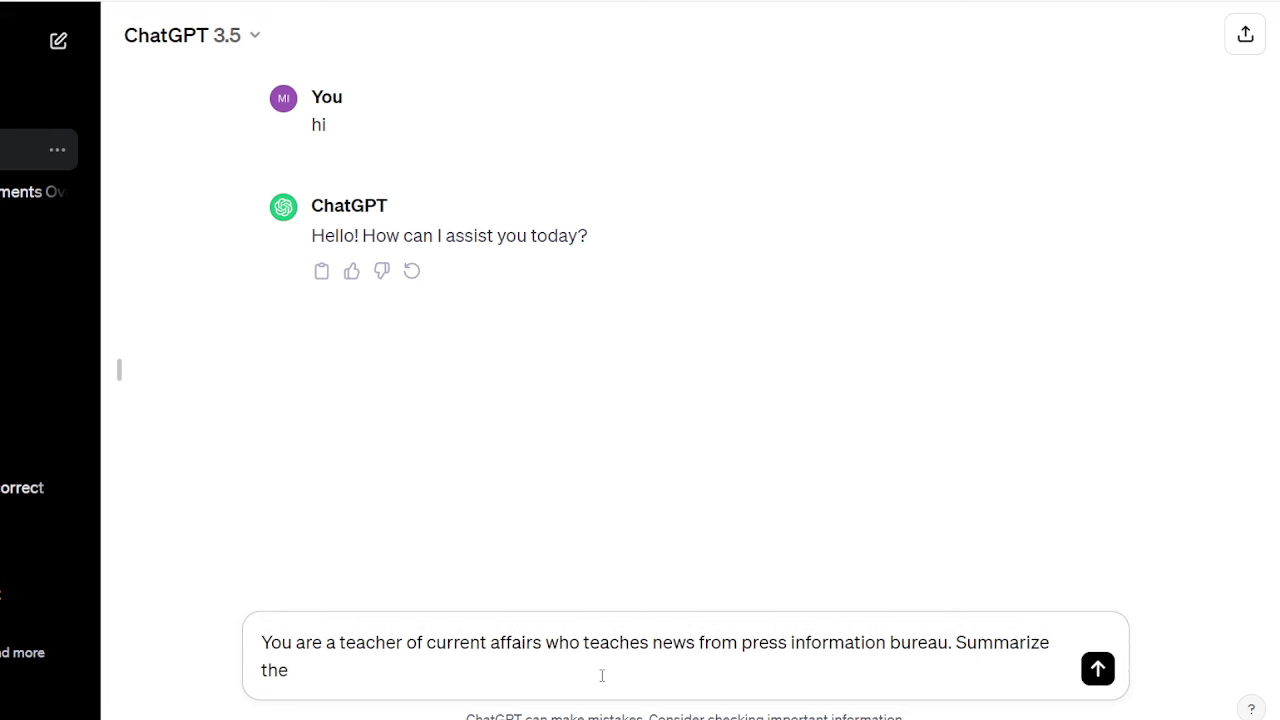
- Complete the prompt's second sentence so it reads "Summarize the given PIB release."
type("given ")
type("PIB relea")
type("sw")
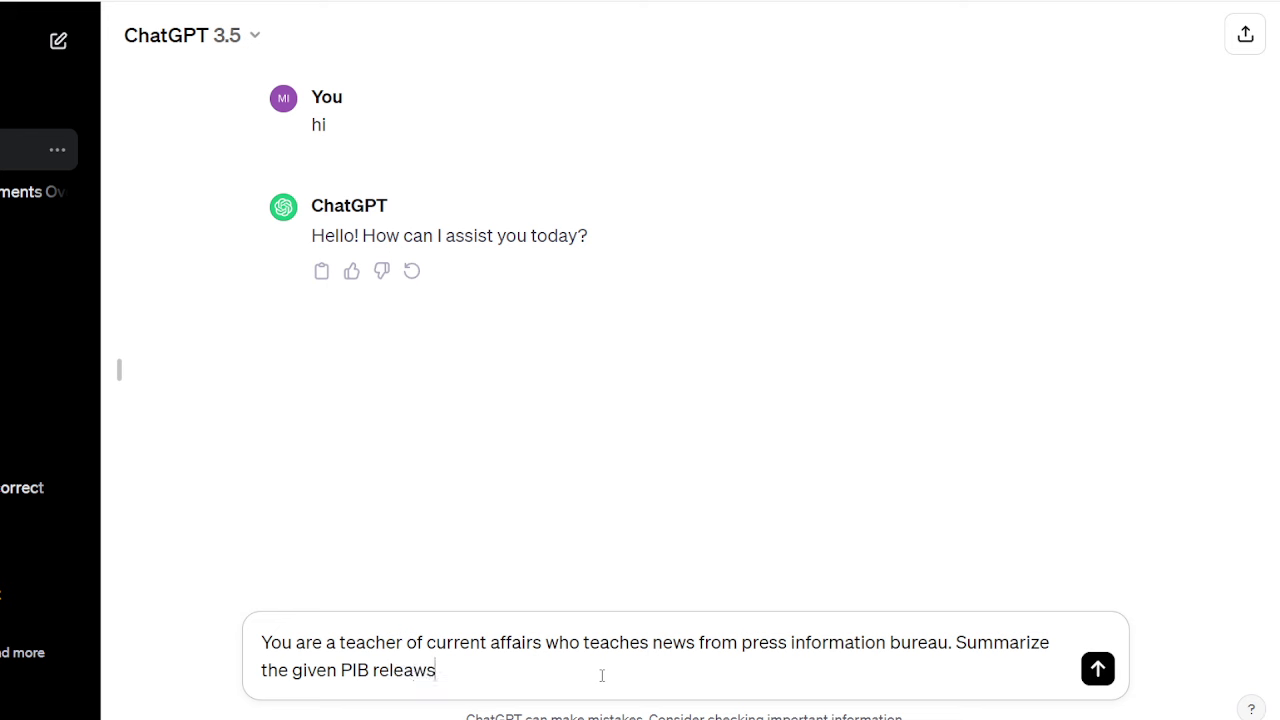
key("BackSpace")
key("BackSpace")
type("se.")
- Add "Make use of pointers to explain the release. Also do not skip any information." to the prompt, followed by a blank line
type(" M<")
key("BackSpace")
type("ake use of ")
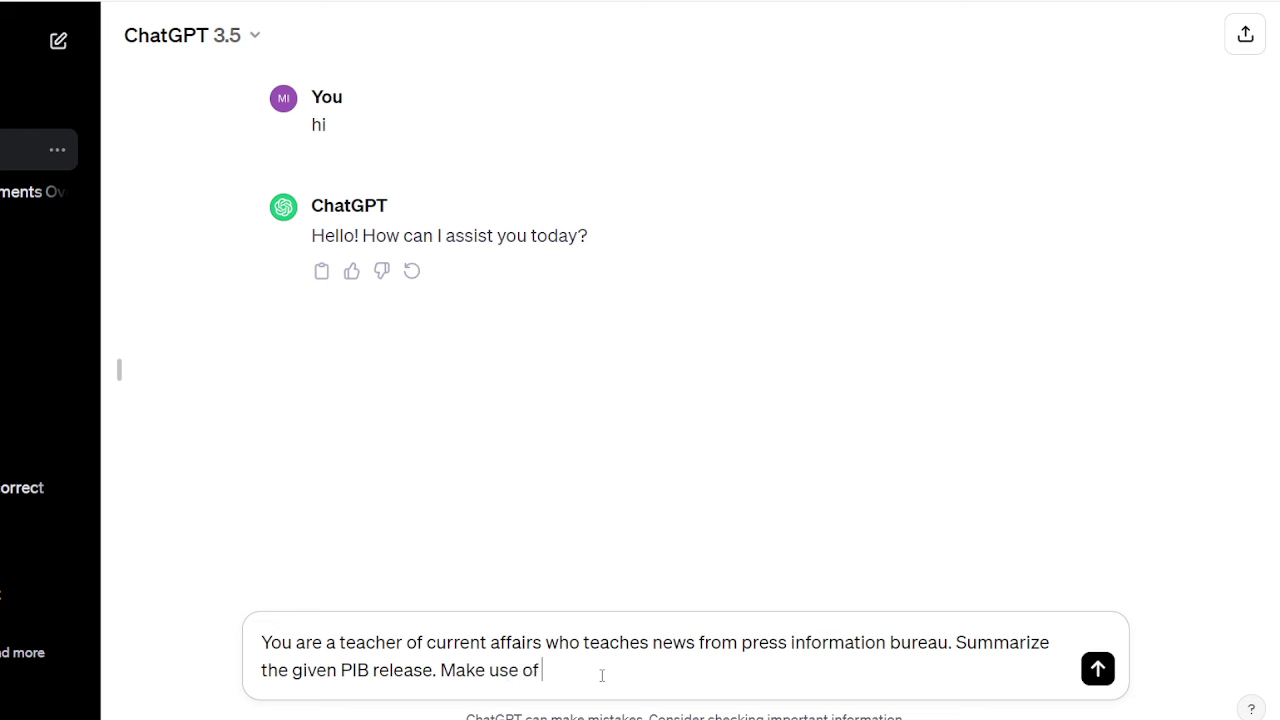
type("pointers to explai")
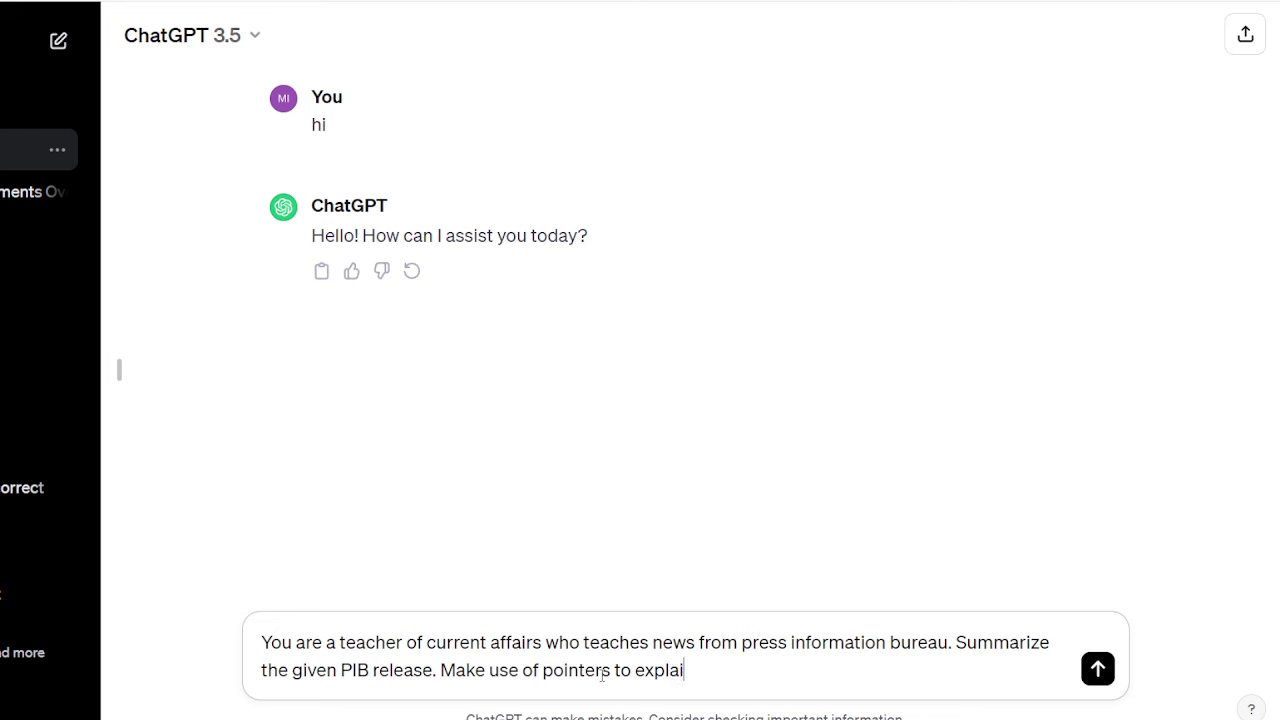
type("n the releas")
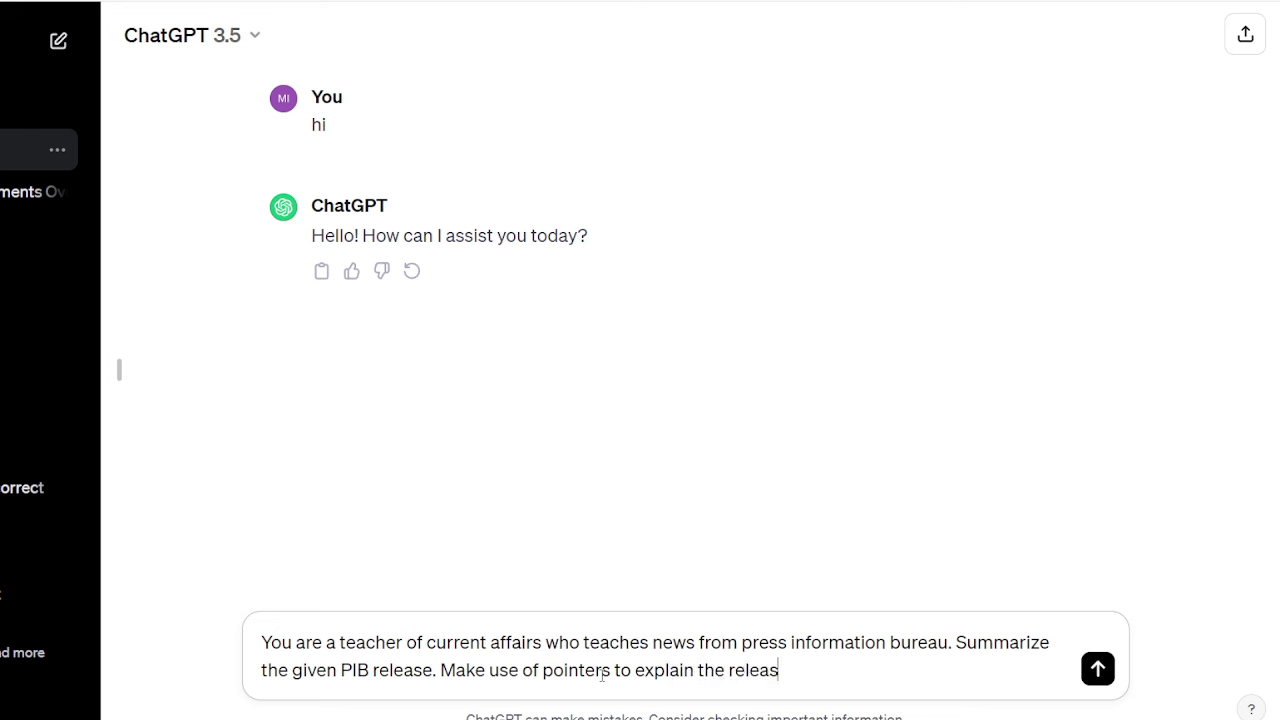
type("e. Also do not skip any inf")
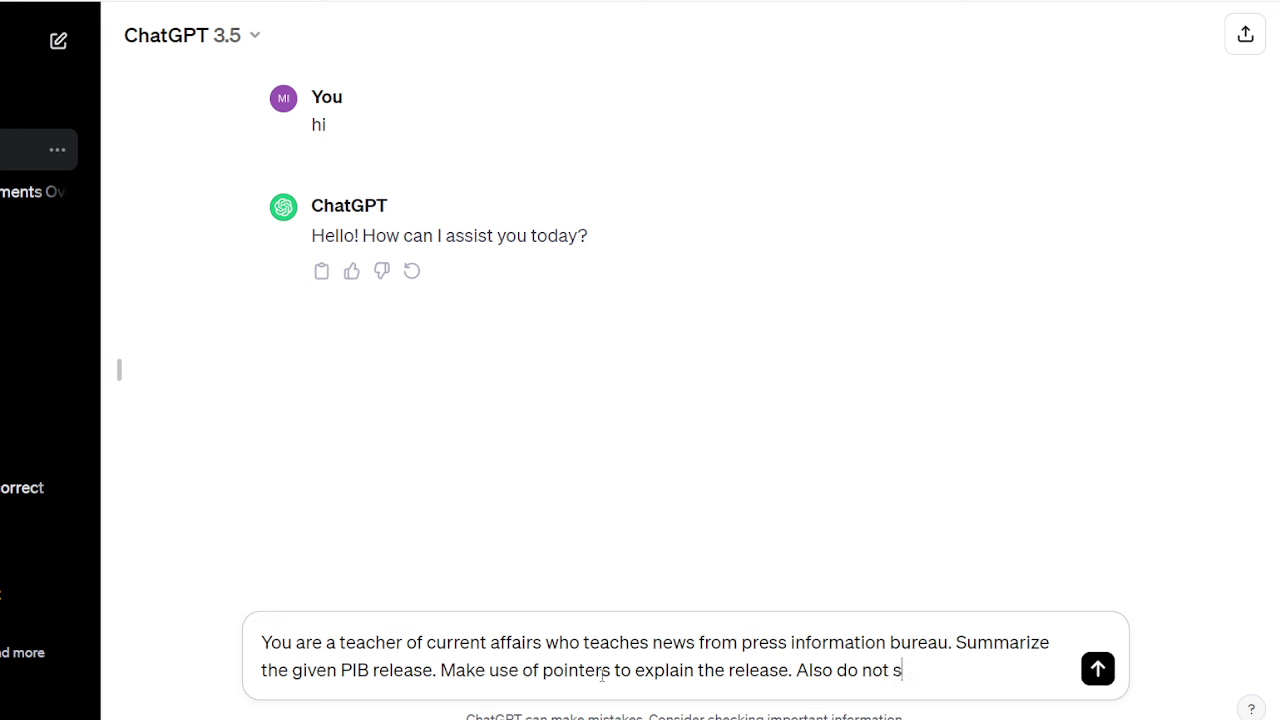
type("om")
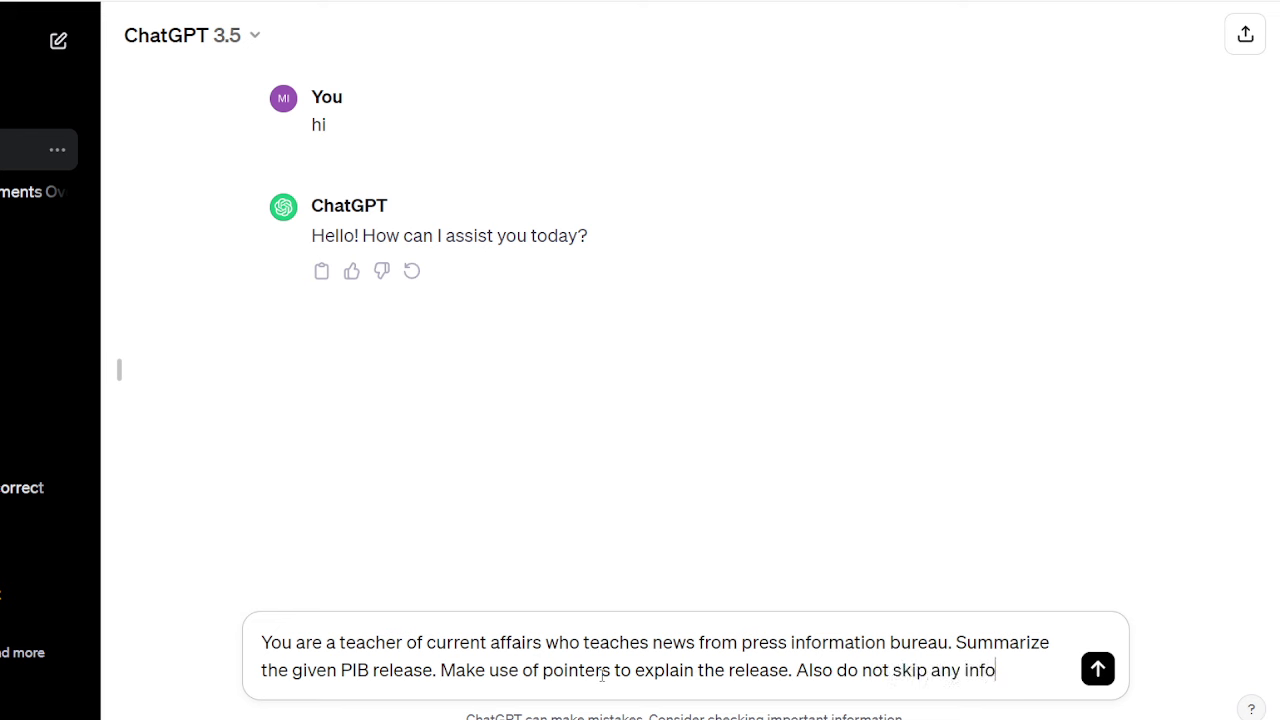
key("BackSpace")
type("rmation.")
key("shift+Return")
key("shift+Return")
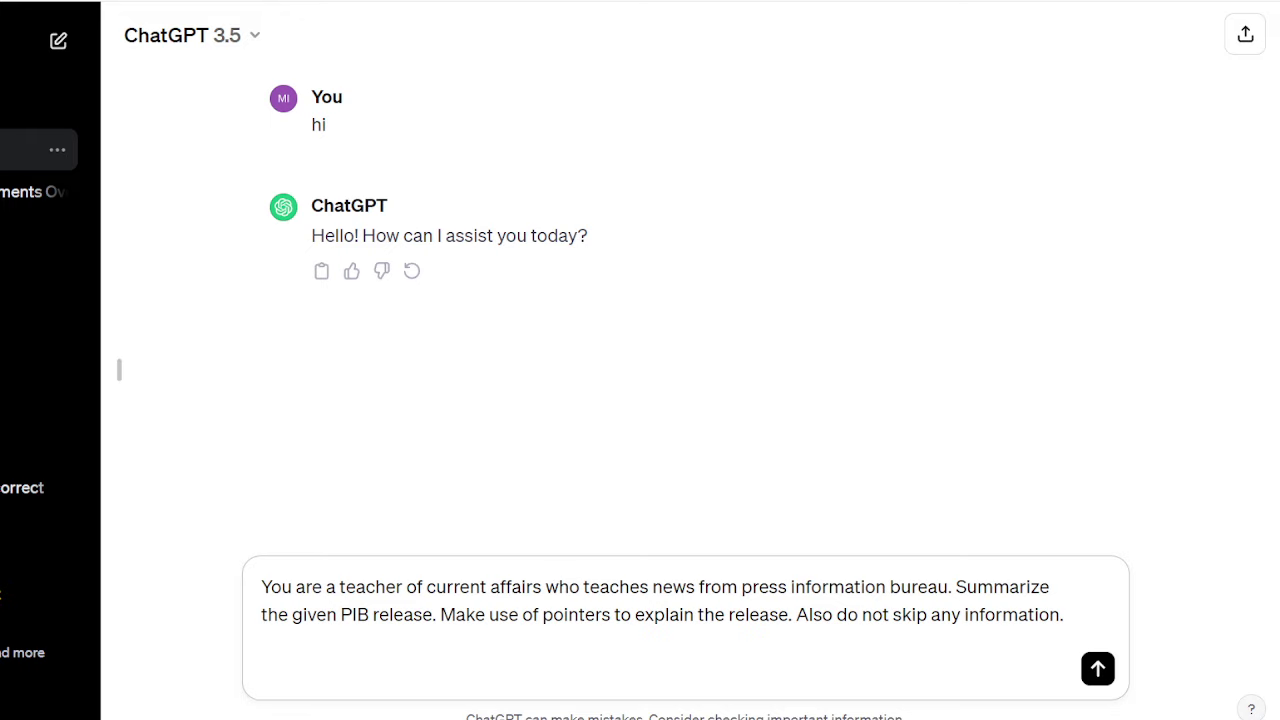
- Copy the Sub-Mission on Agricultural Mechanization text from the PIB page, paste it below the instructions in ChatGPT and send the prompt
key("alt+Tab")
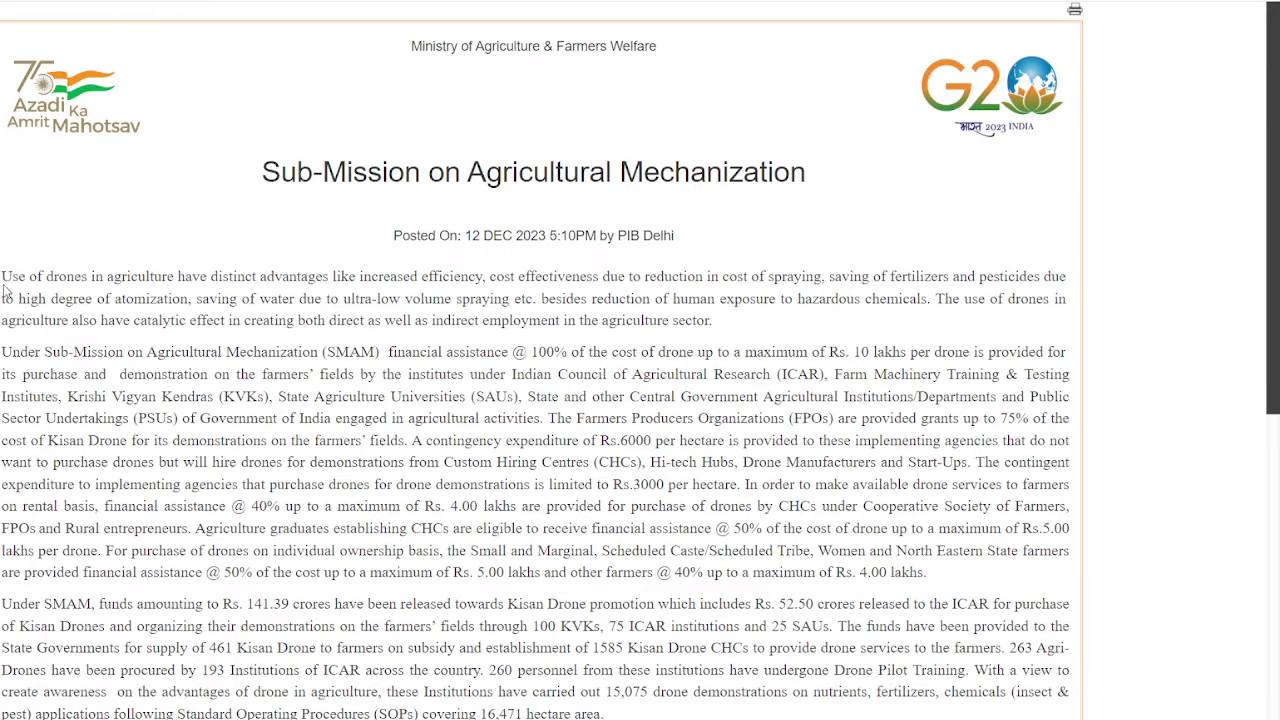
left_click_drag(2, 279, 815, 347)
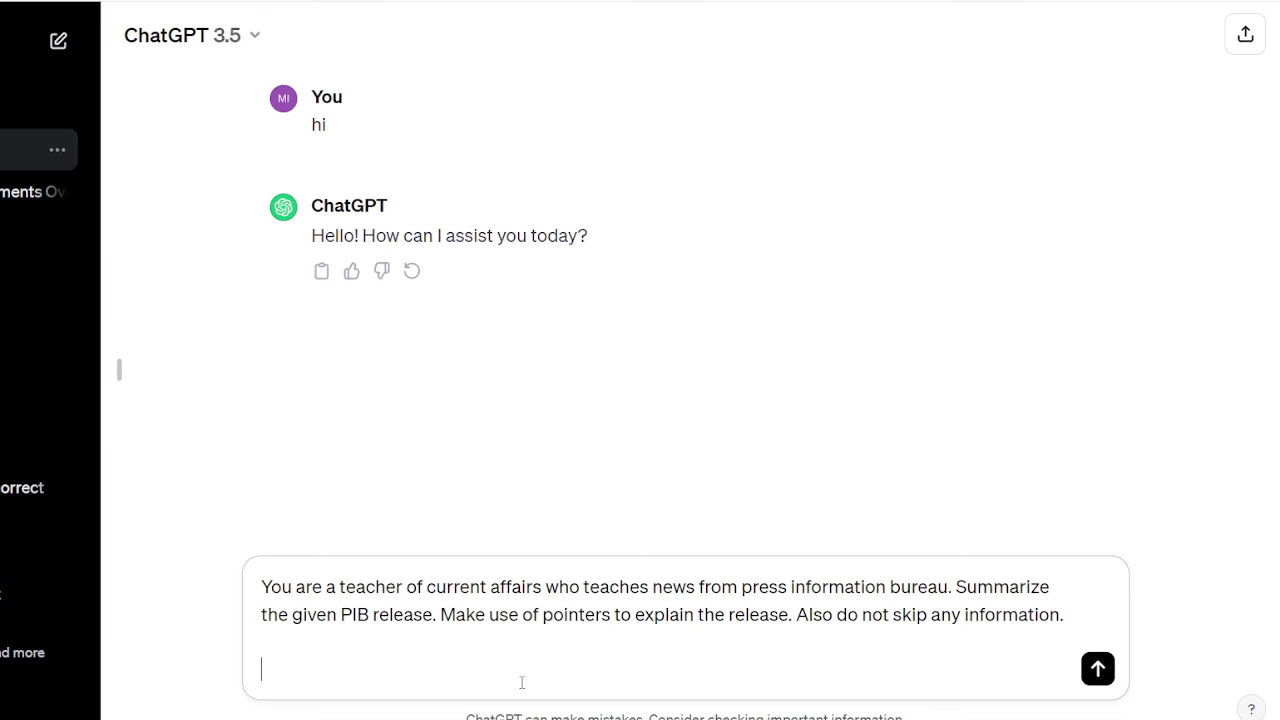
type("v")
key("BackSpace")
key("ctrl+v")
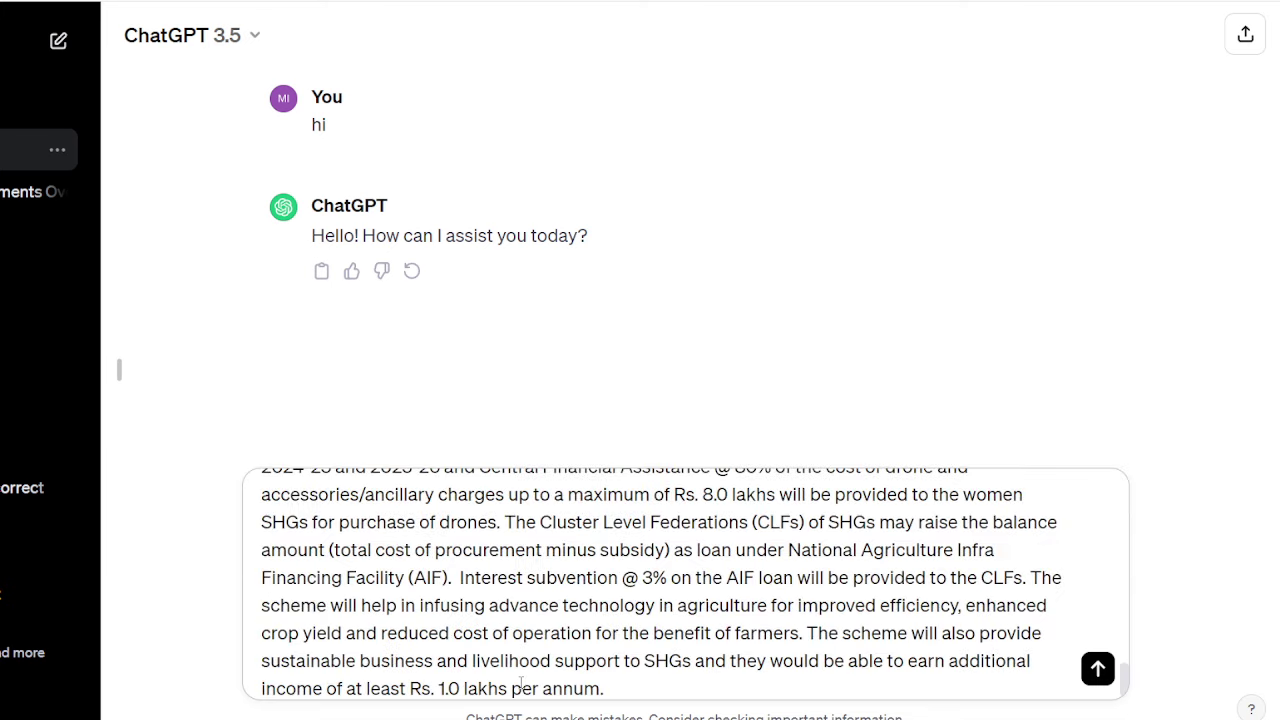
key("Return")
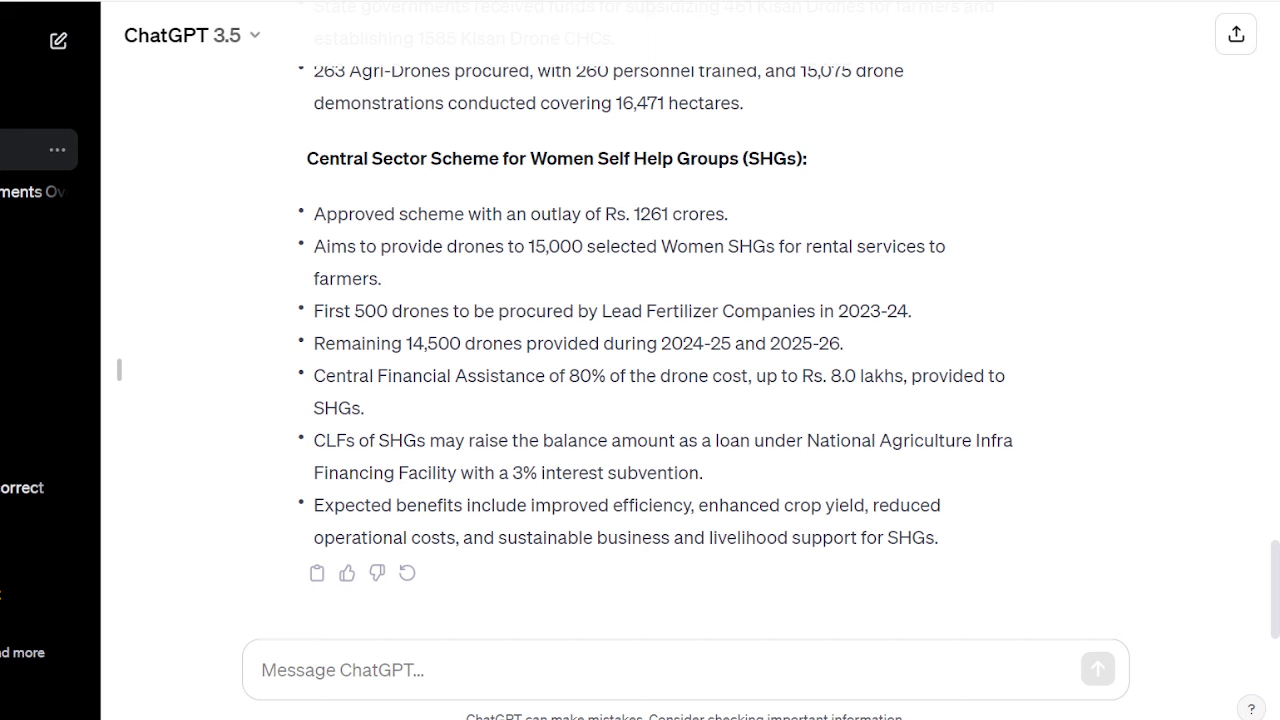
- Begin a new prompt with "You are a teacher of economic and social issues of candidates preparing for RBI Grade B examination."
left_click(485, 674)
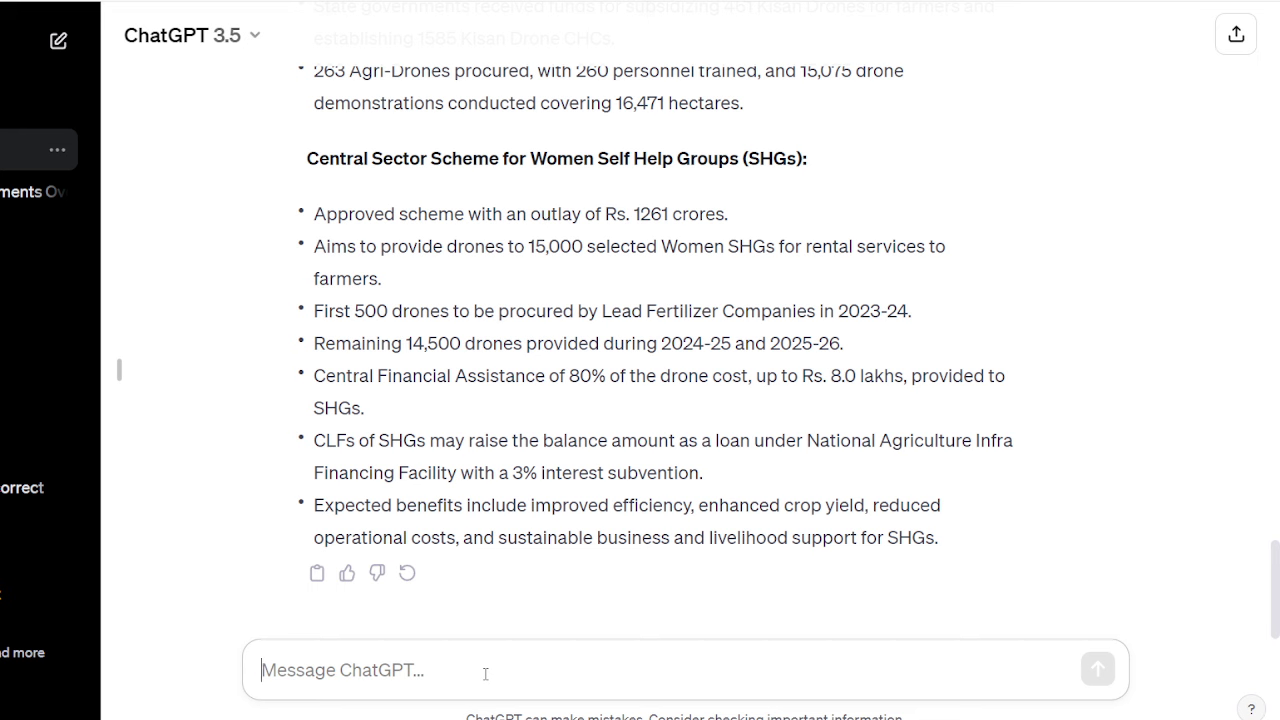
type("You ")
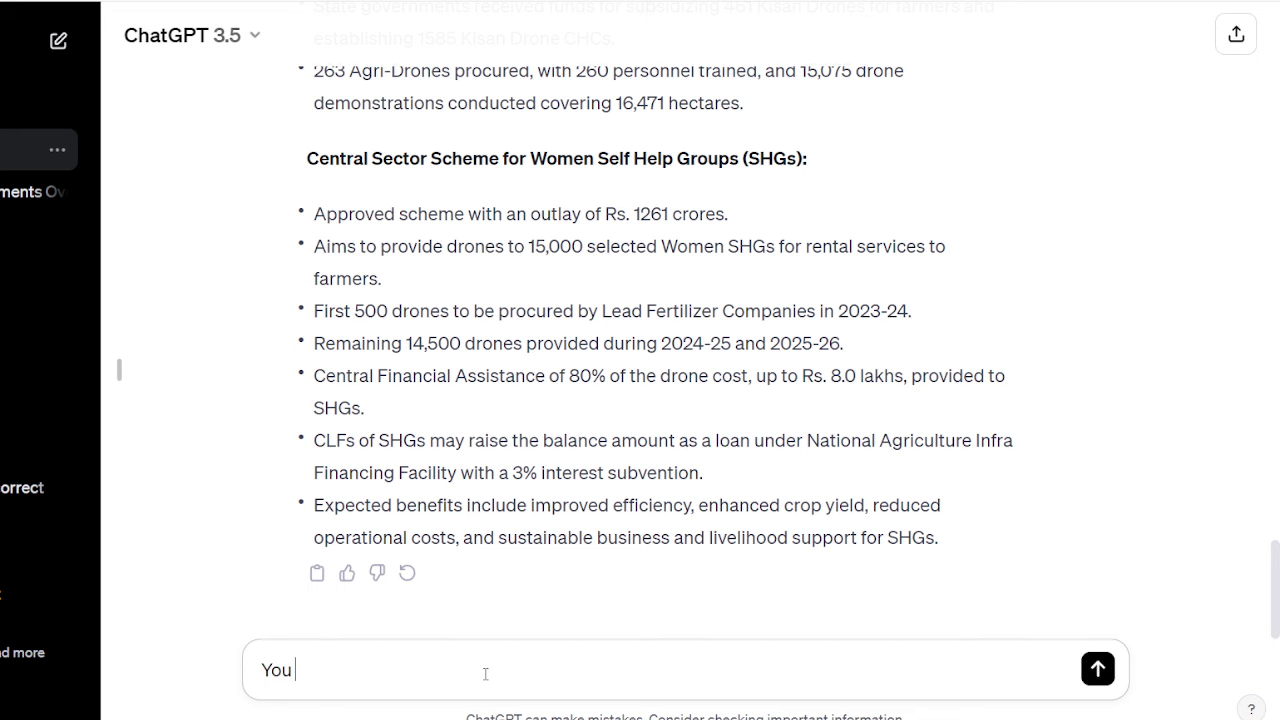
type("are a teache")
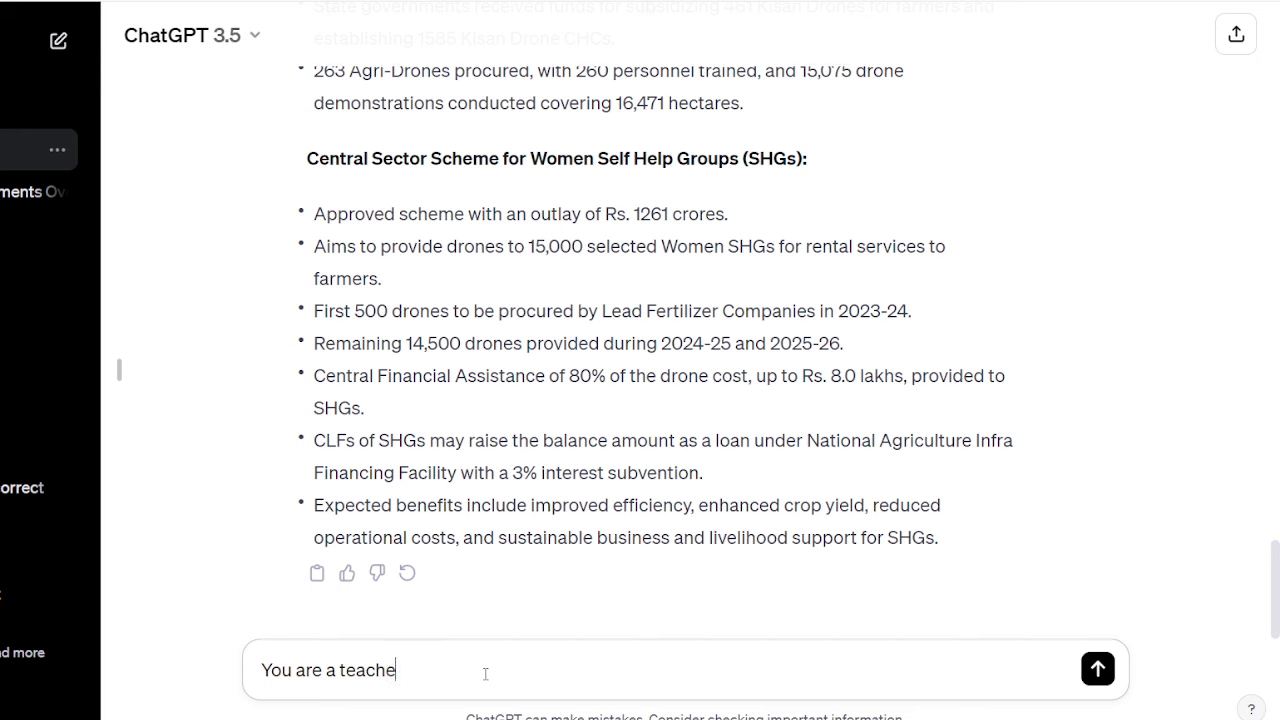
type("r of economic and social ")
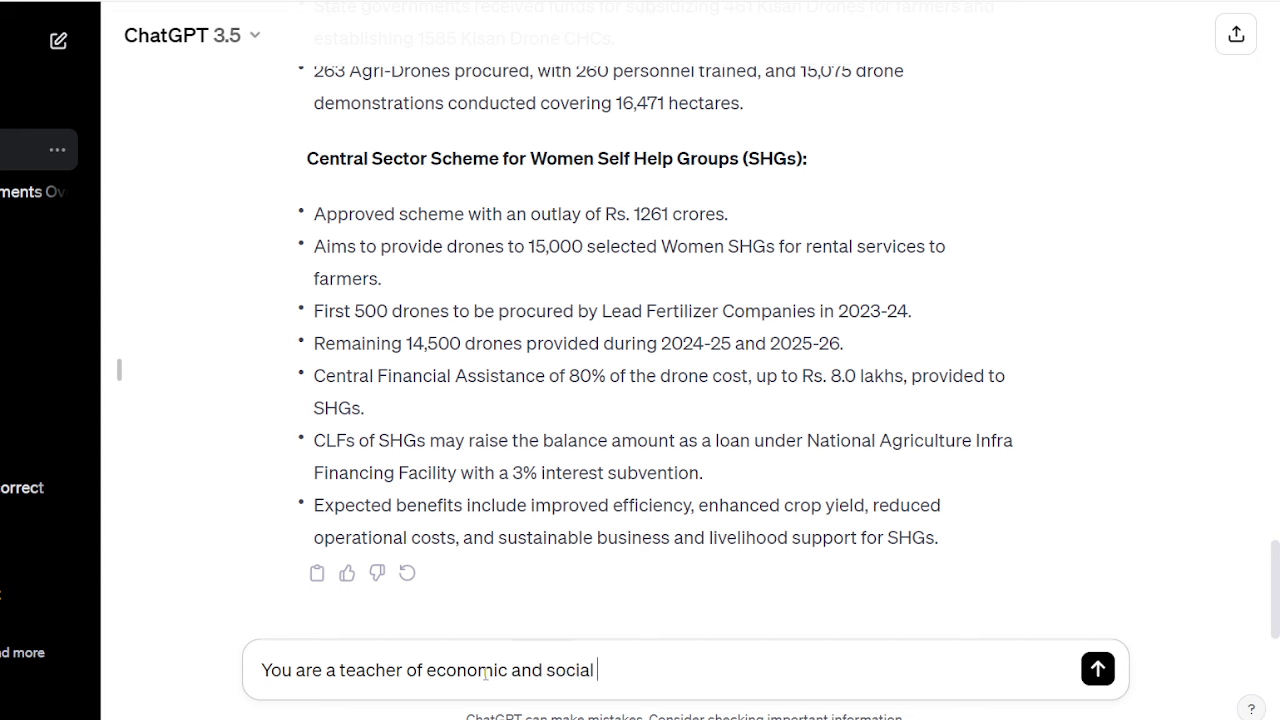
type("issues of ca")
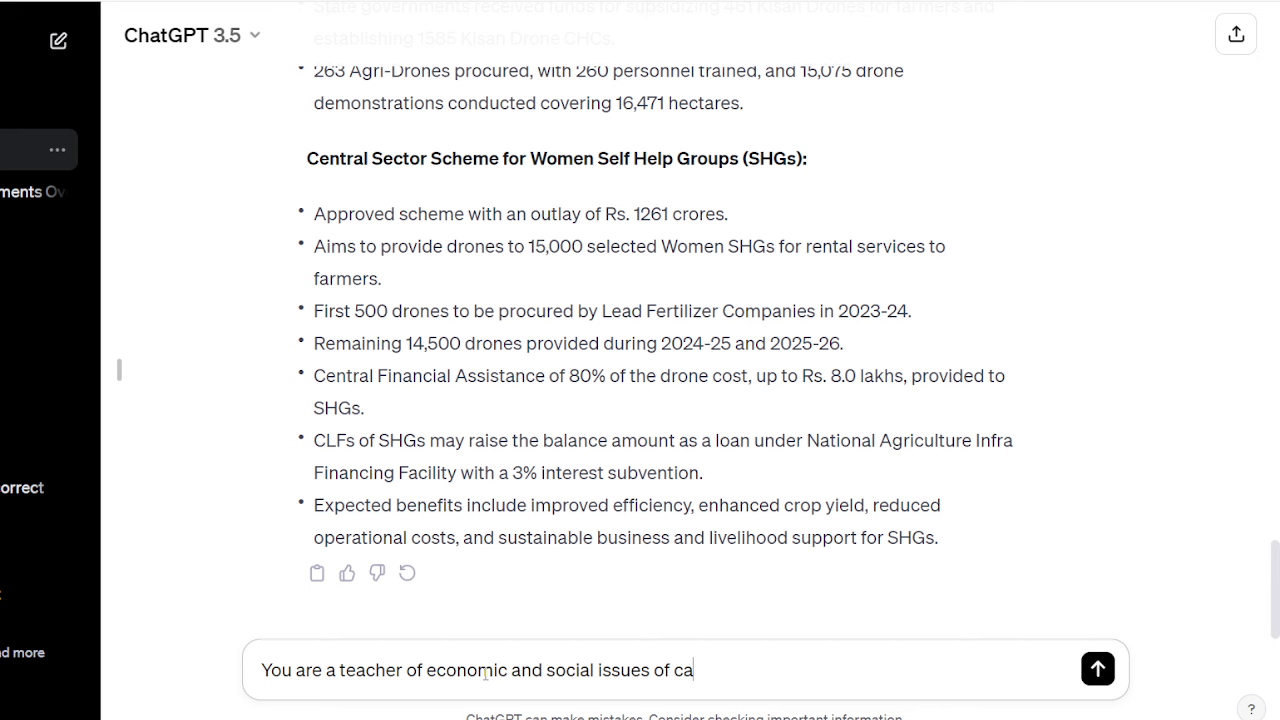
type("ndidates prepa")
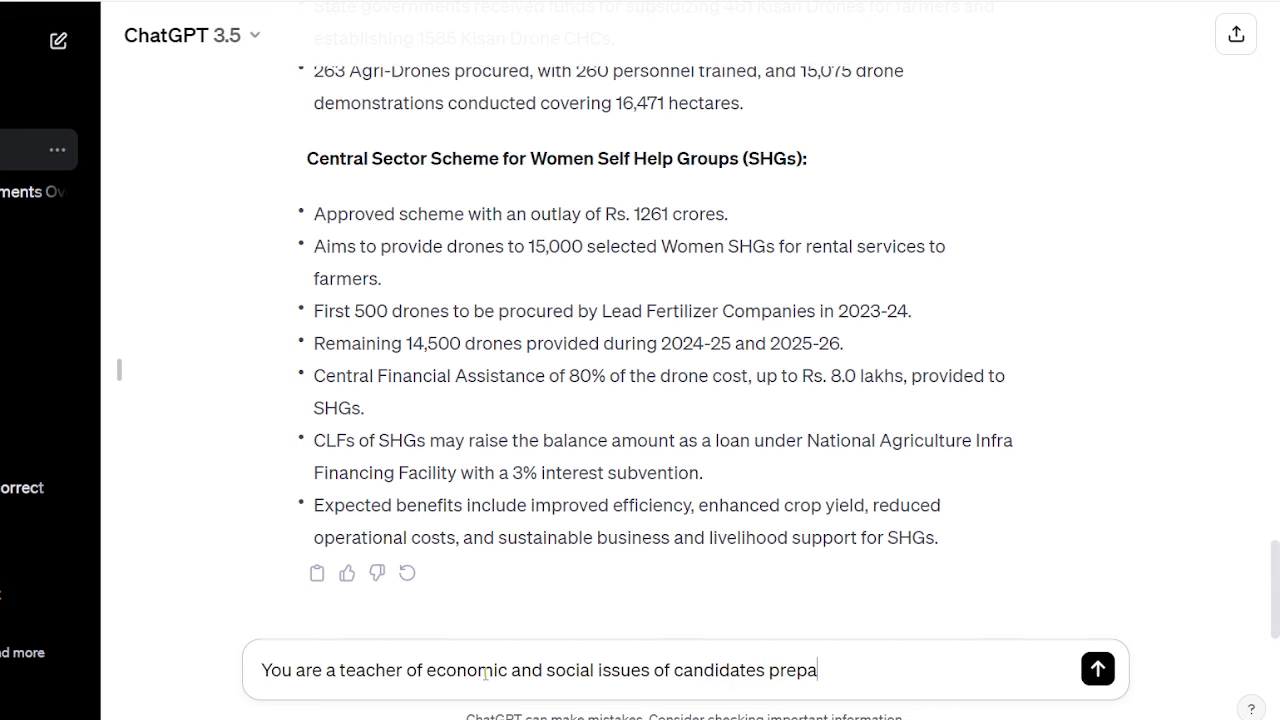
type("ring")
key("BackSpace")
type("ng fir")
key("BackSpace")
key("BackSpace")
type("or RBI Grade ")
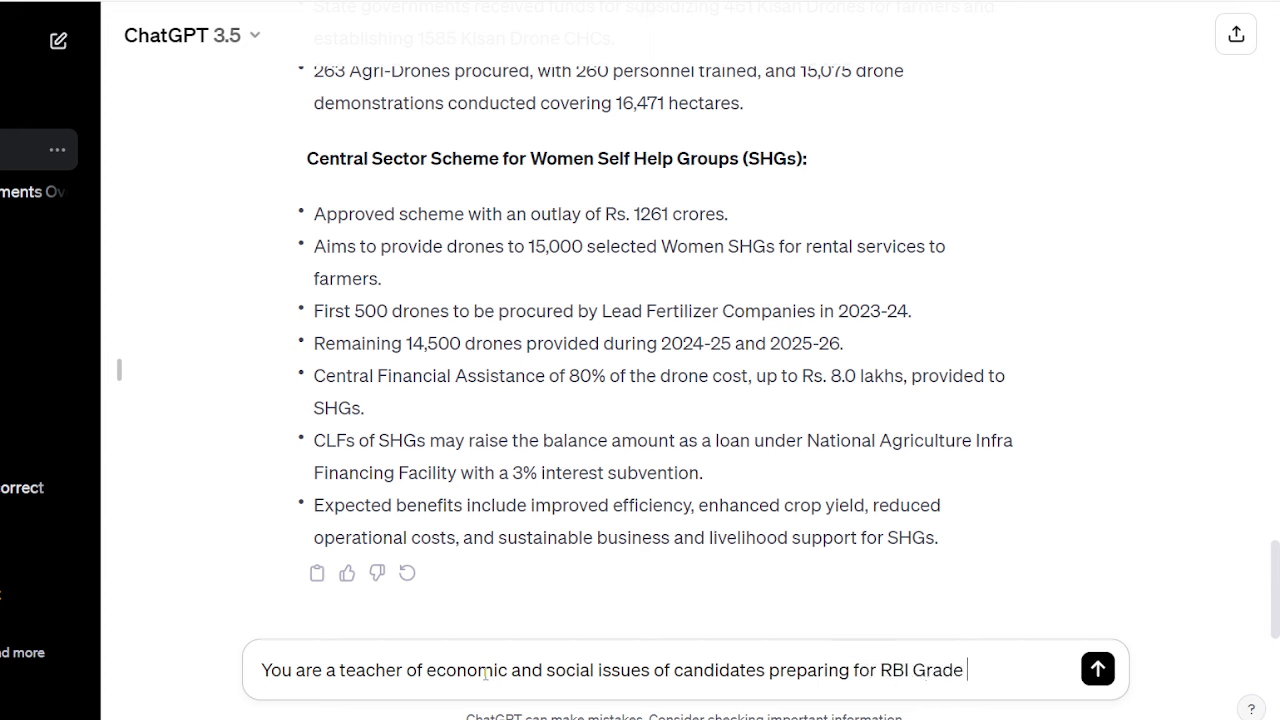
type("B examinatio")
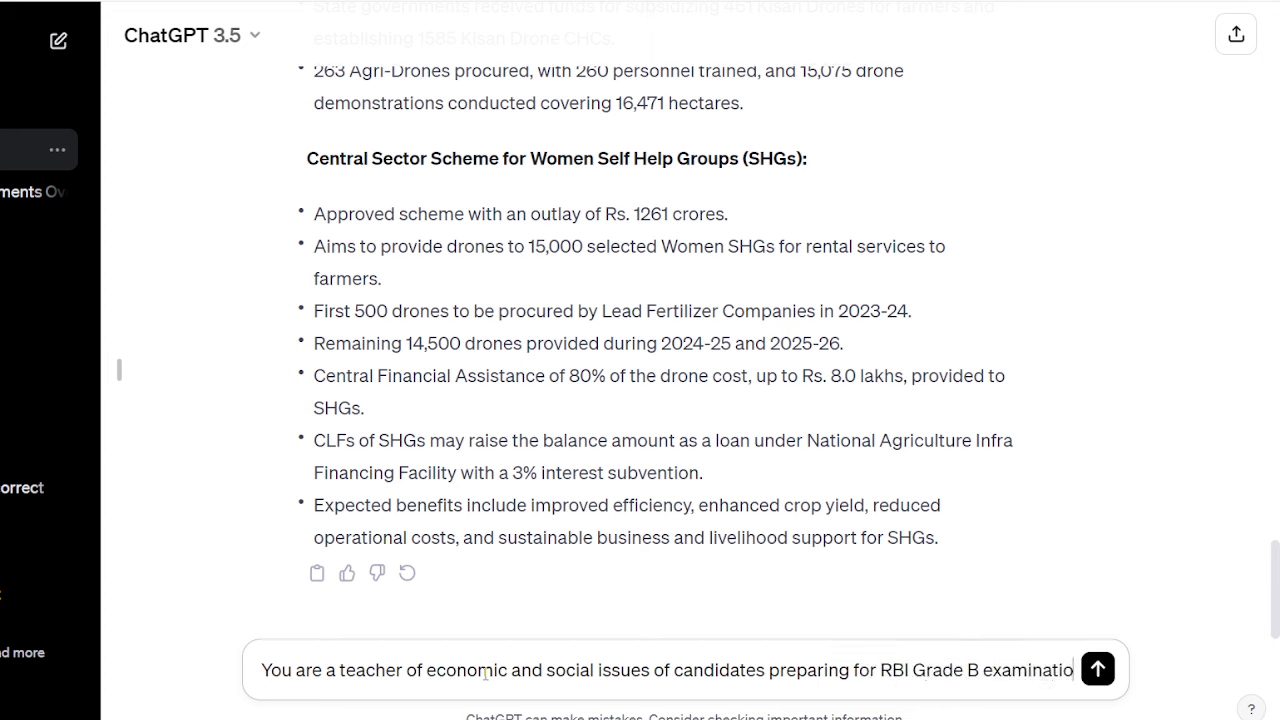
type("n.")
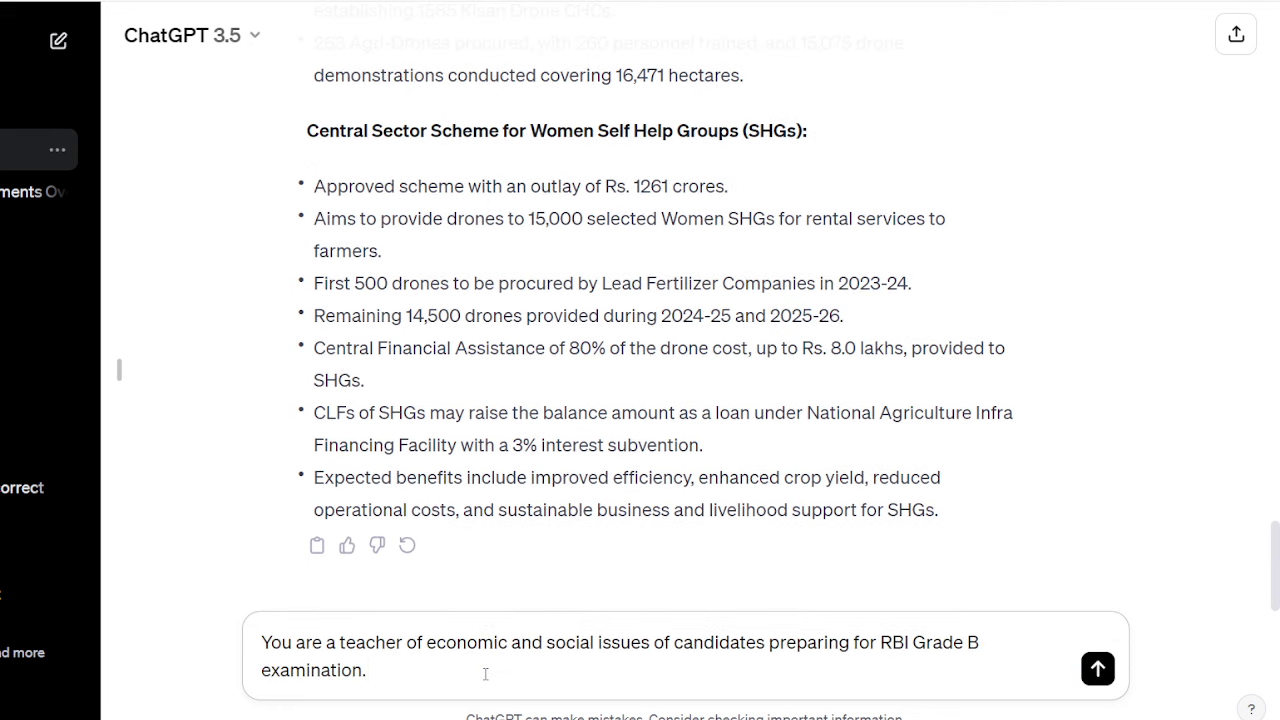
- Continue the prompt with "You need to explain fiscal policy in short to a student studying in class 10th"
type(" You need to e")
type("ain ")
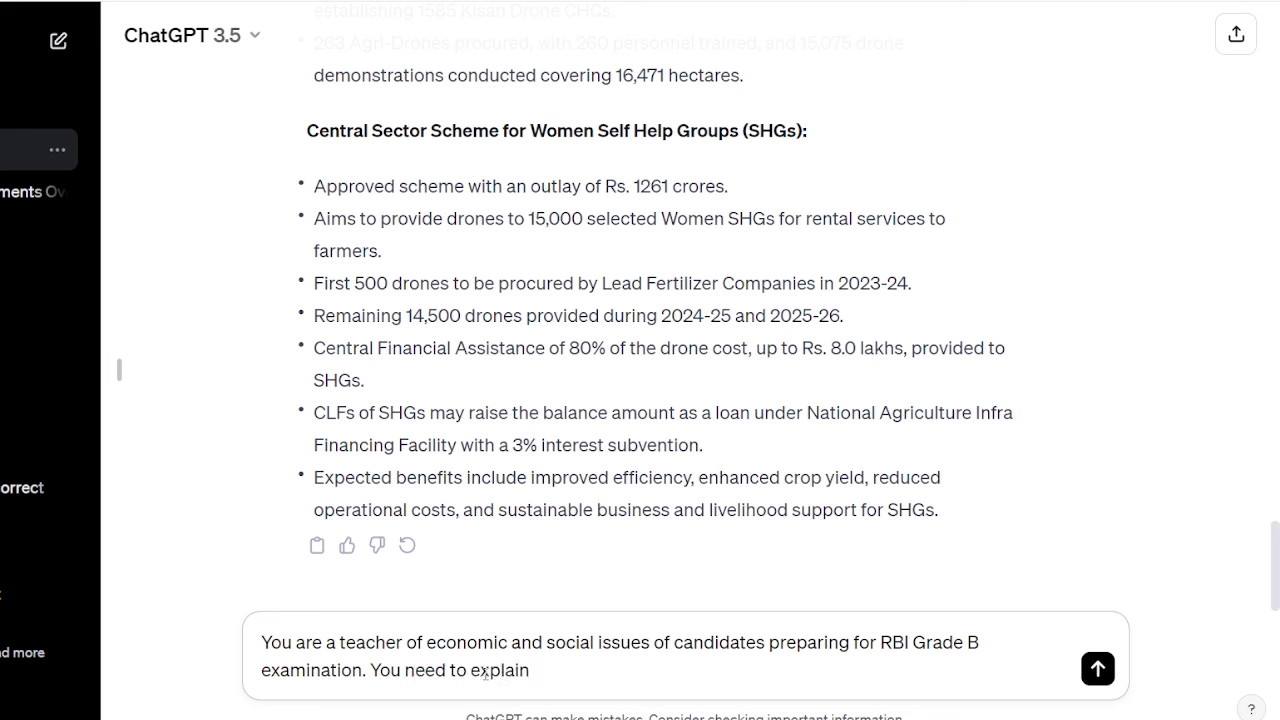
type("fiscal policy in ")
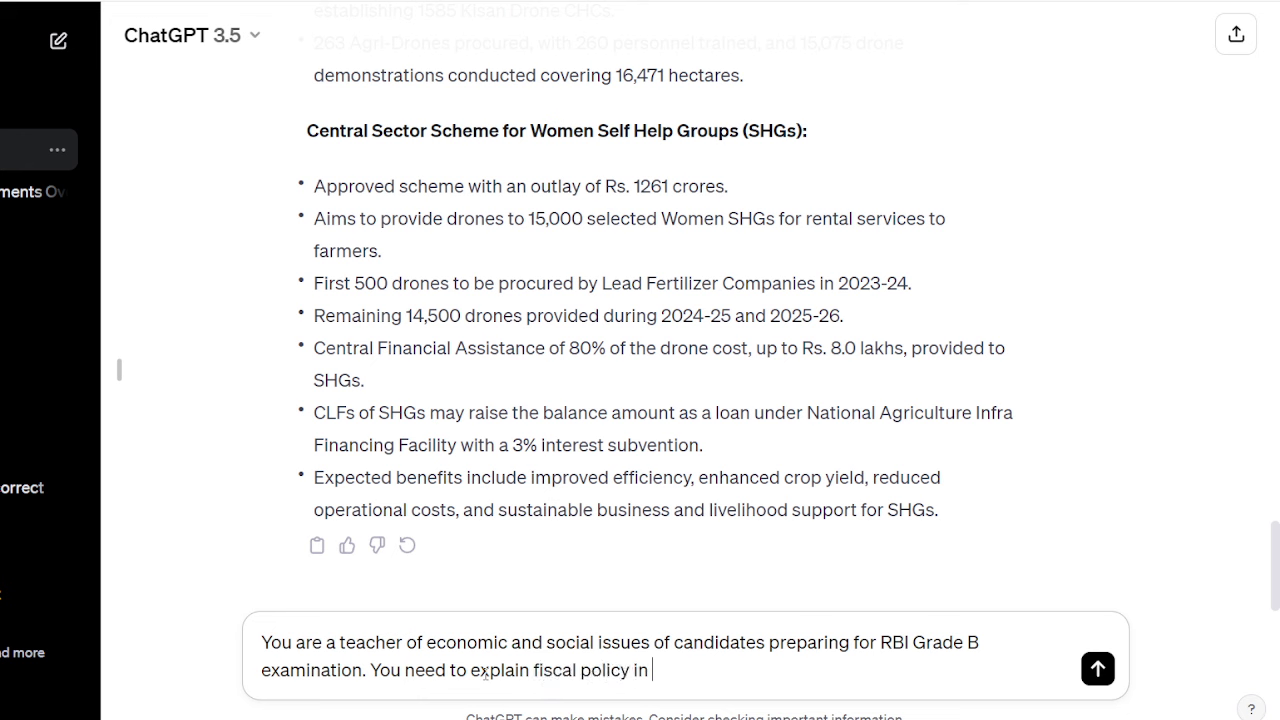
type("short to a student stud")
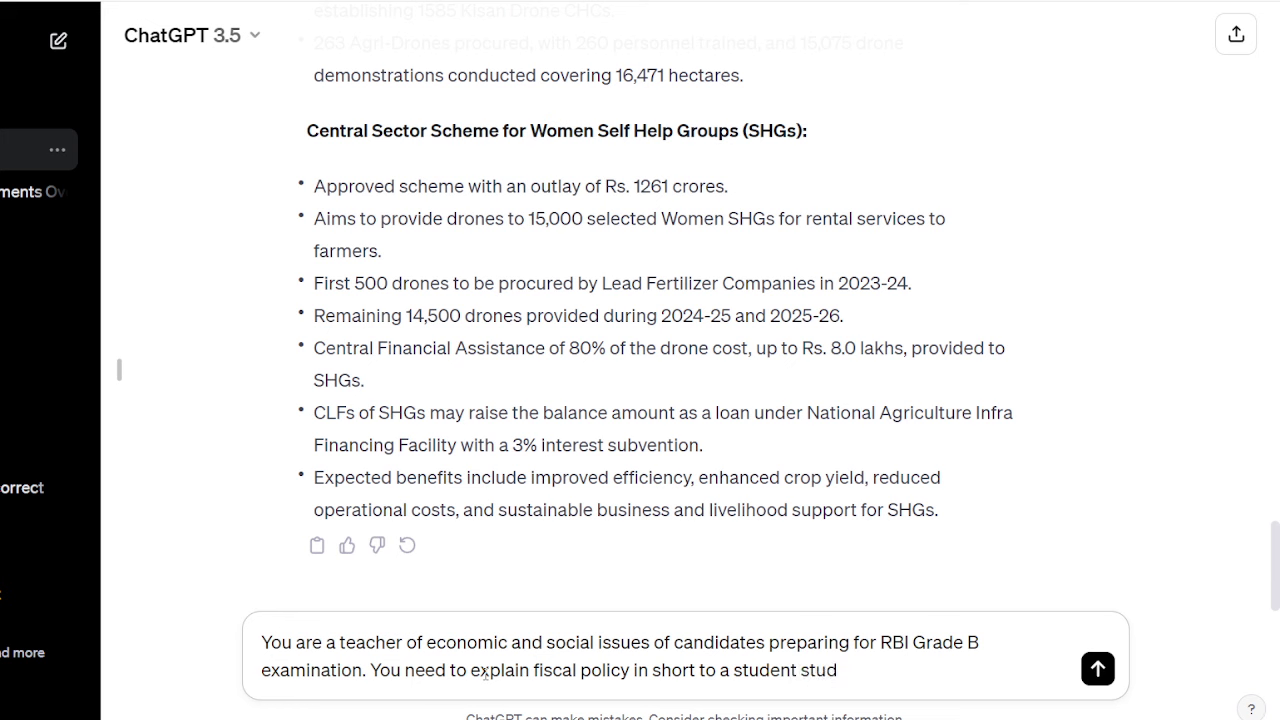
type("ying in  class 10th")
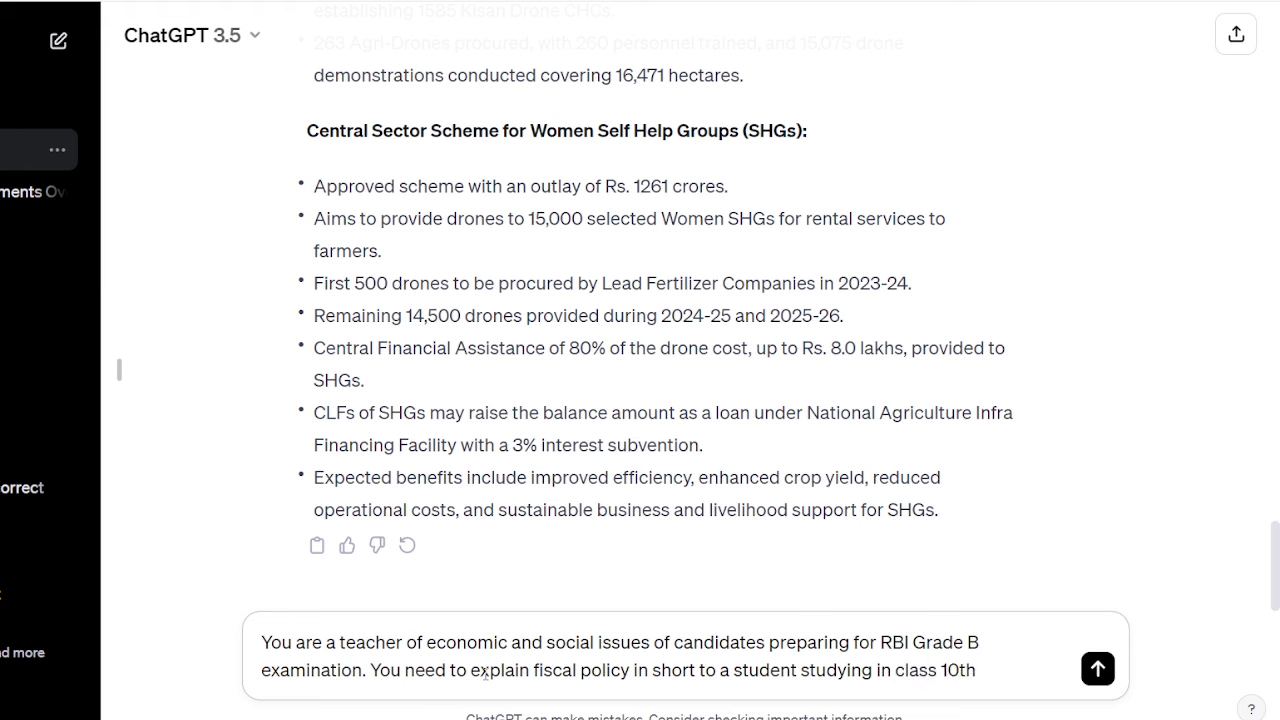
- End the prompt with "Make use of simple words and examples to explain the topic." and send it
type(". Make use i")
type("of simople")
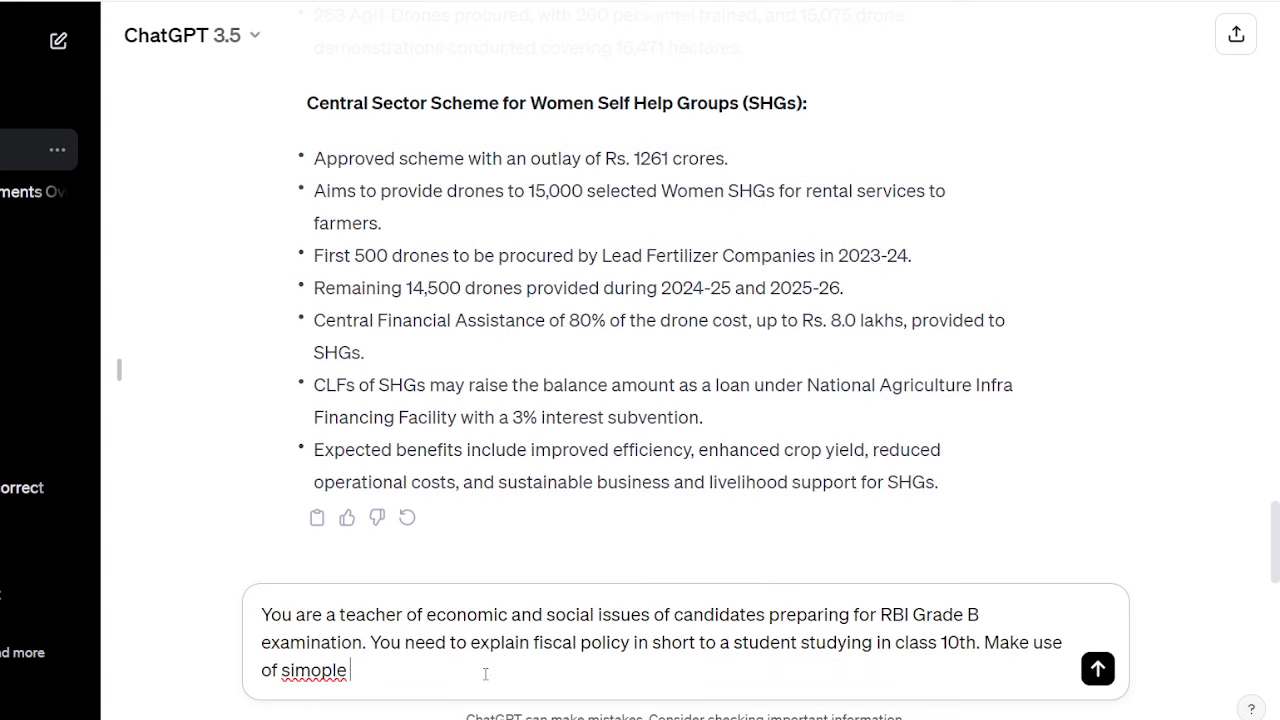
key("BackSpace")
key("BackSpace")
key("BackSpace")
key("BackSpace")
type("ple words")
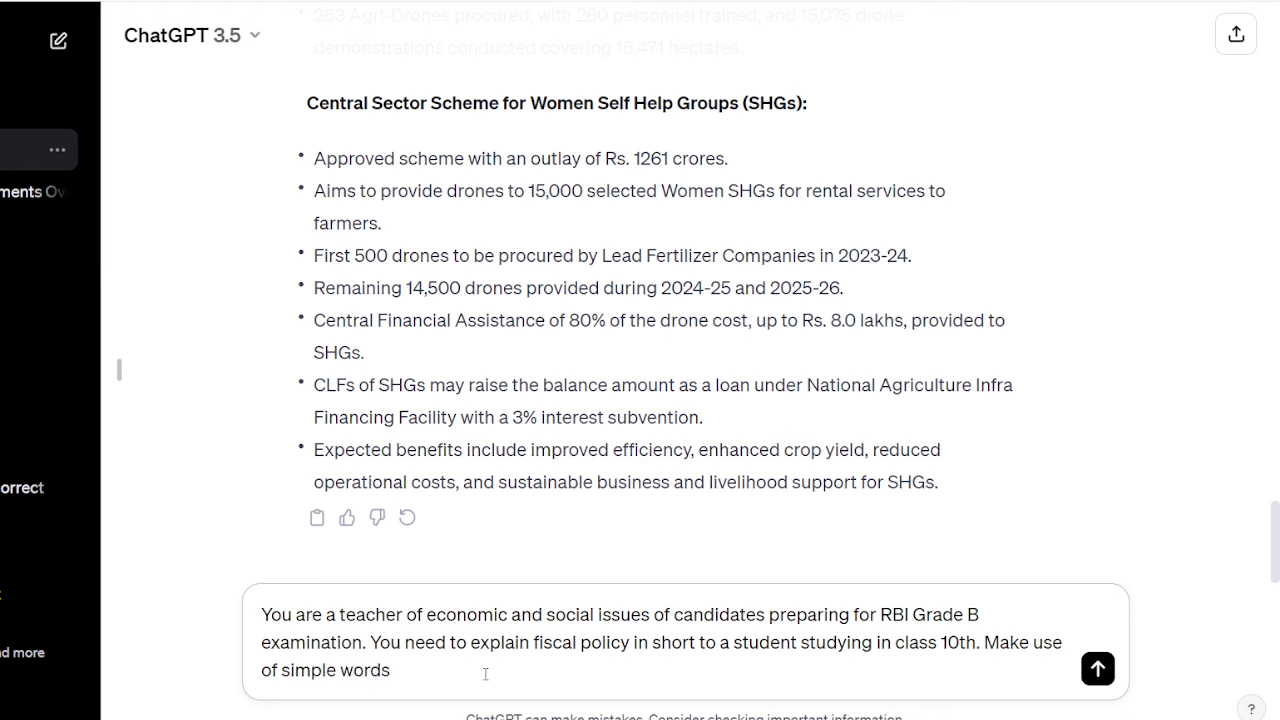
type(" and example")
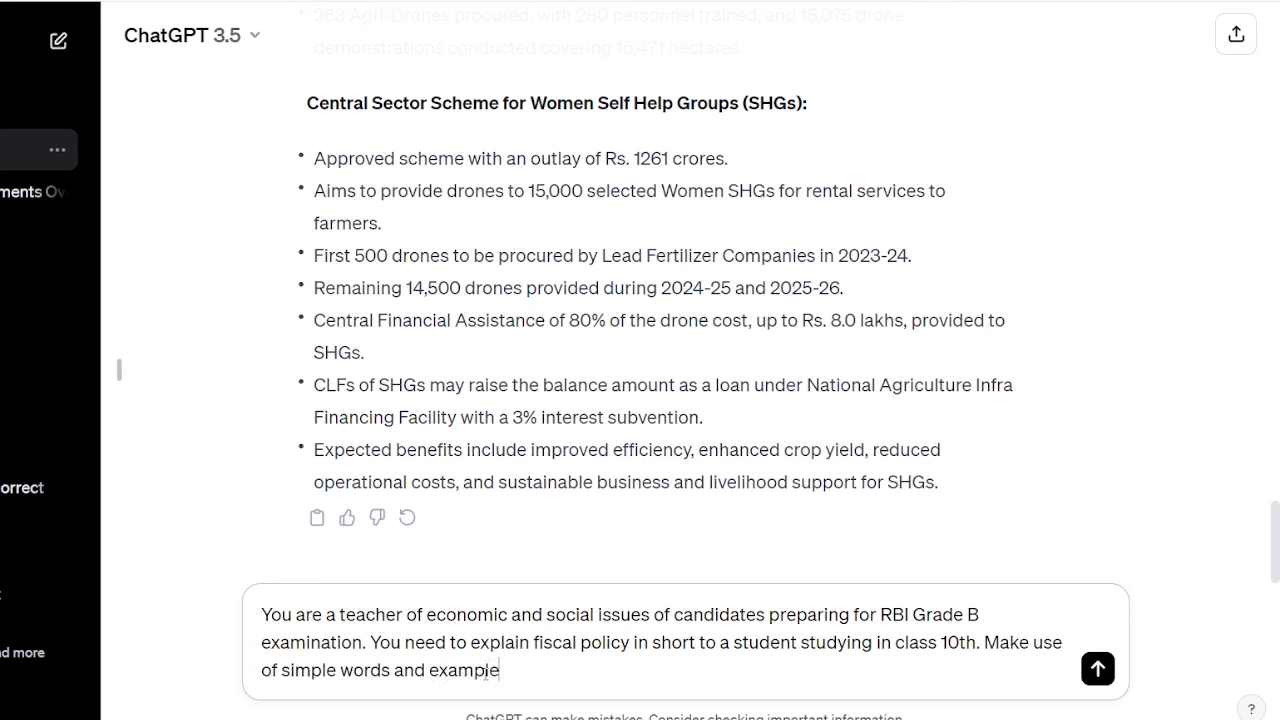
type("s to explain")
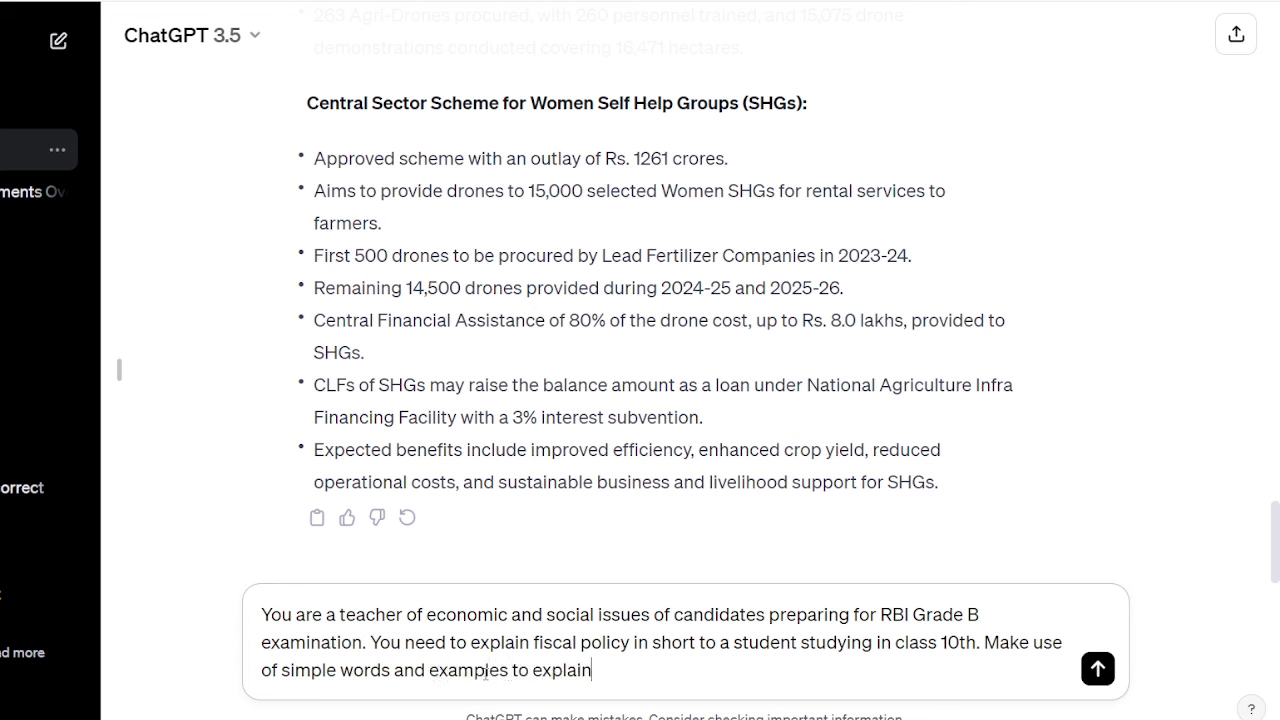
type(" the topic.")
key("Return")
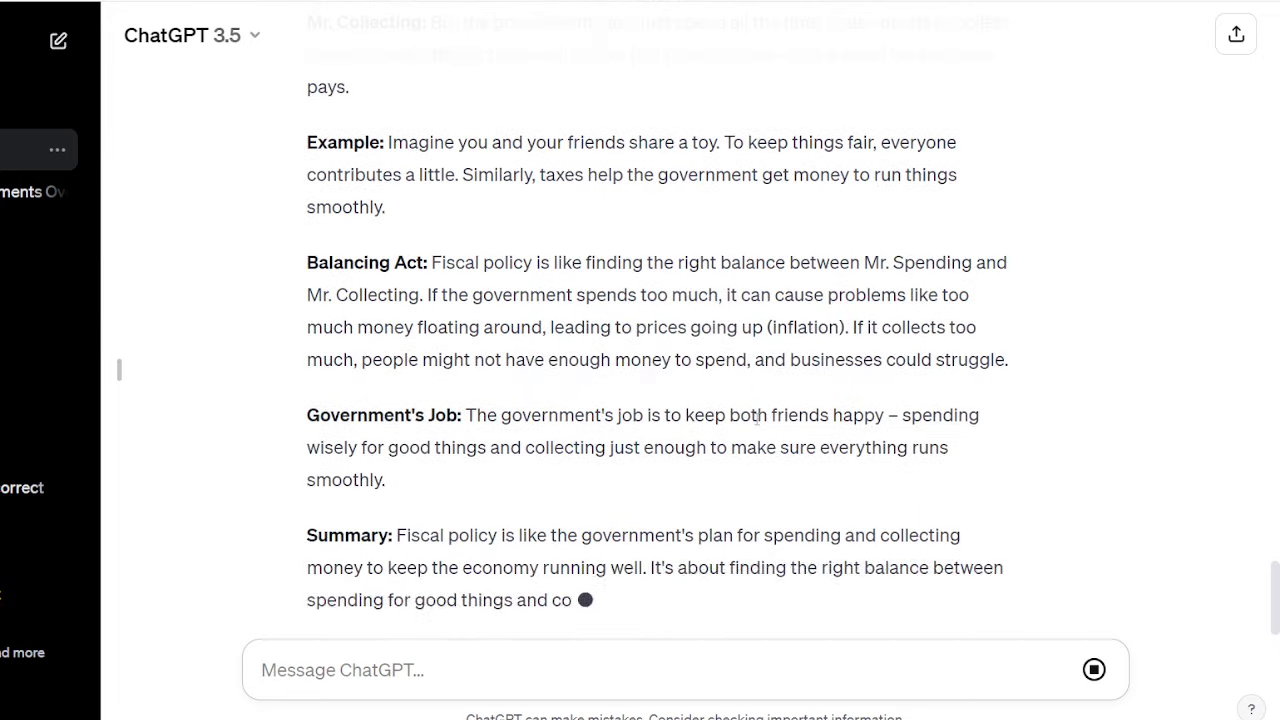
- Read the Definition, Government's Wallet and Two Friends parts of the fiscal policy answer, highlighting each passage
scroll(762, 457, "up", 10)
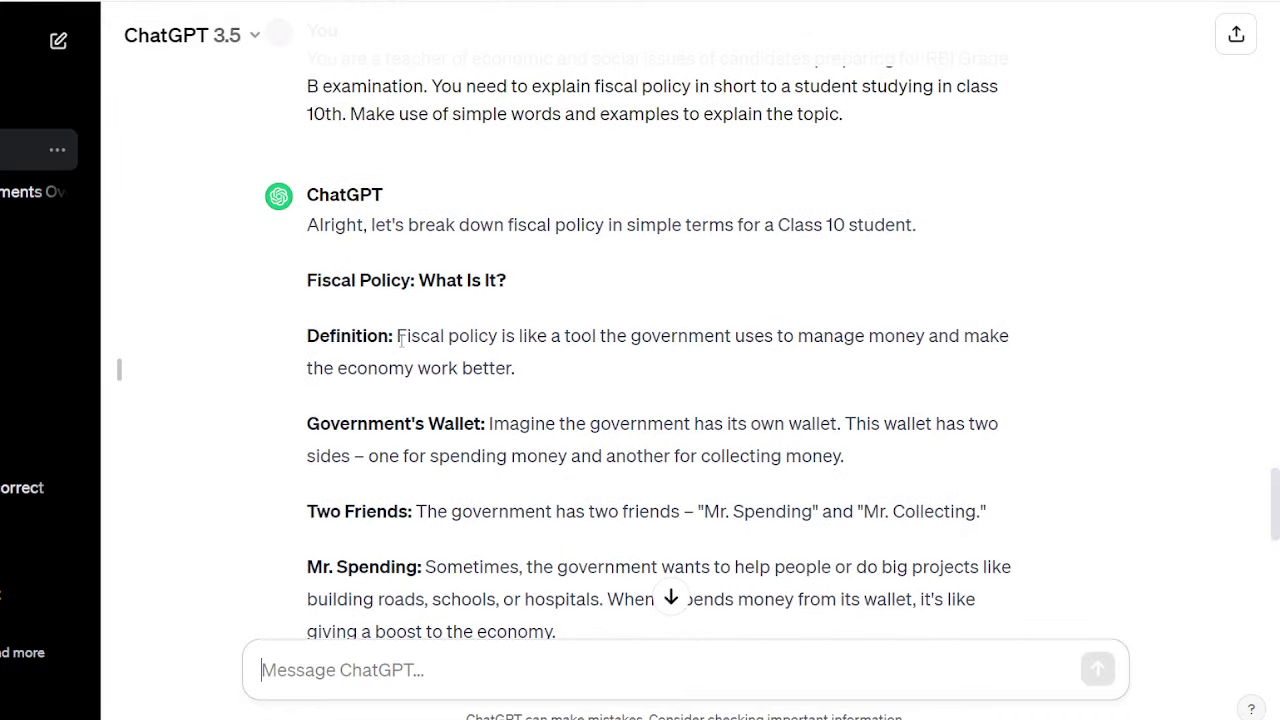
left_click_drag(398, 336, 557, 380)
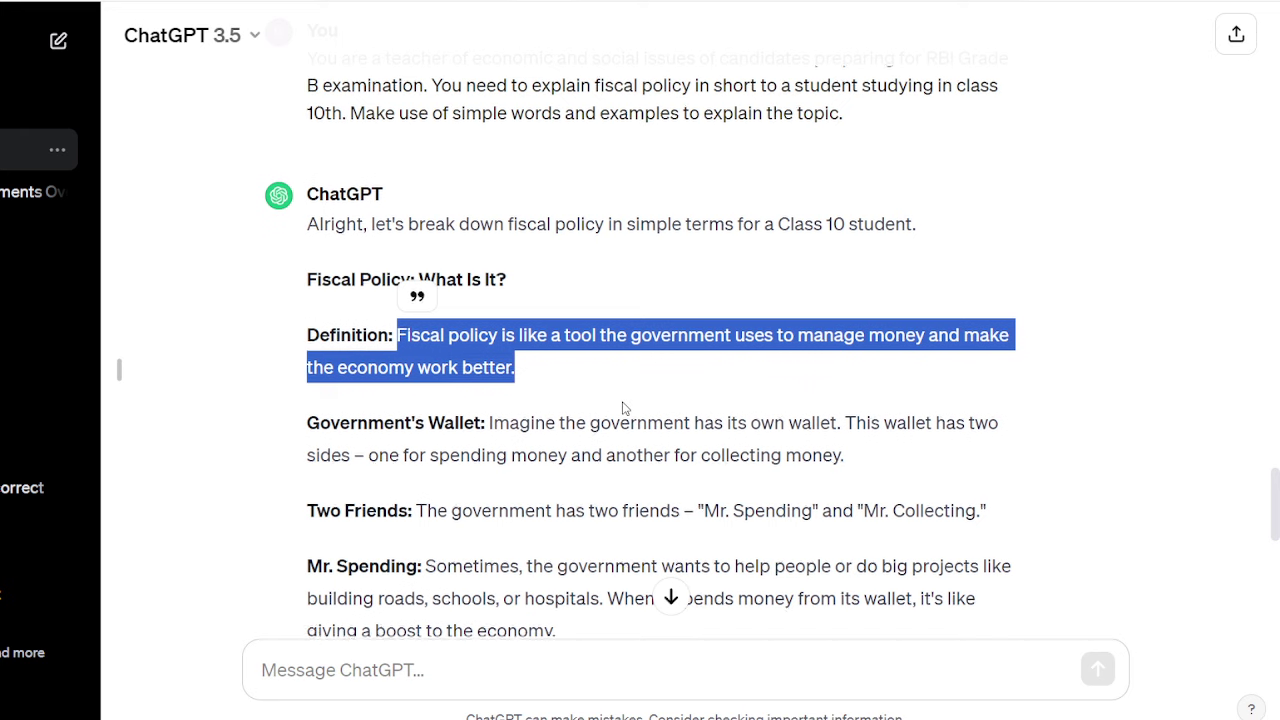
scroll(622, 407, "down", 1)
left_click(568, 379)
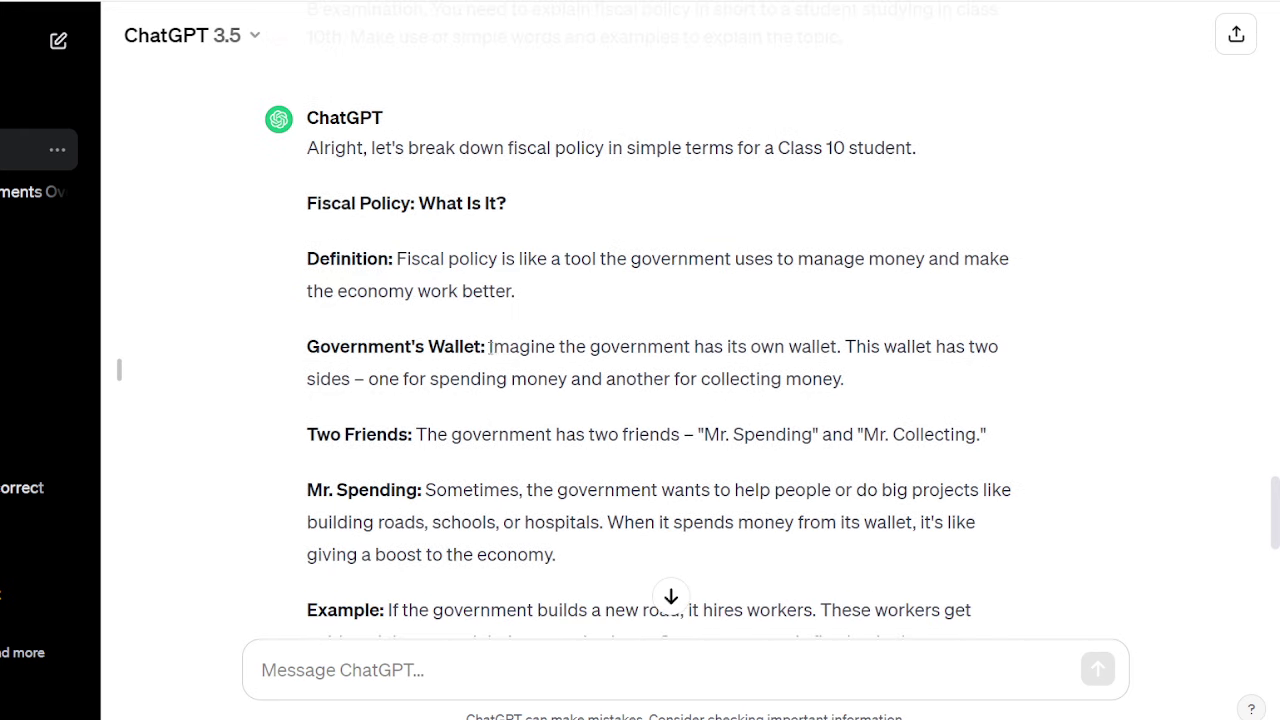
left_click_drag(490, 347, 877, 391)
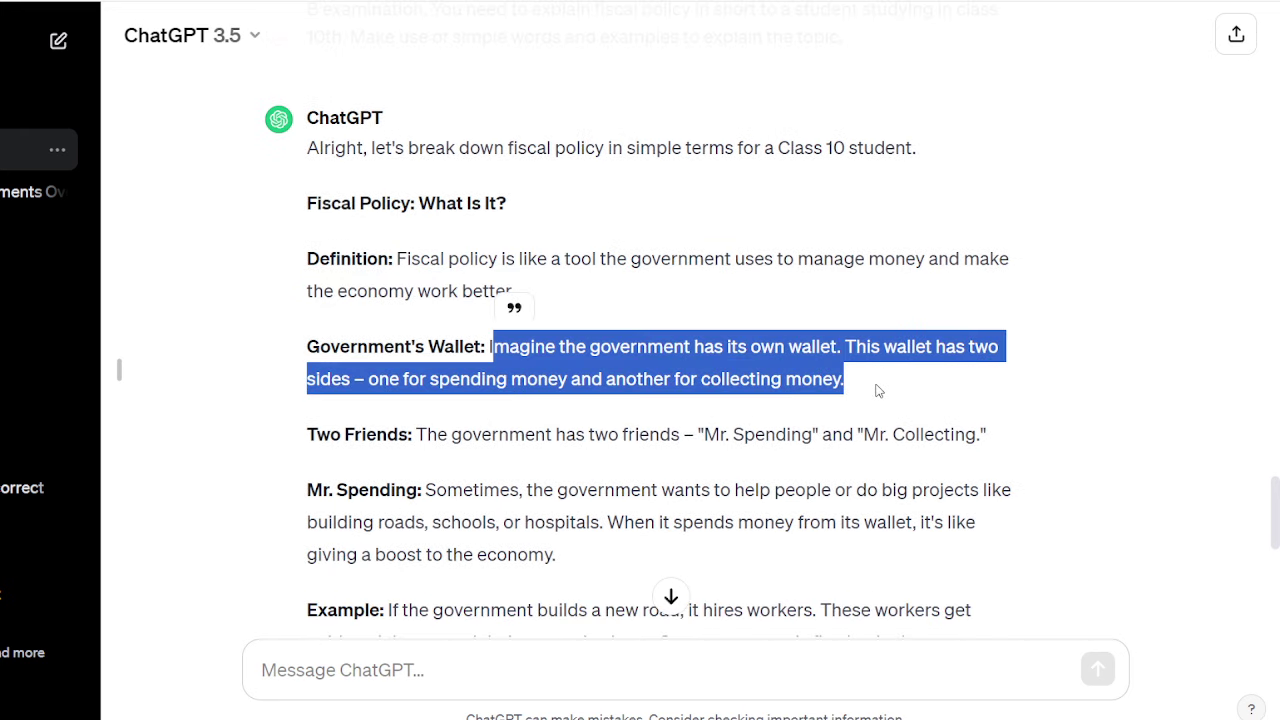
left_click(877, 391)
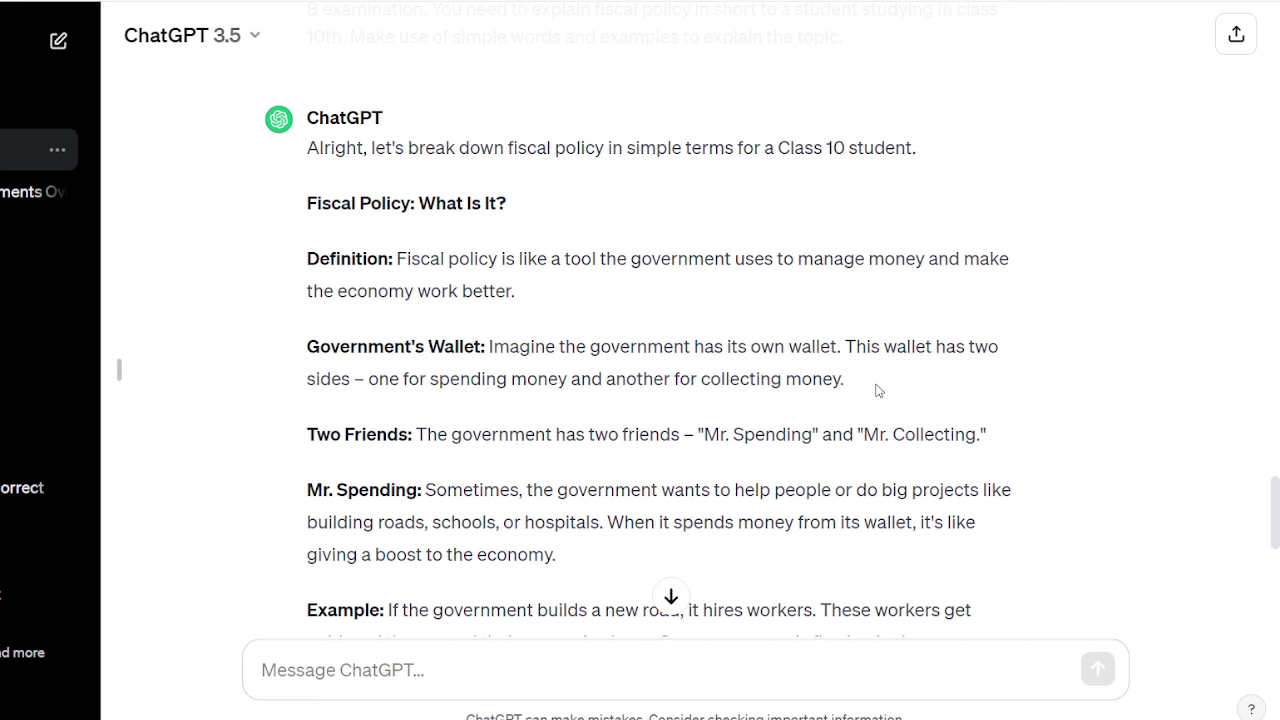
scroll(877, 391, "down", 1)
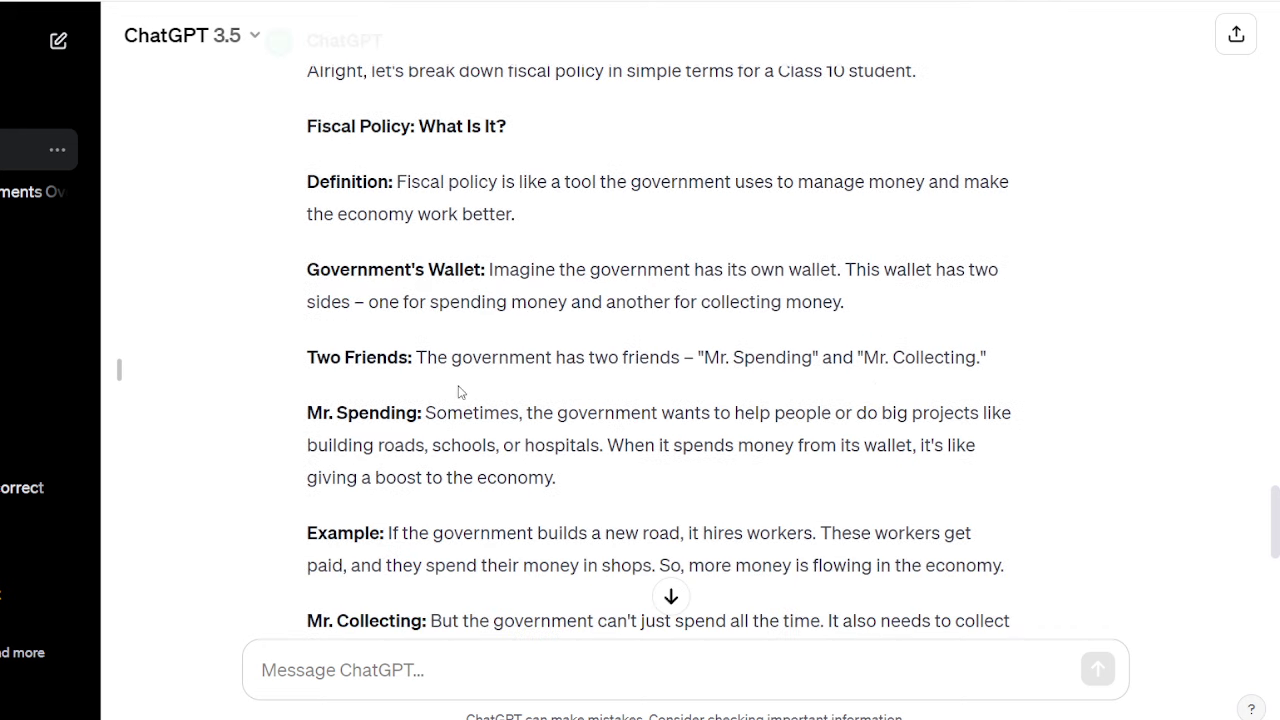
left_click_drag(417, 357, 1040, 347)
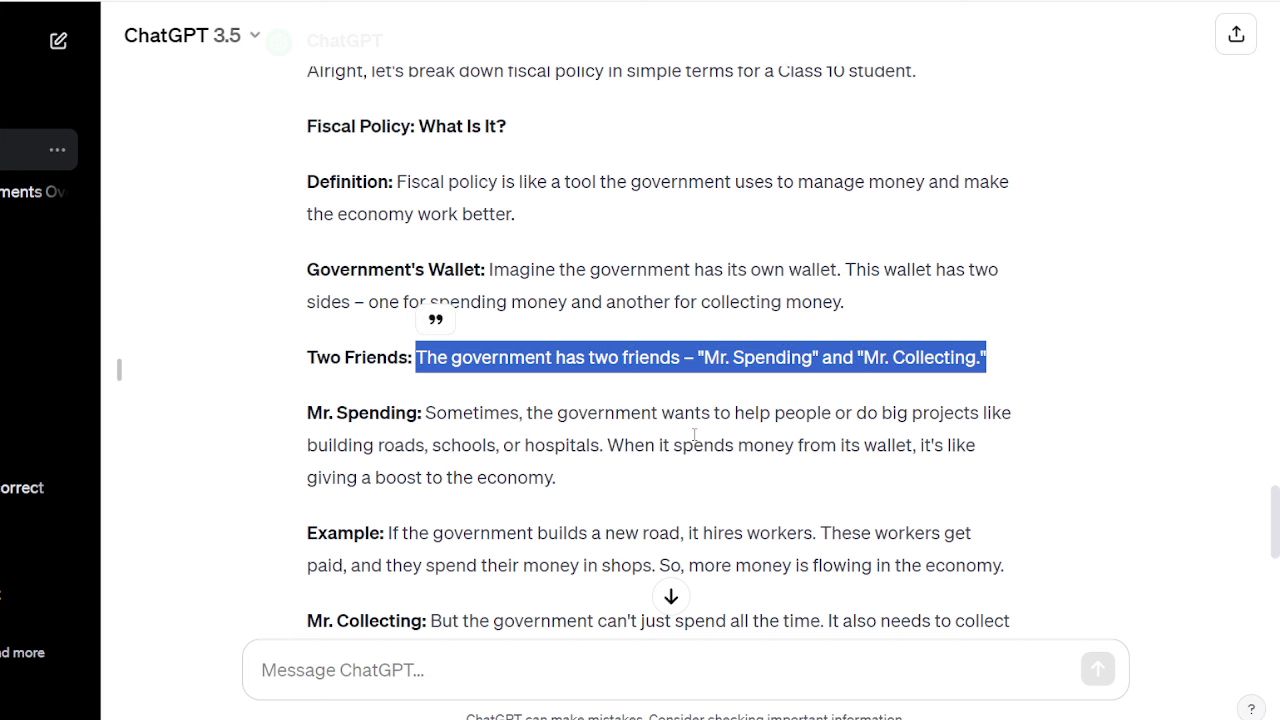
left_click(694, 436)
- Read the Mr. Spending passage, its road-building example and the Mr. Collecting passage, highlighting each one
scroll(694, 436, "down", 1)
left_click_drag(427, 336, 628, 413)
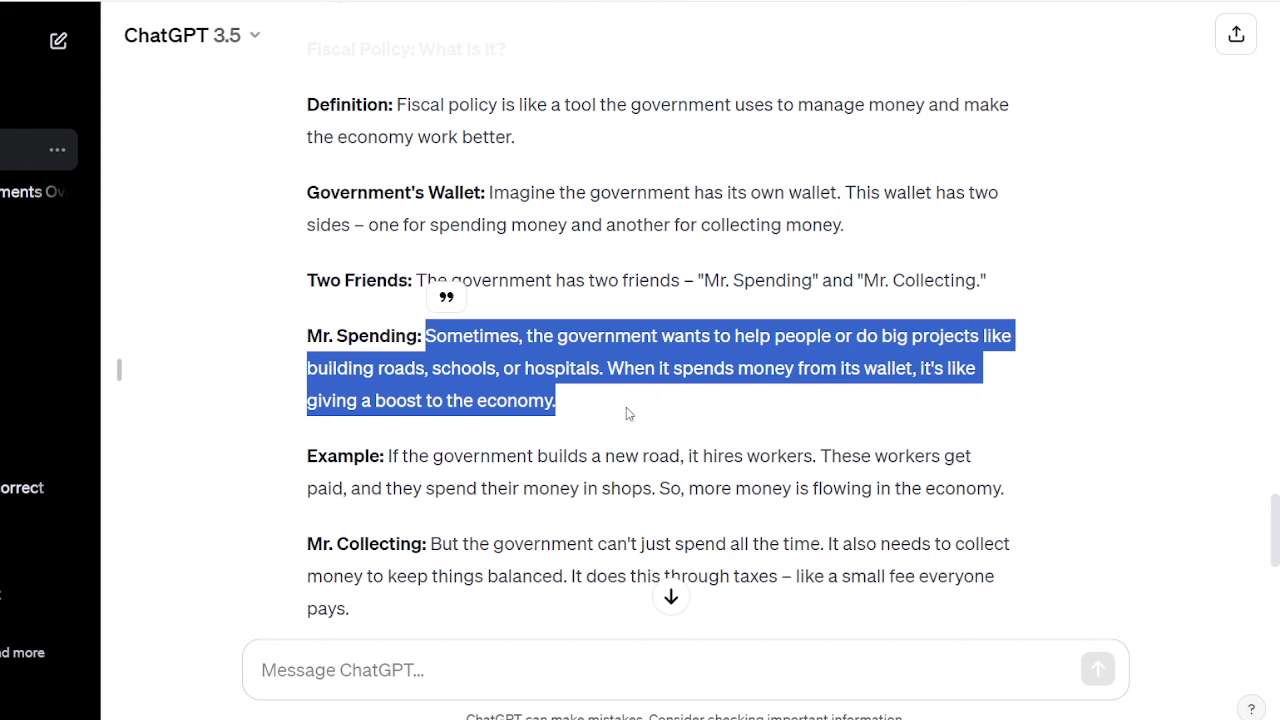
scroll(628, 413, "down", 1)
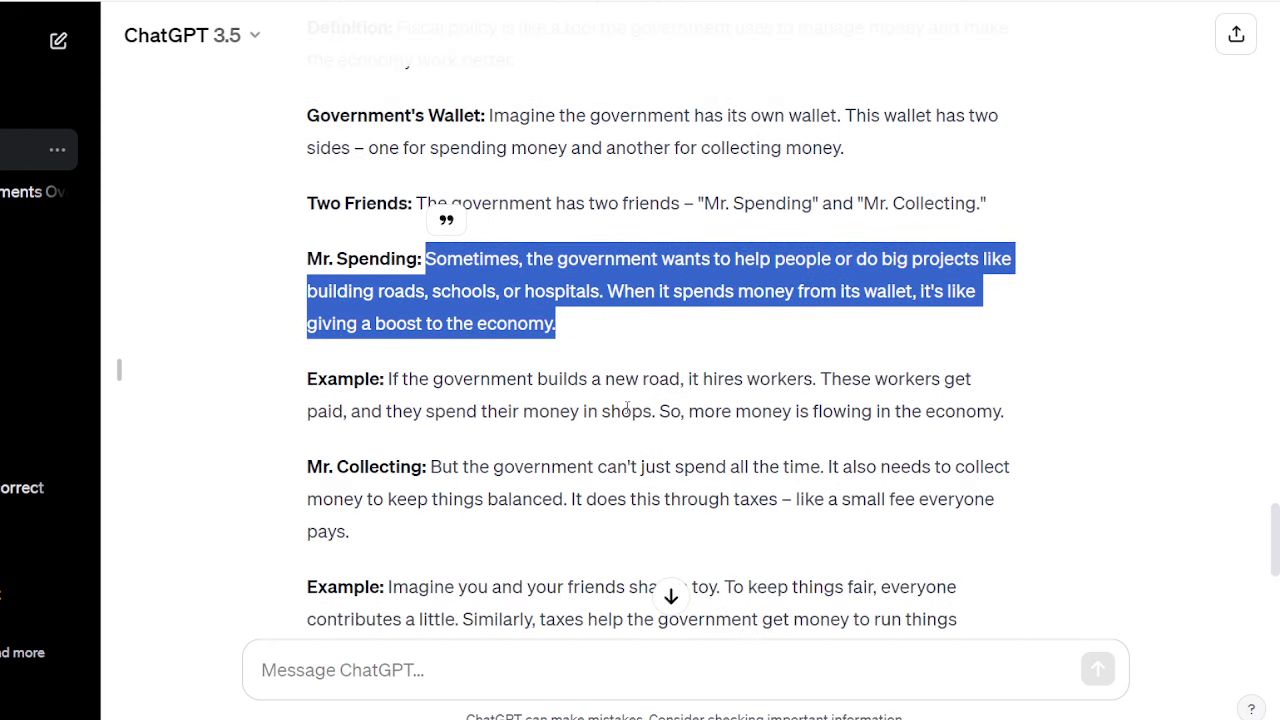
left_click_drag(391, 379, 1004, 411)
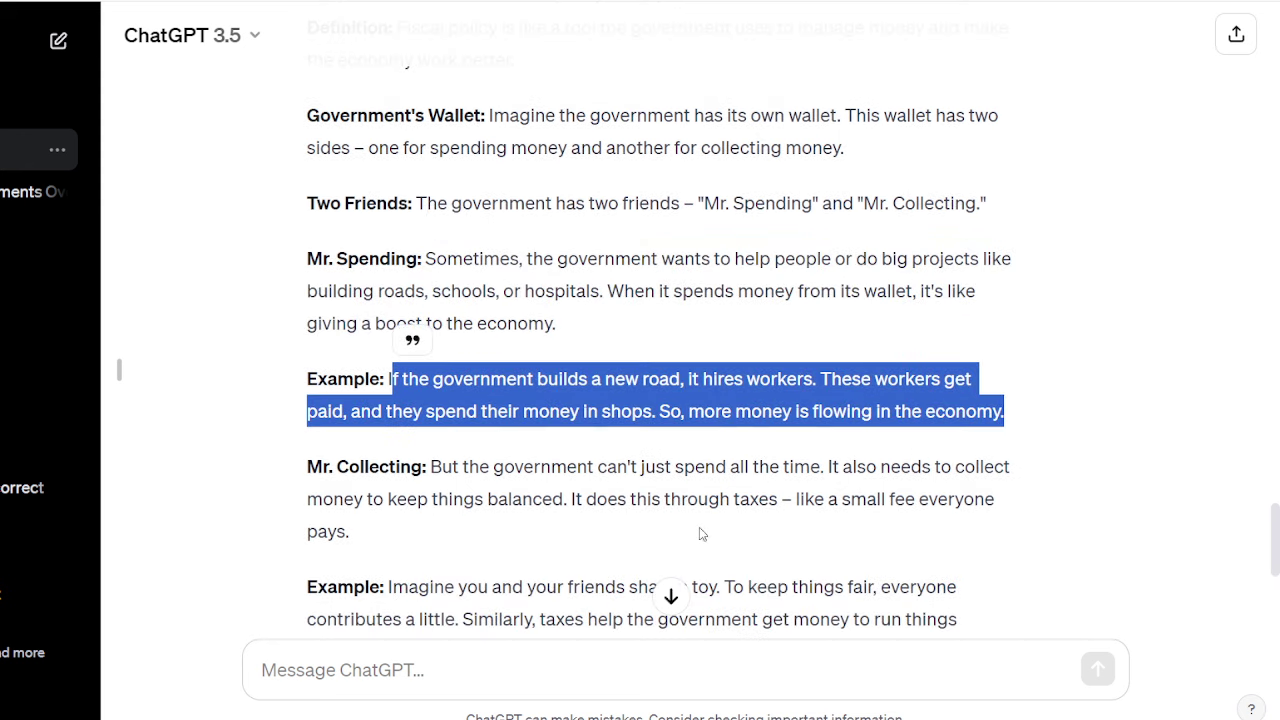
scroll(700, 534, "down", 2)
left_click(433, 313)
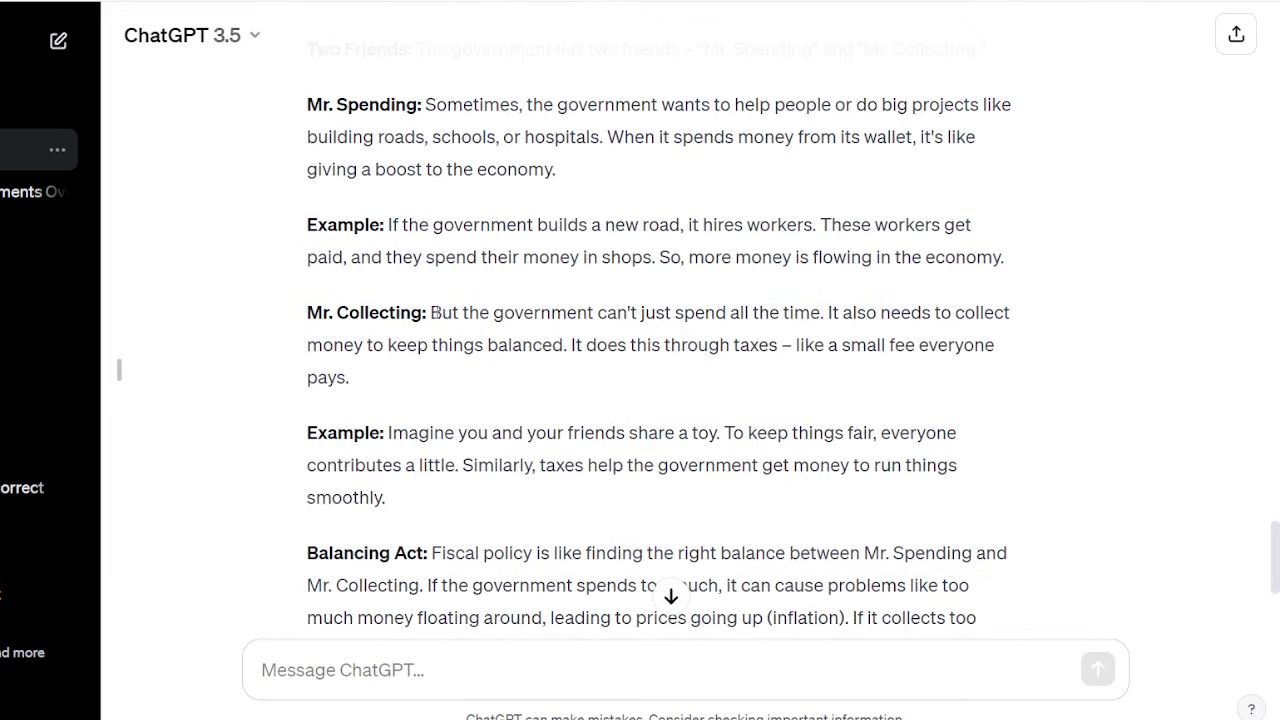
left_click_drag(433, 313, 478, 385)
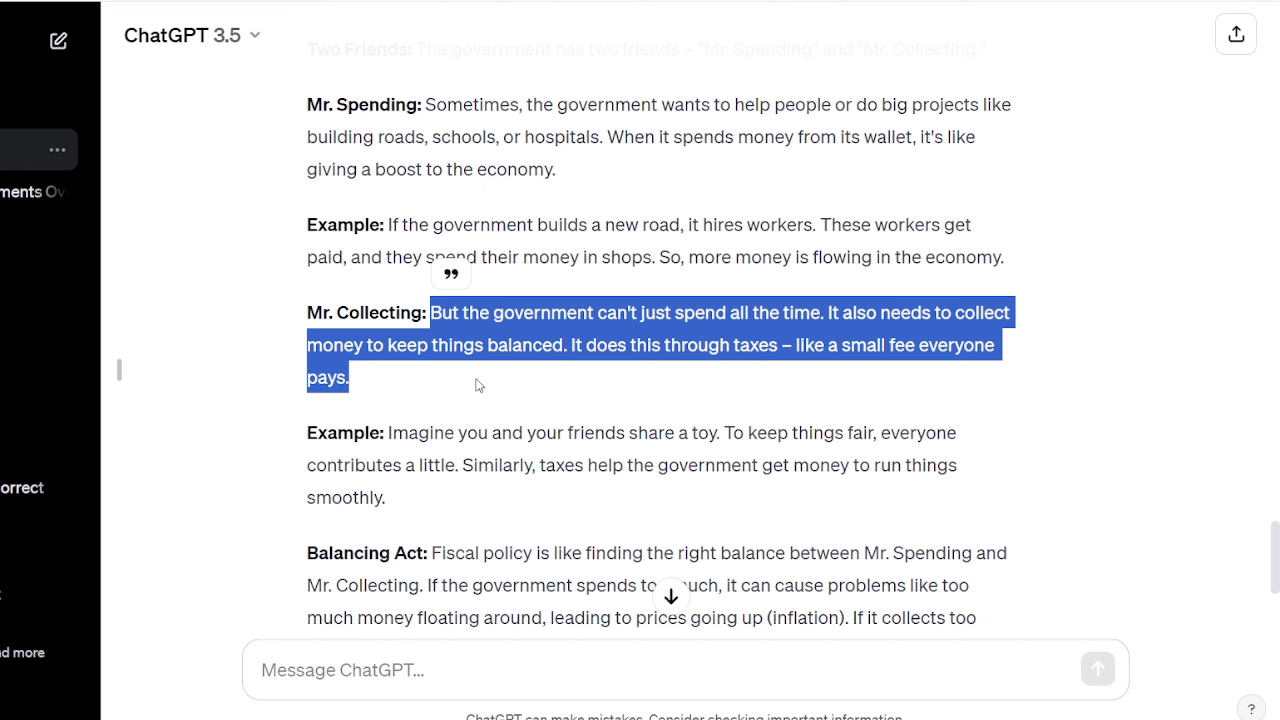
scroll(477, 385, "down", 1)
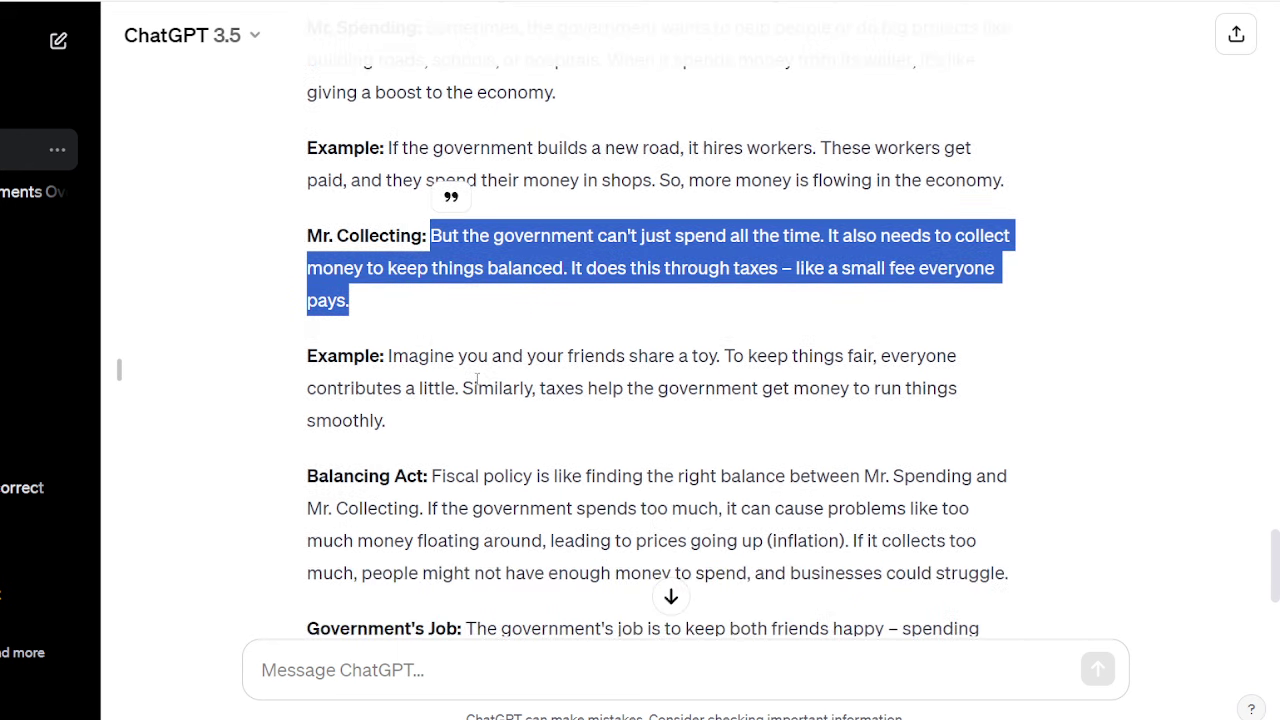
- Read the rest of the fiscal policy answer, highlighting the Balancing Act and Summary passages
scroll(477, 380, "down", 1)
left_click_drag(390, 279, 1072, 421)
scroll(493, 405, "down", 1)
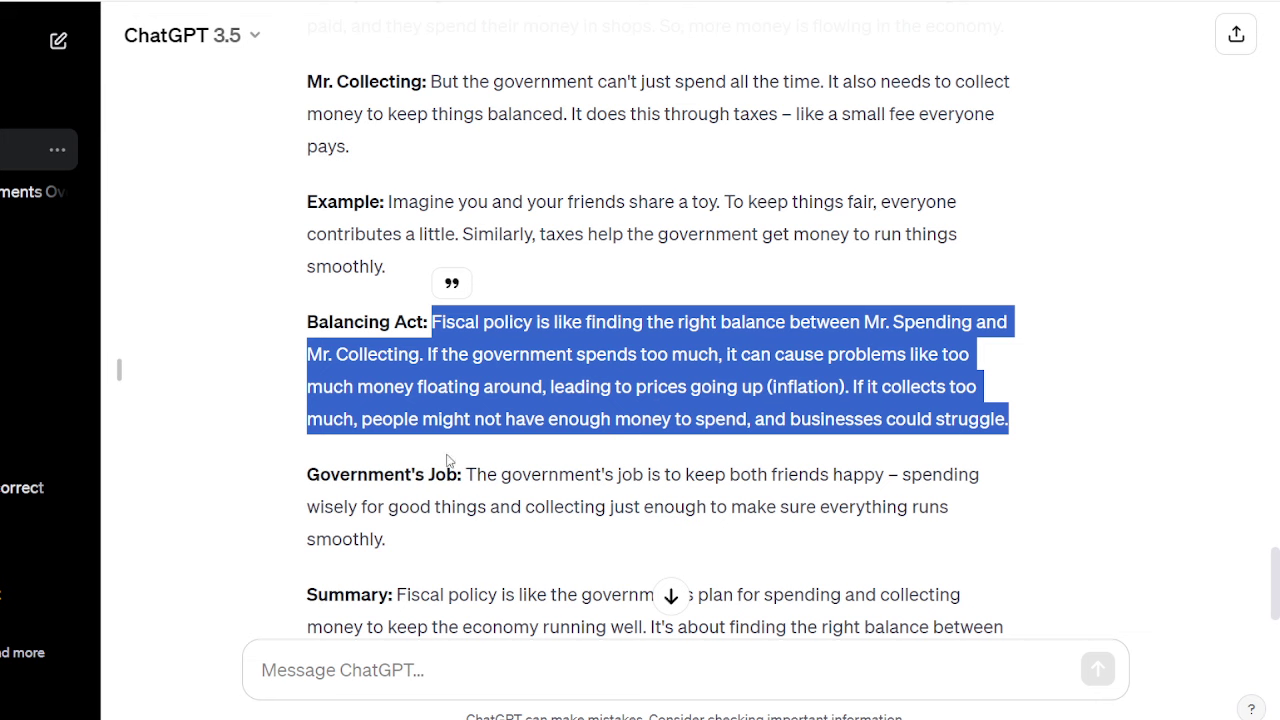
scroll(789, 462, "down", 1)
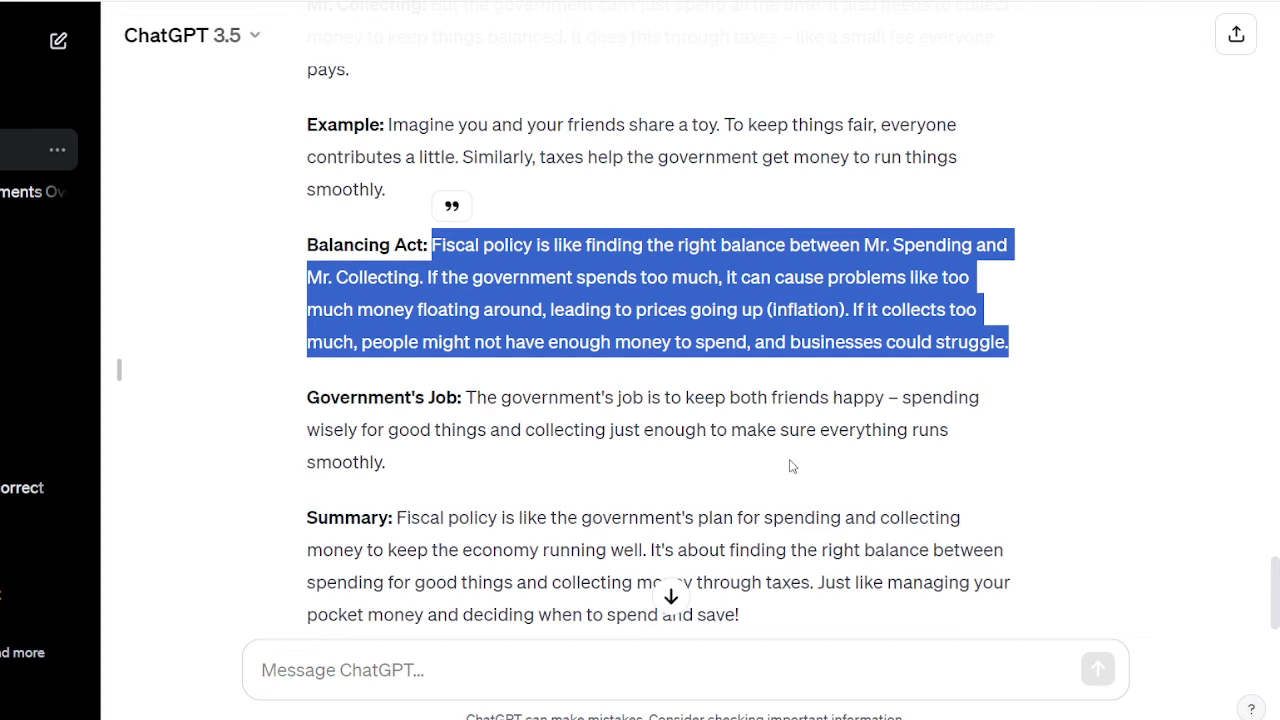
scroll(790, 465, "down", 1)
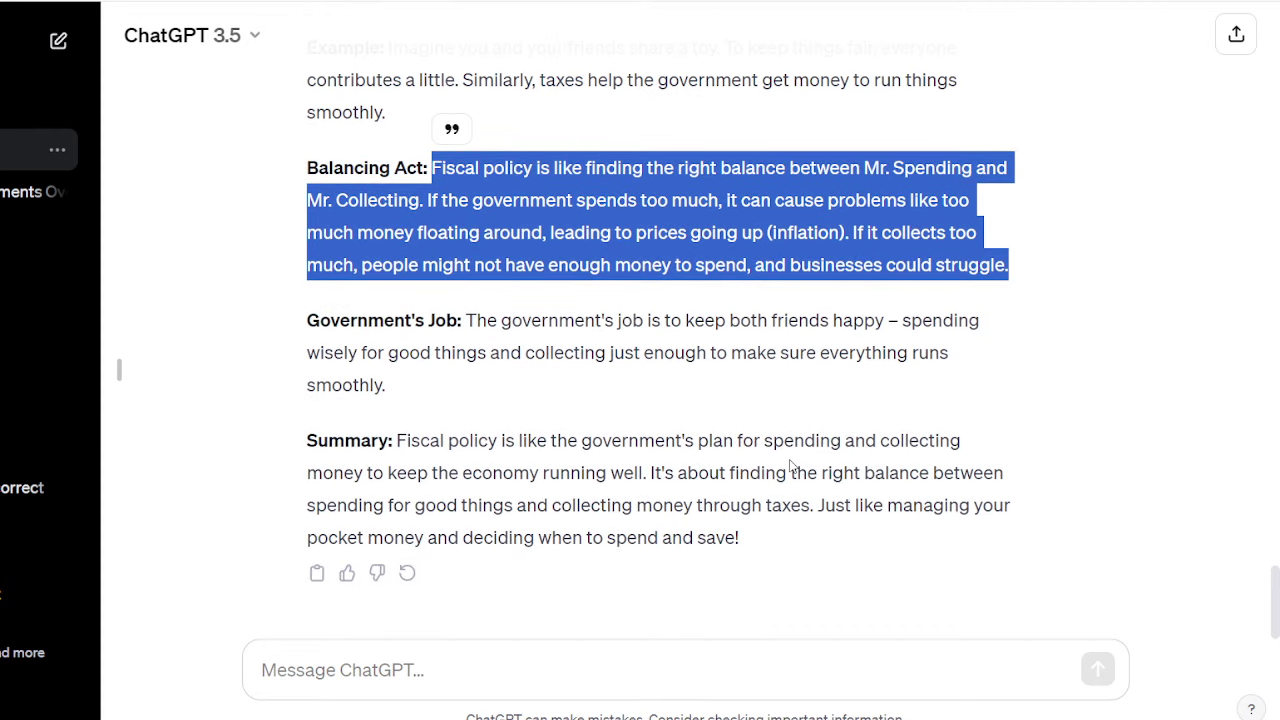
left_click_drag(398, 447, 815, 541)
left_click(815, 541)
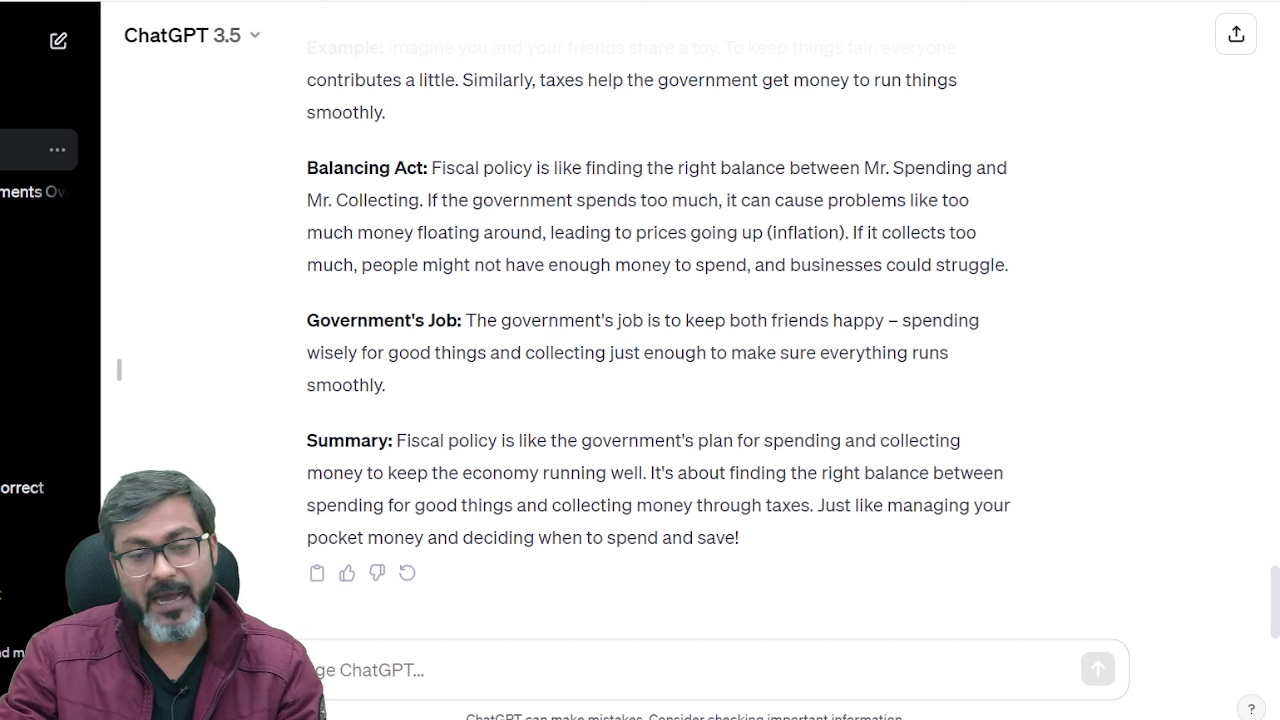
- Begin a new prompt with "You are a teacher of economic and social issues"
left_click(532, 667)
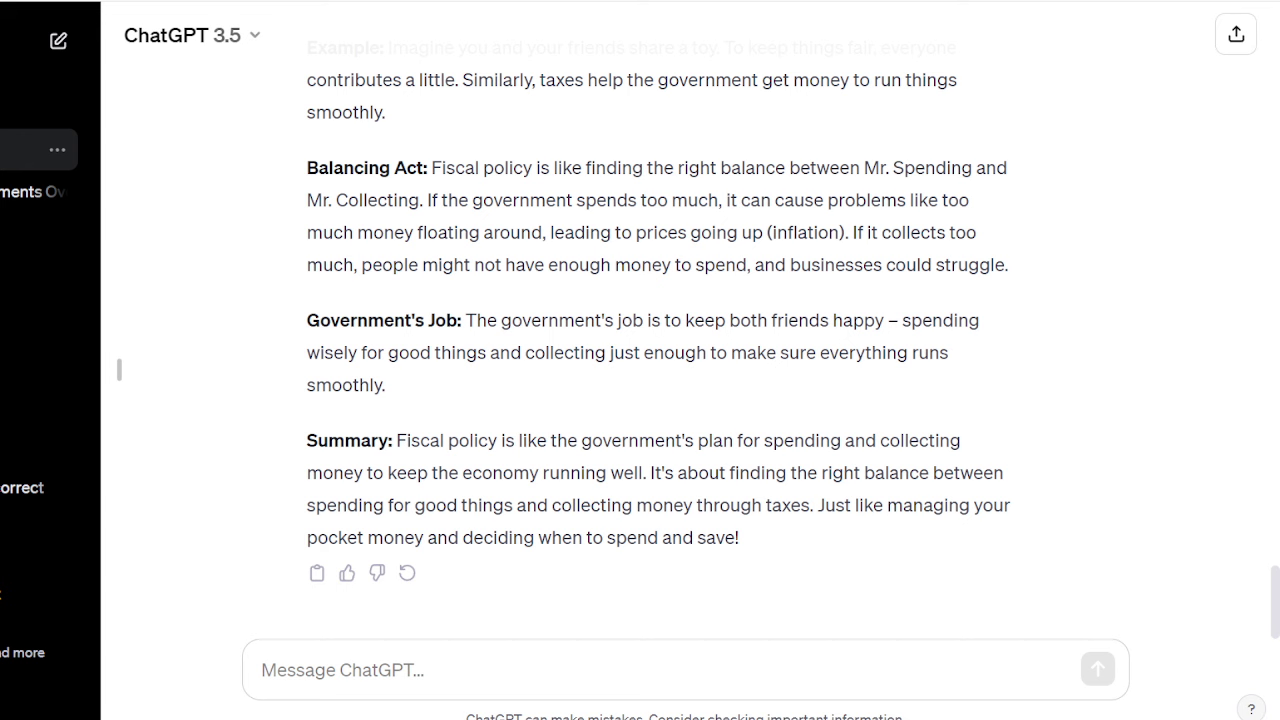
left_click(532, 664)
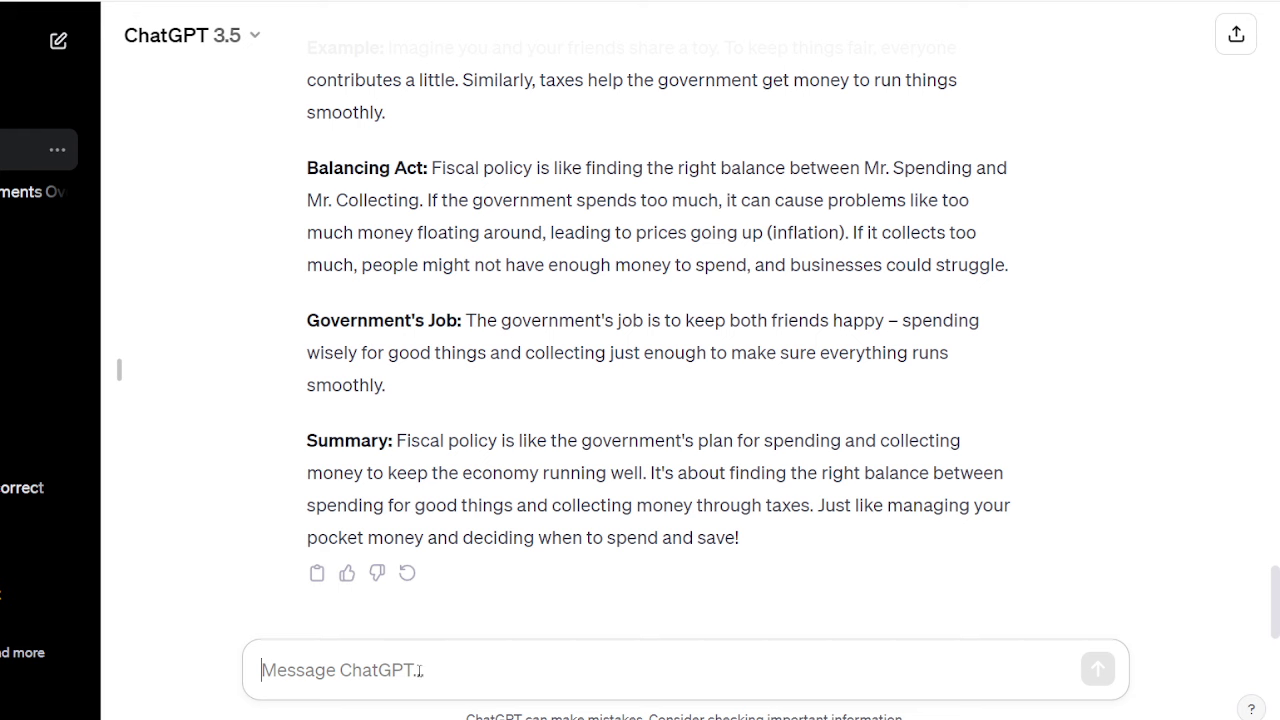
type("You ar")
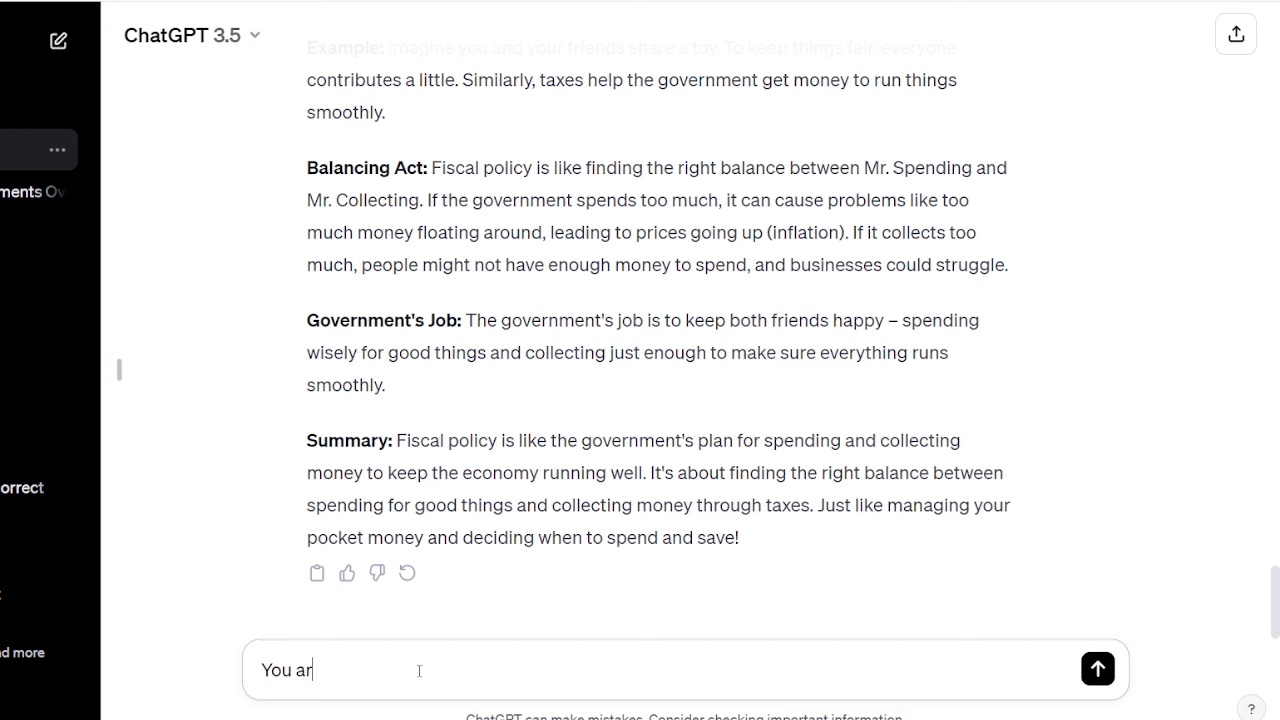
type("e a teacher of economi")
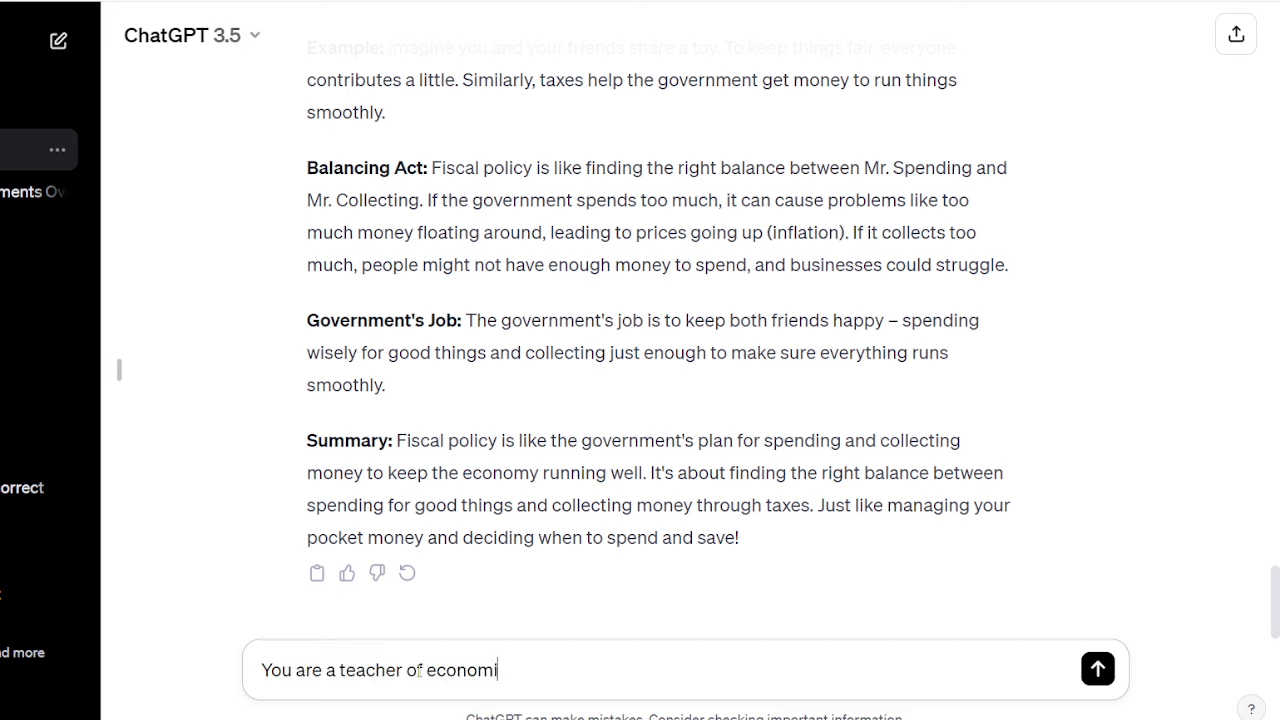
type("c and social issues")
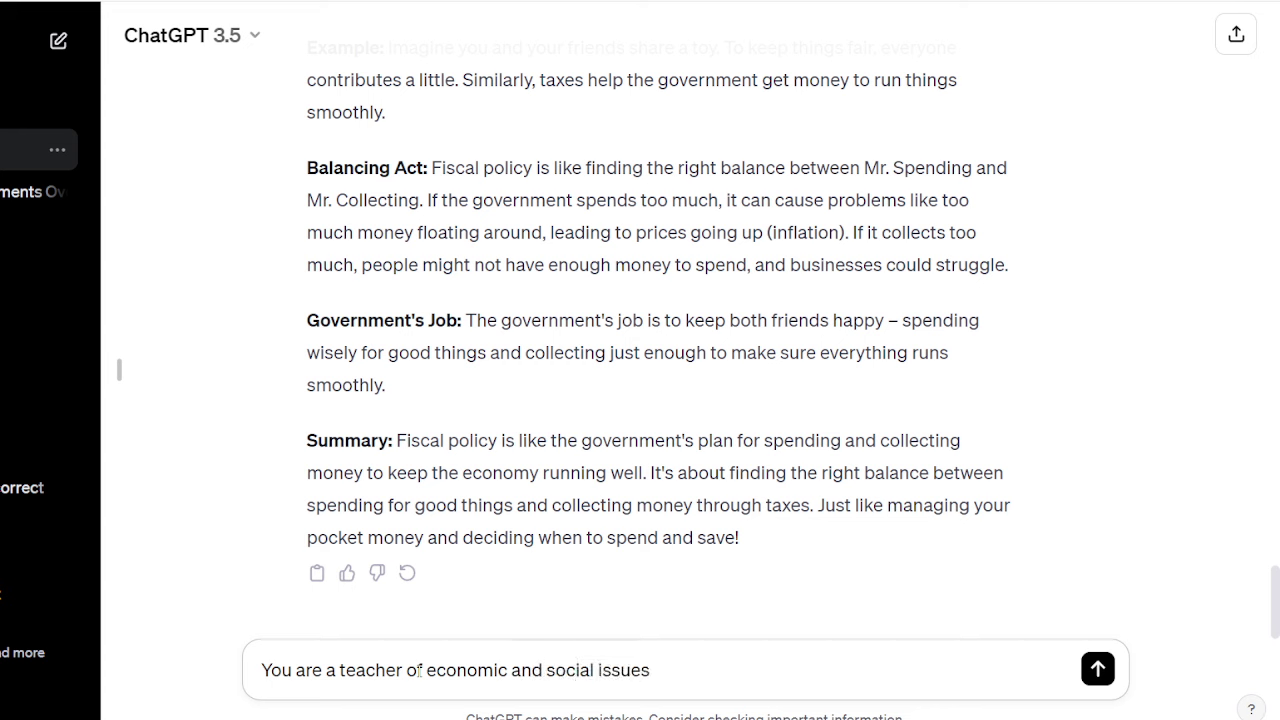
- Continue the prompt's first sentence with "for candidates preparing for RBI grade B examination", correcting the misspelled words
type(" for candidtaes")
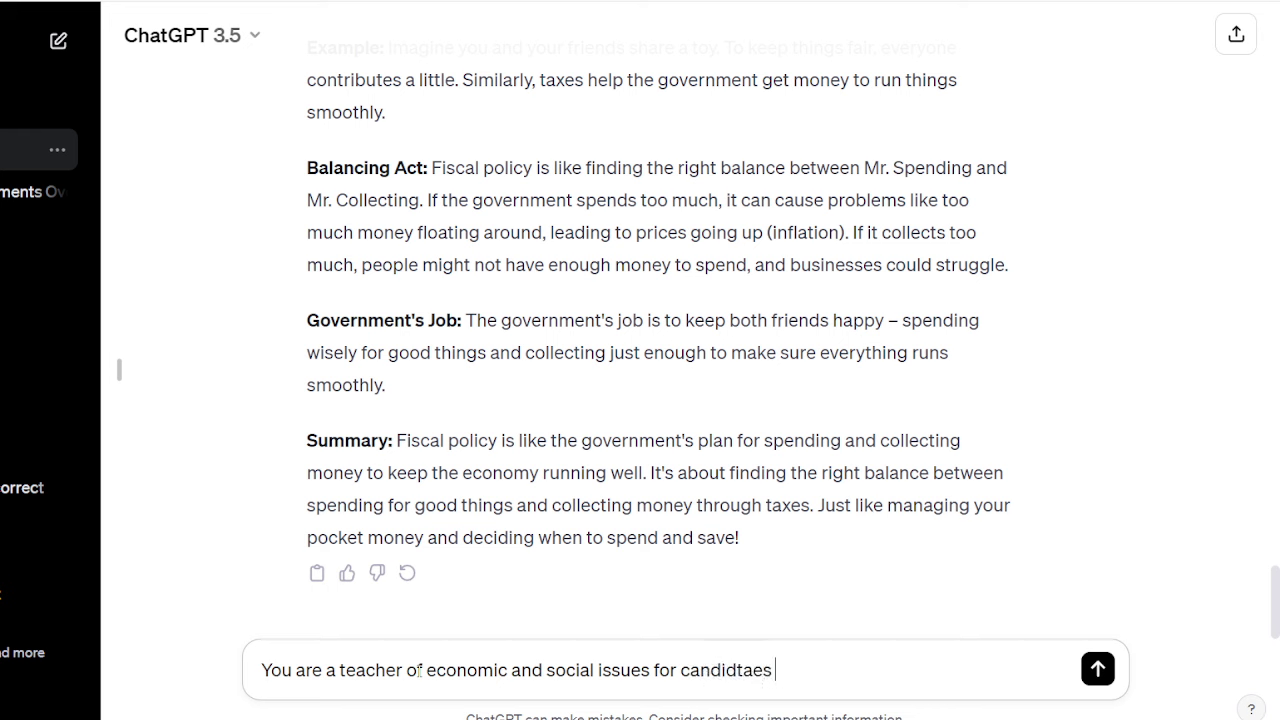
key("BackSpace")
key("BackSpace")
key("BackSpace")
key("BackSpace")
type("ates pre")
type("pat")
key("BackSpace")
type("ring fro")
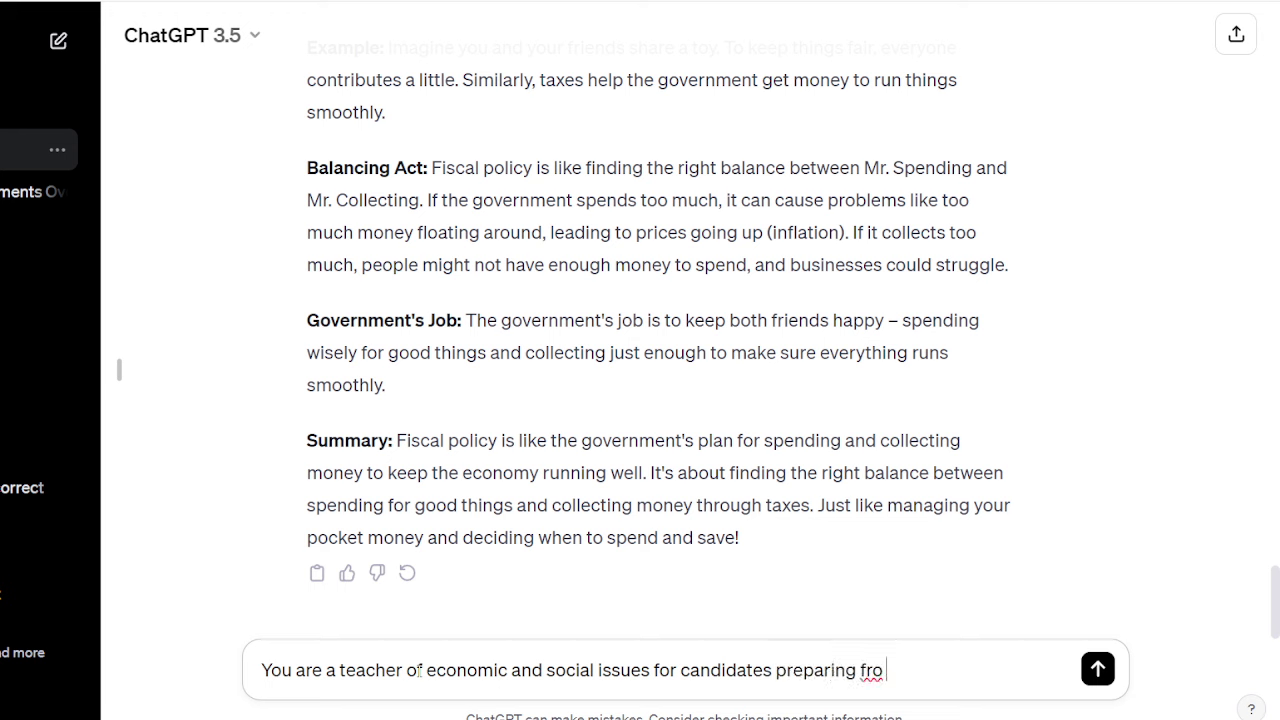
key("BackSpace")
key("BackSpace")
type("or RBI grade ")
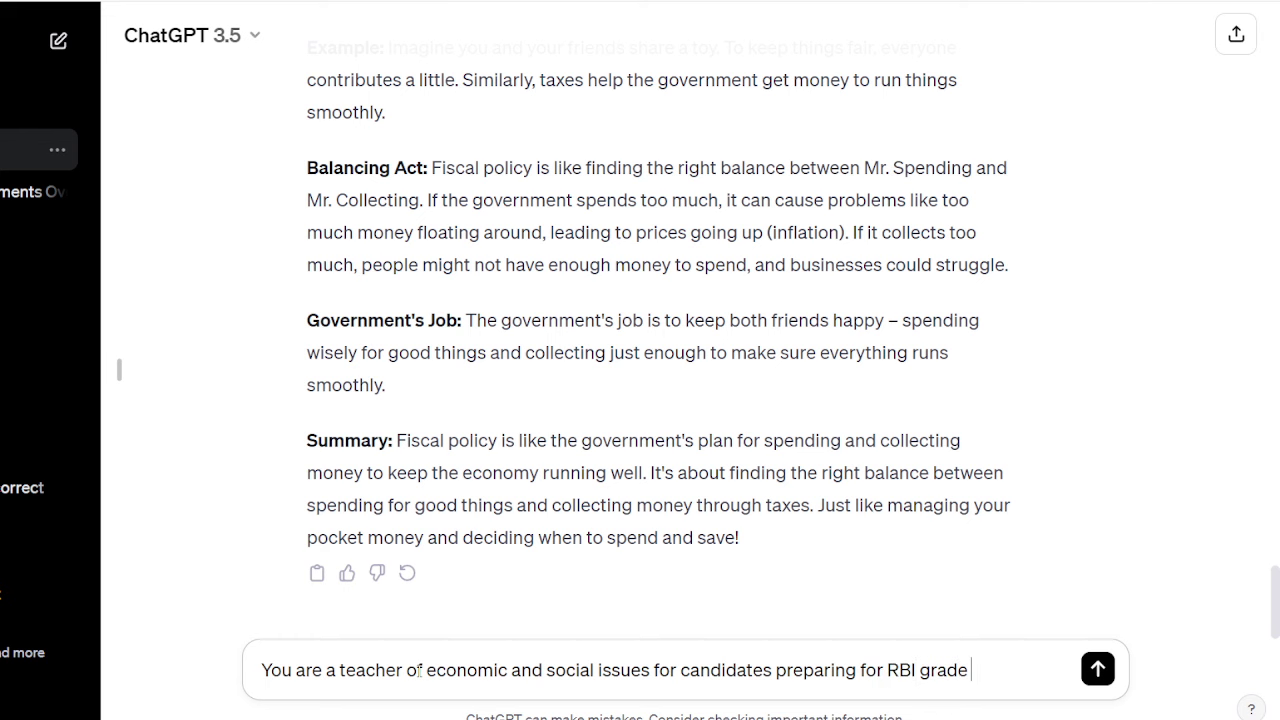
type("B examination")
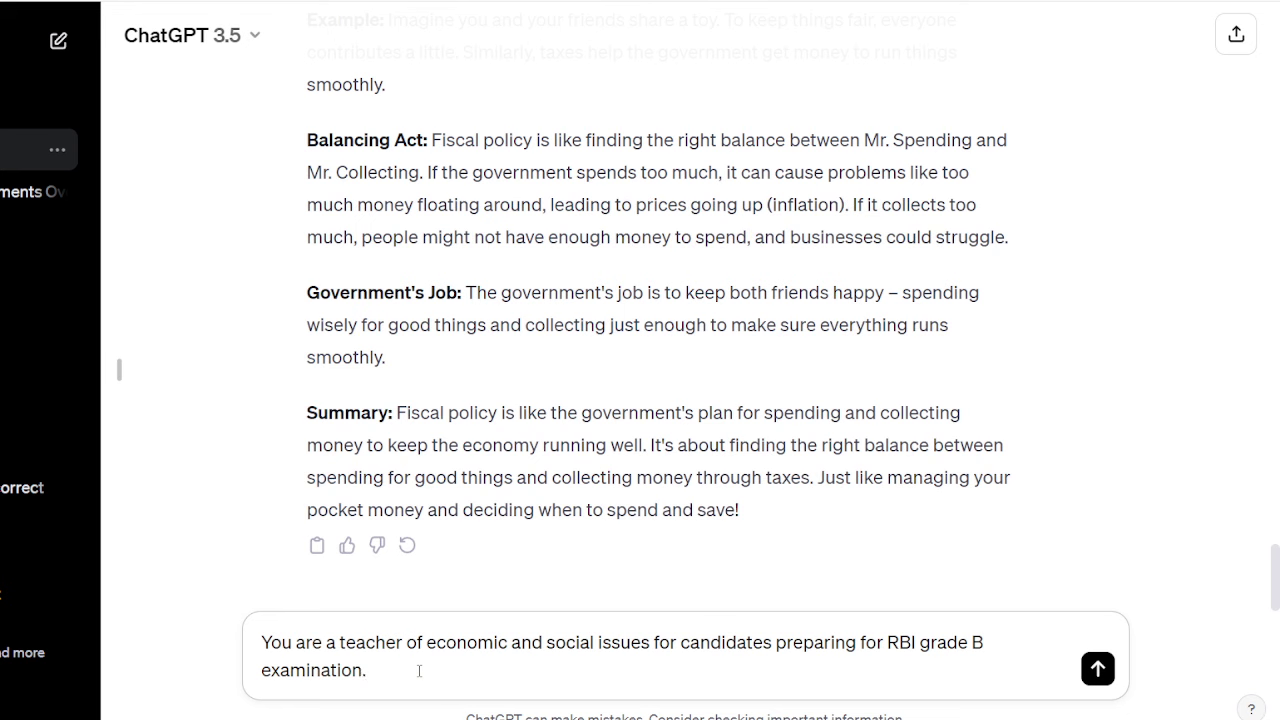
- Add the request "Frame 10 multiple choice questions from union budget 2023-24" as the prompt's second sentence
type(". Frame 10 mul")
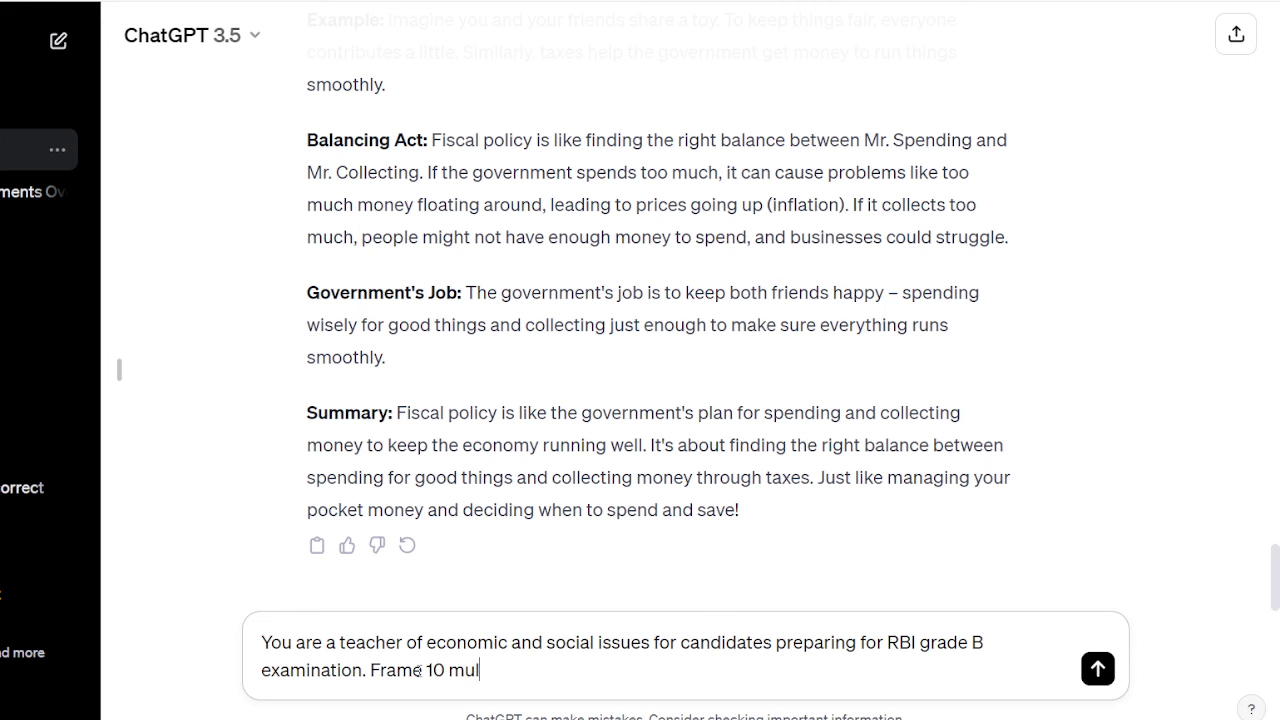
type("tiple choice")
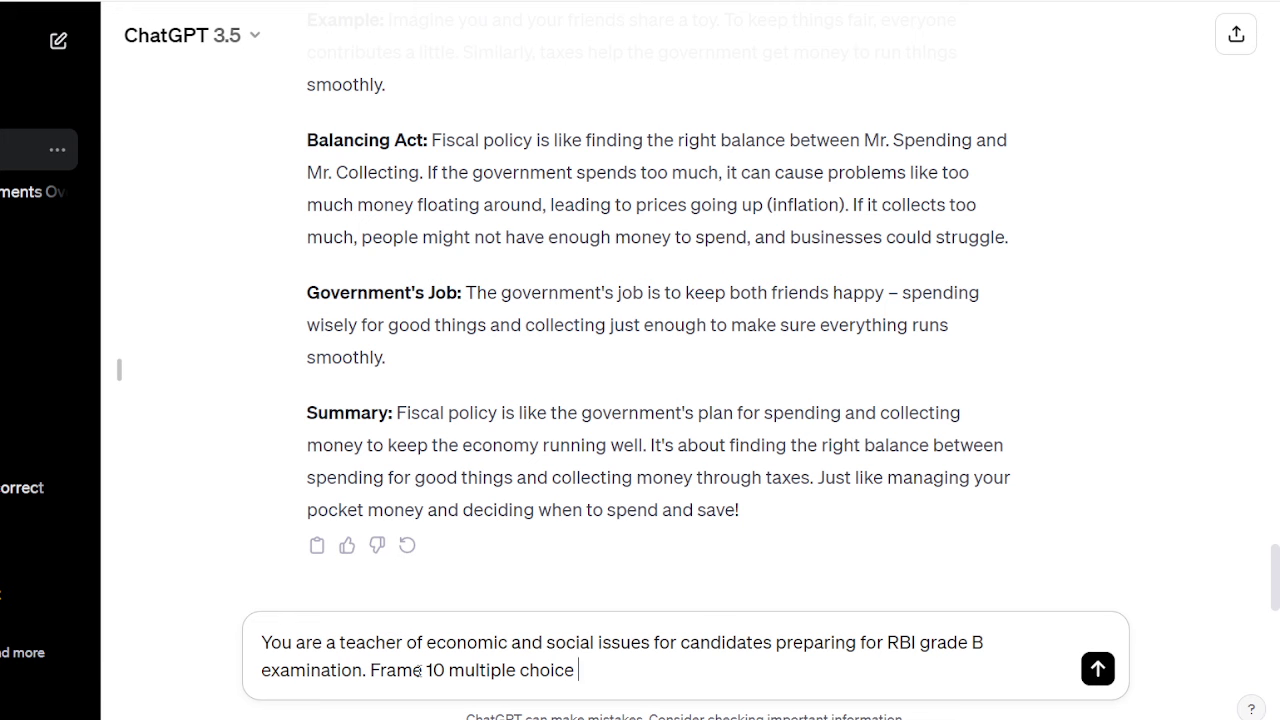
type("questions from un")
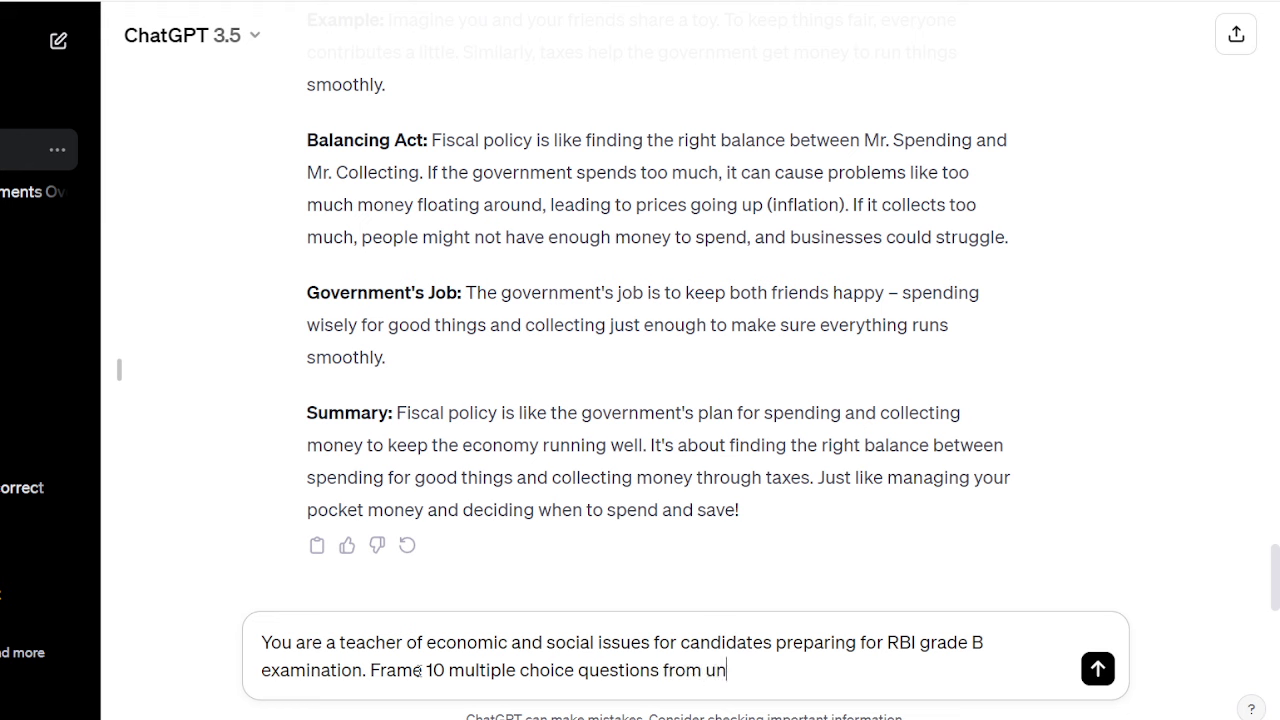
type("ion budget")
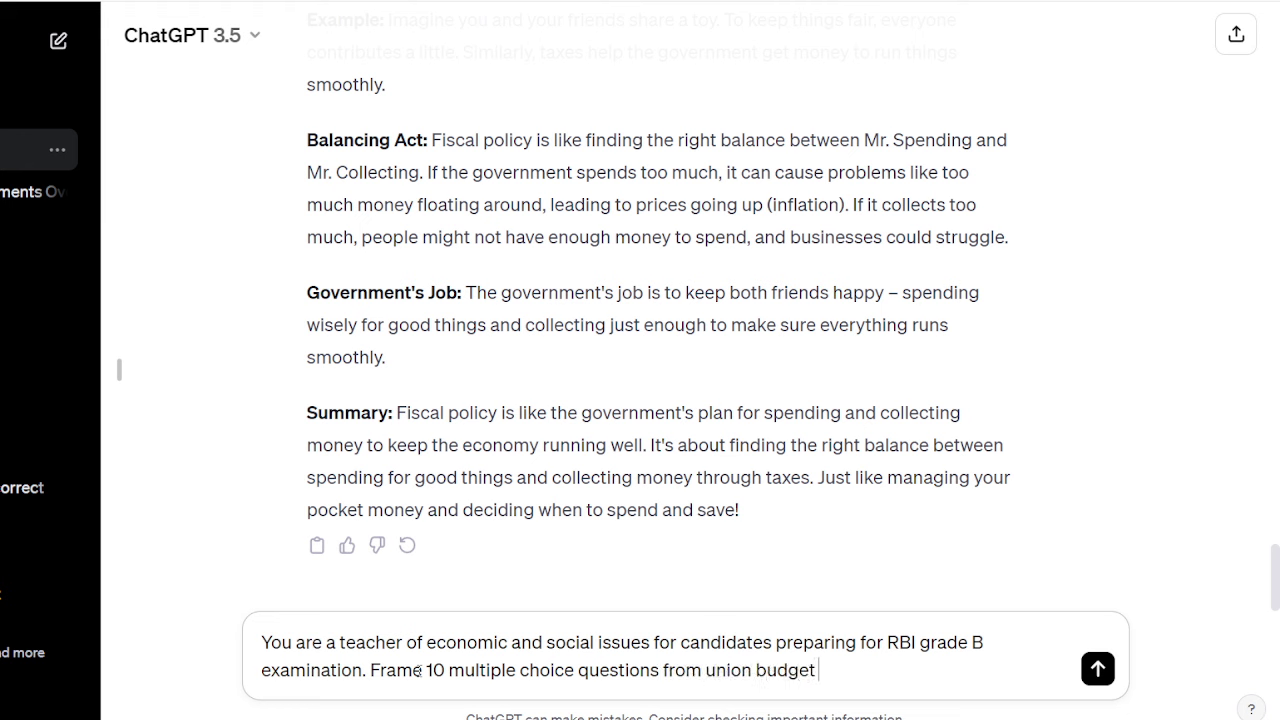
type(" 2023-24")
type(".")
key("BackSpace")
- Extend the question request in the prompt with "for the said examination"
type("fro")
key("BackSpace")
key("BackSpace")
type("or te")
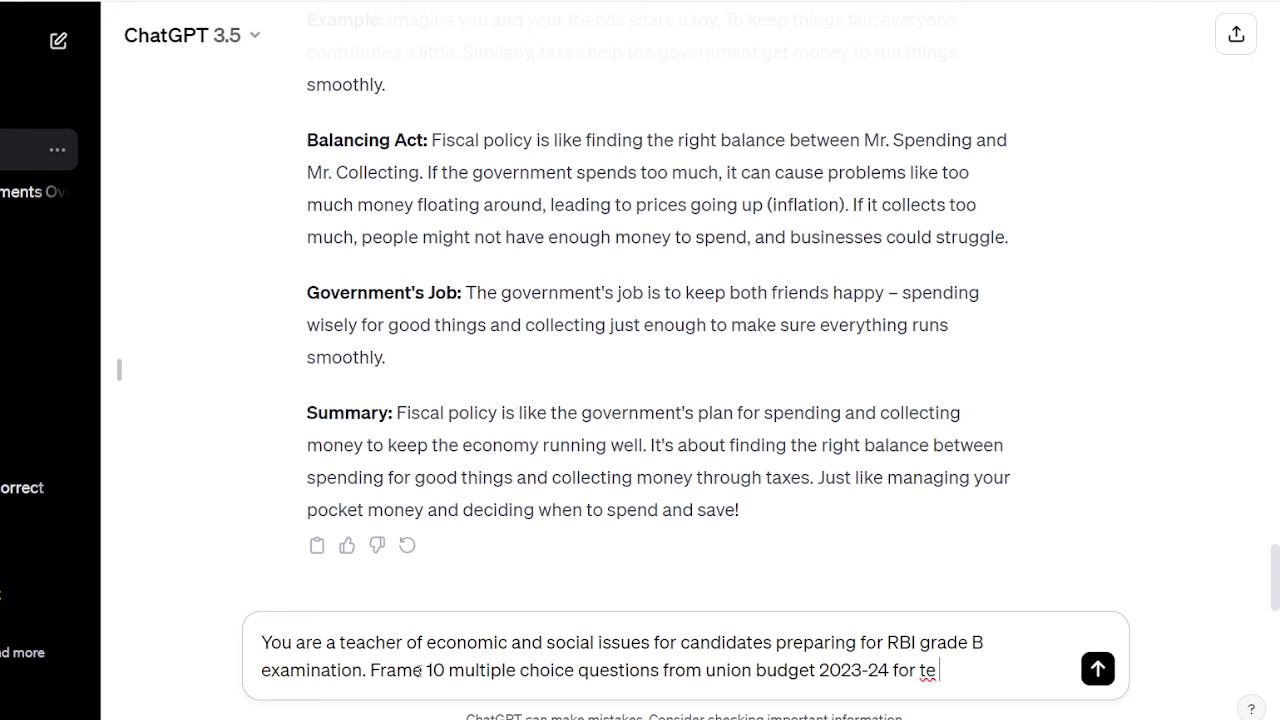
key("BackSpace")
type("he said ")
type("examinat")
type("ion")
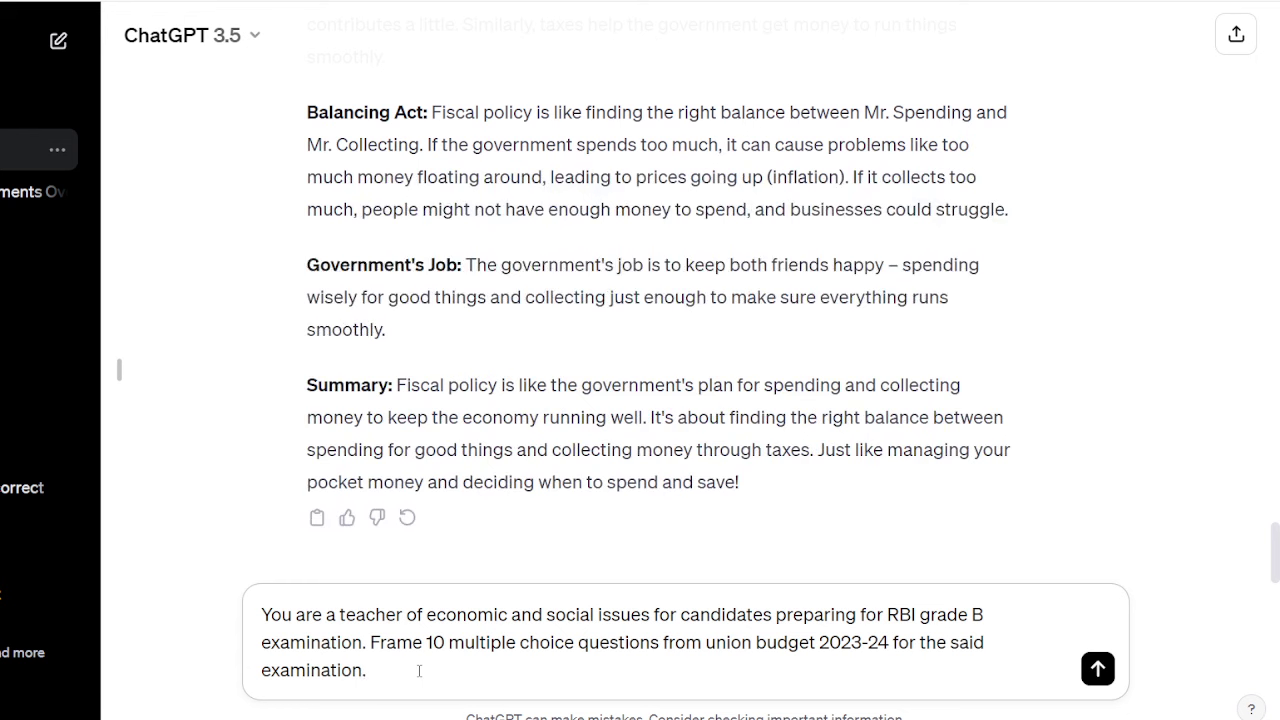
- Add the sentence "The question must 5 options." to the prompt after the request for ten questions
type(".The")
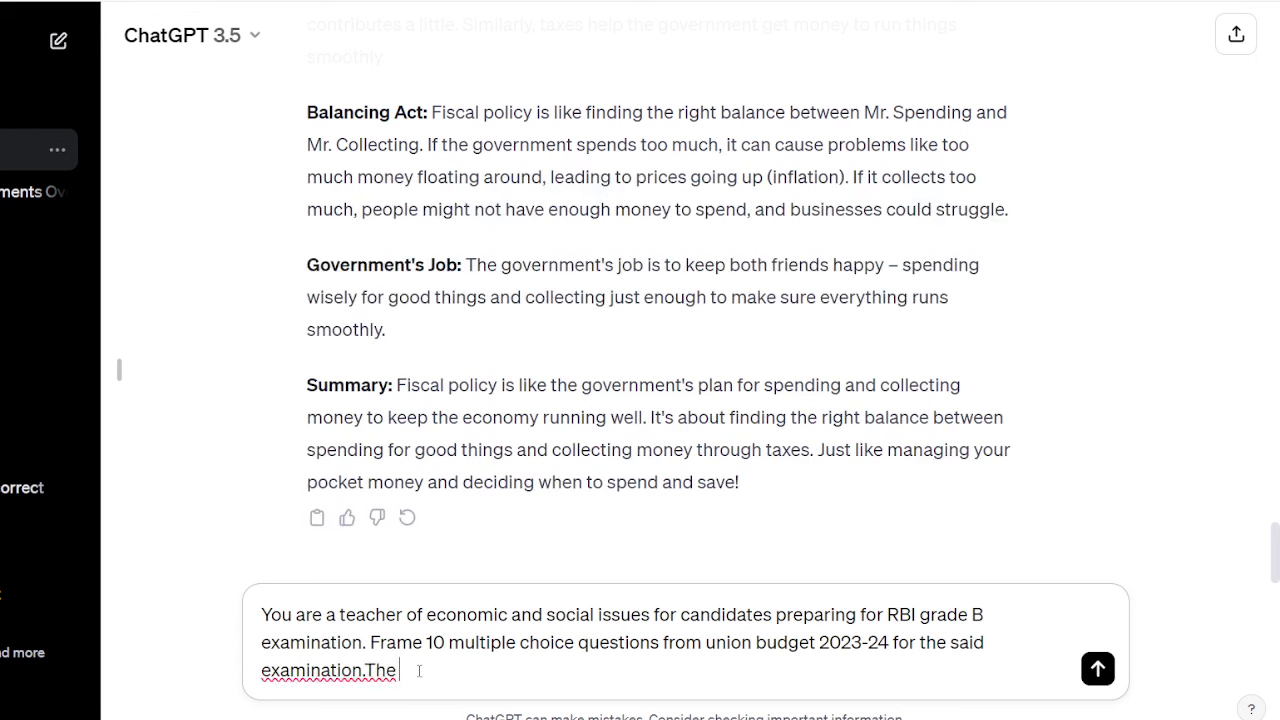
key("BackSpace")
key("BackSpace")
key("BackSpace")
key("BackSpace")
type("T")
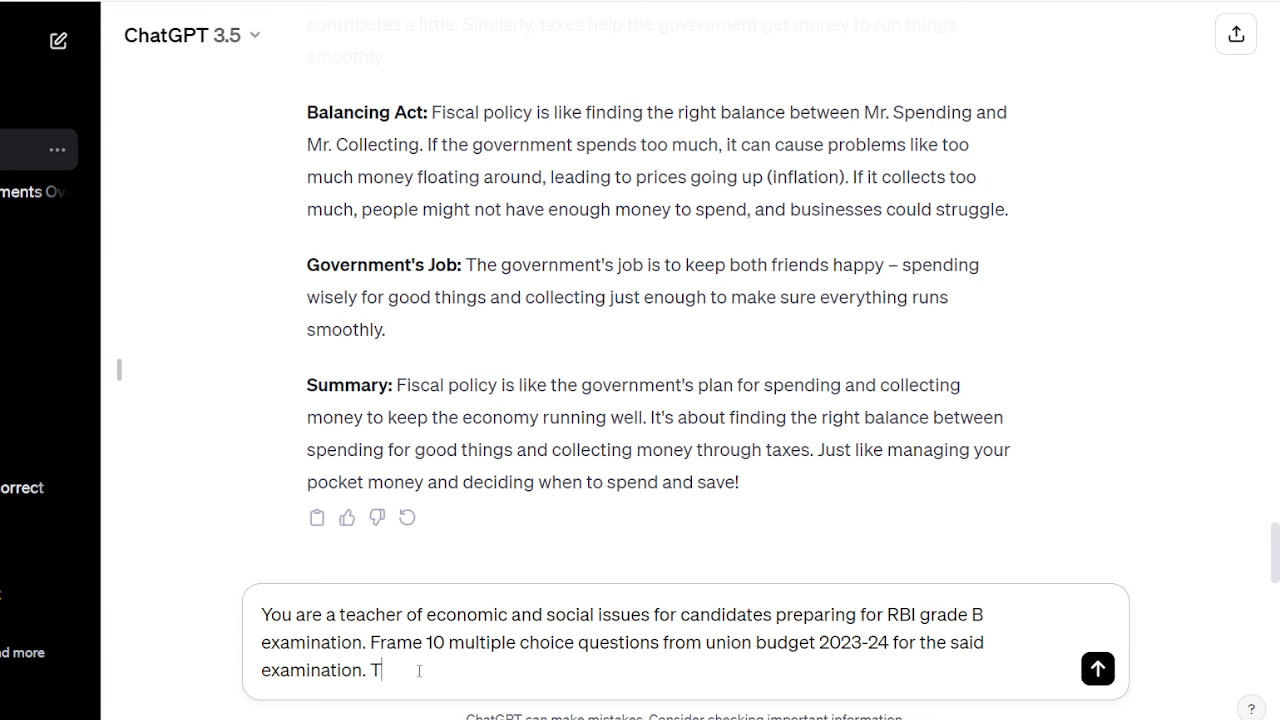
type("he question")
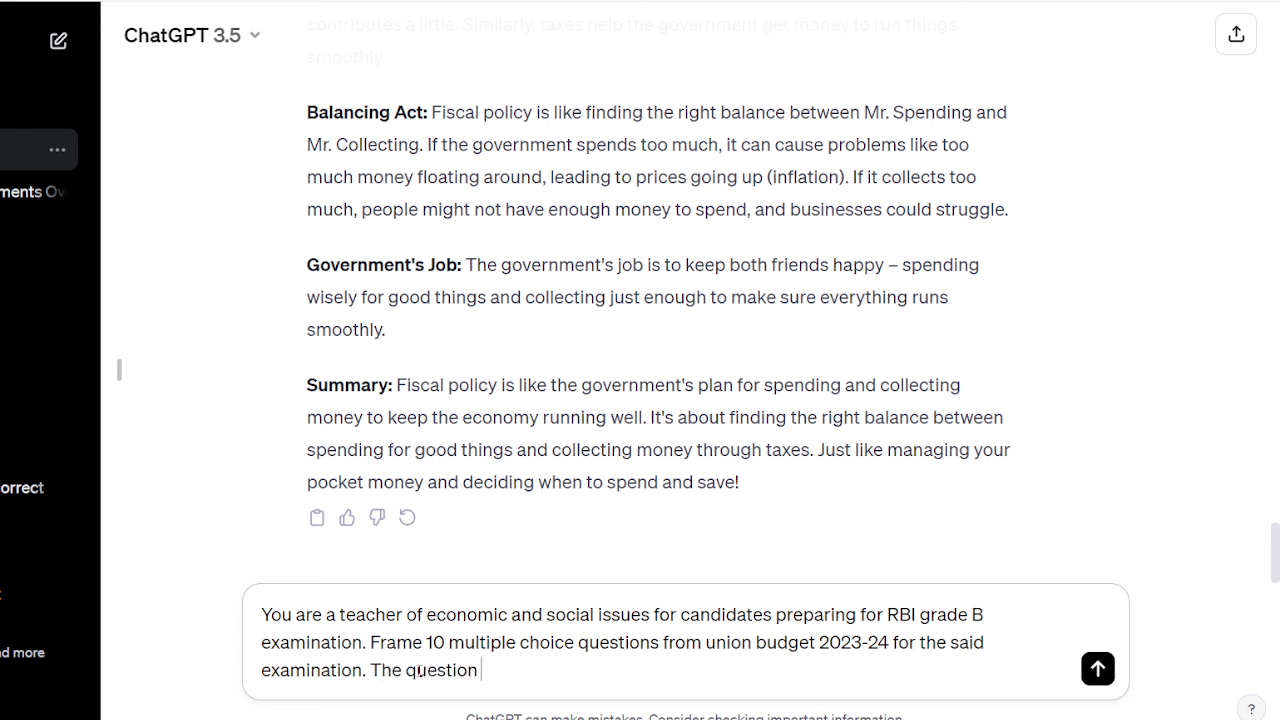
type(" must 5 optiojns")
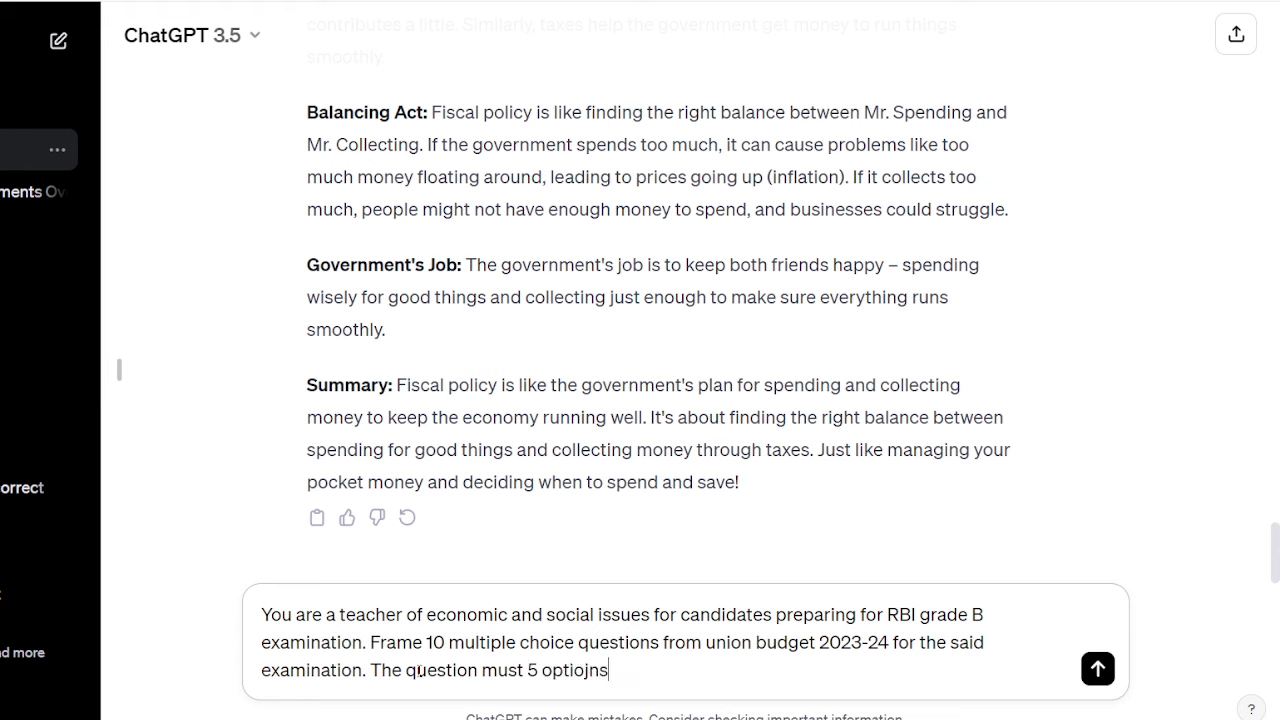
key("BackSpace")
key("BackSpace")
type("ns. K")
- Begin the prompt's last sentence with "Keep the level of"
key("BackSpace")
type("Keep yhe")
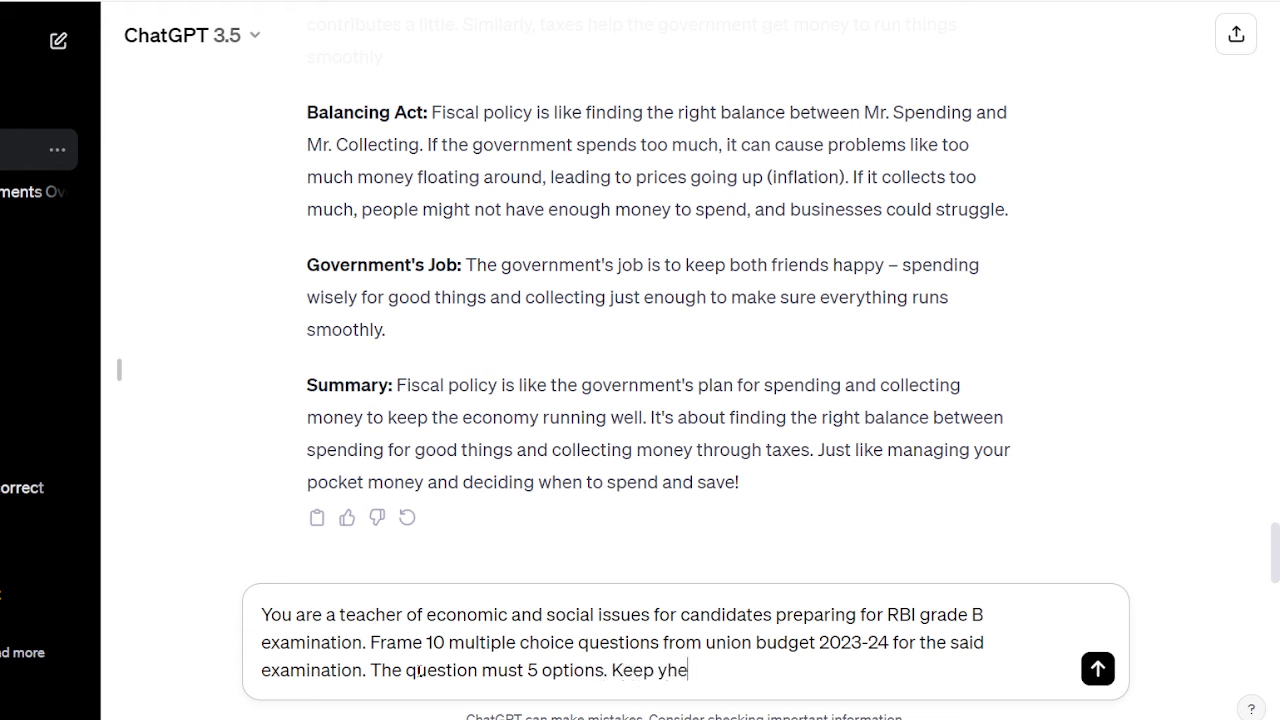
key("BackSpace")
key("BackSpace")
type("tye")
key("BackSpace")
key("BackSpace")
type("he level of querstion")
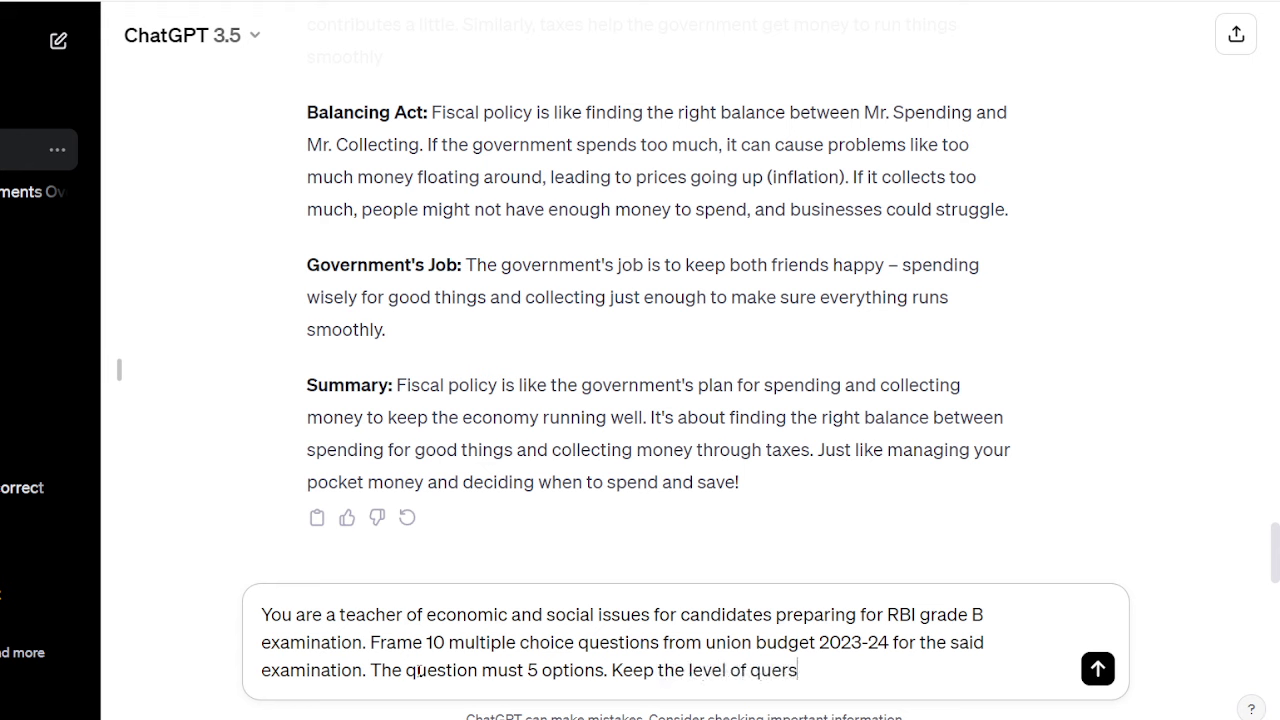
- Finish the difficulty sentence in the prompt with "questions difficult."
key("BackSpace")
key("BackSpace")
key("BackSpace")
key("BackSpace")
type("tions digg")
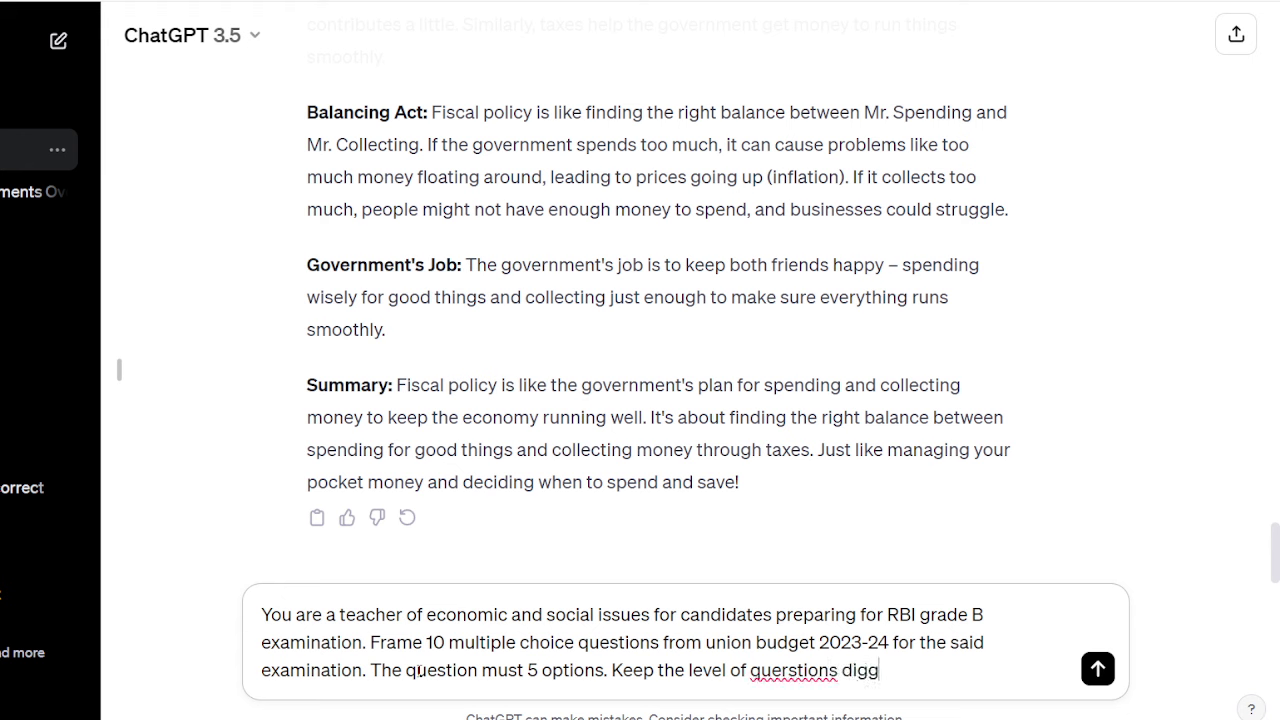
key("BackSpace")
key("BackSpace")
key("BackSpace")
key("BackSpace")
key("BackSpace")
key("BackSpace")
key("BackSpace")
key("BackSpace")
key("BackSpace")
key("BackSpace")
key("BackSpace")
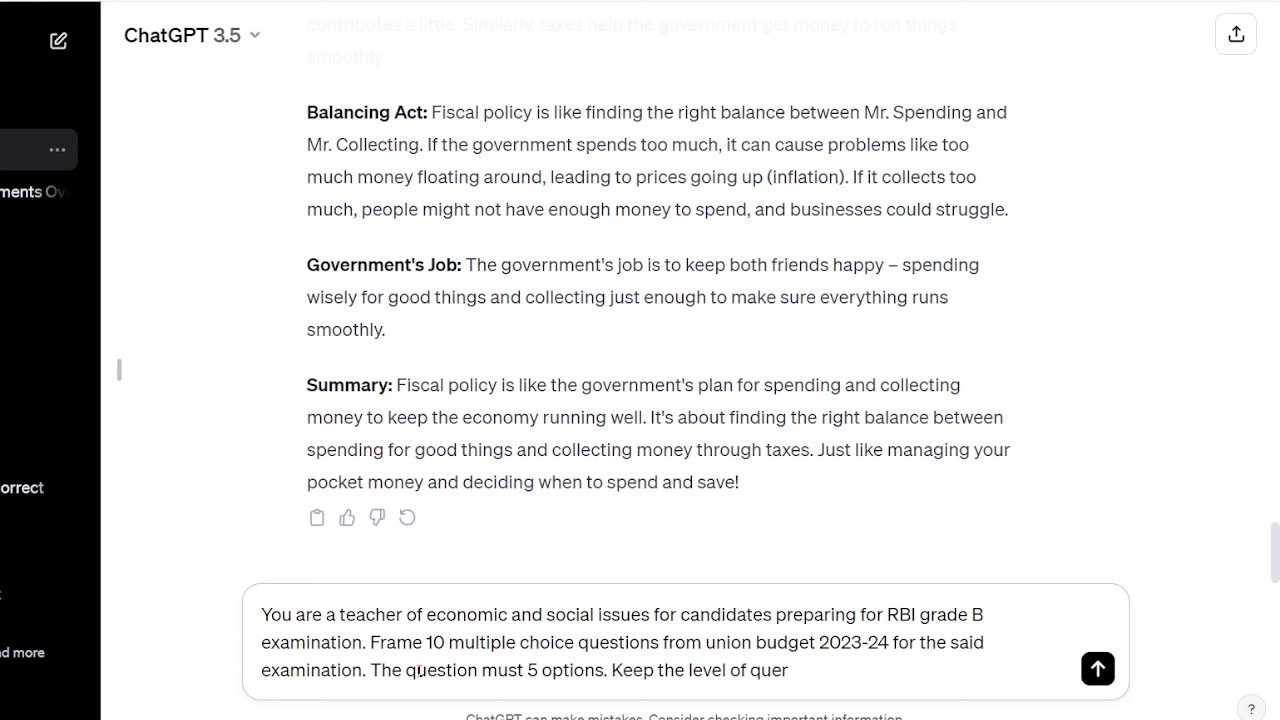
type("stinos difficult.")
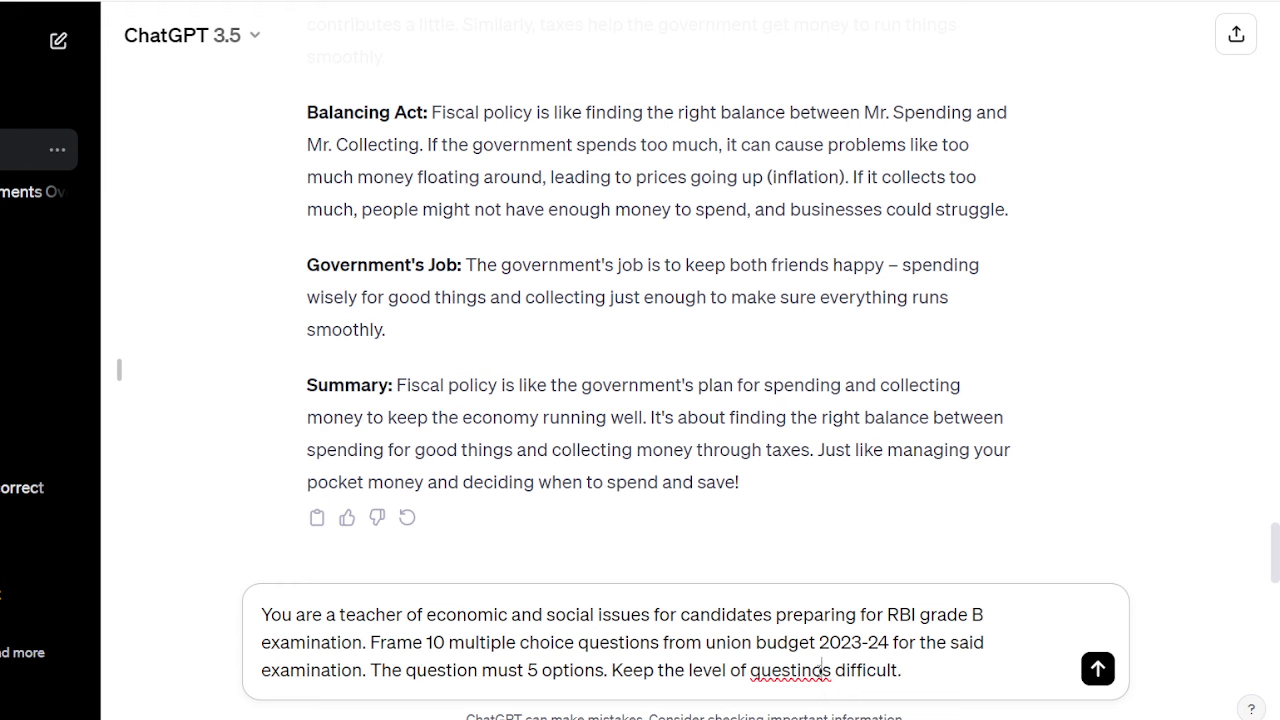
- Correct the misspelled ending of "questions" in the difficulty sentence and submit the prompt
left_click(822, 665)
key("BackSpace")
key("BackSpace")
type("on")
key("Return")
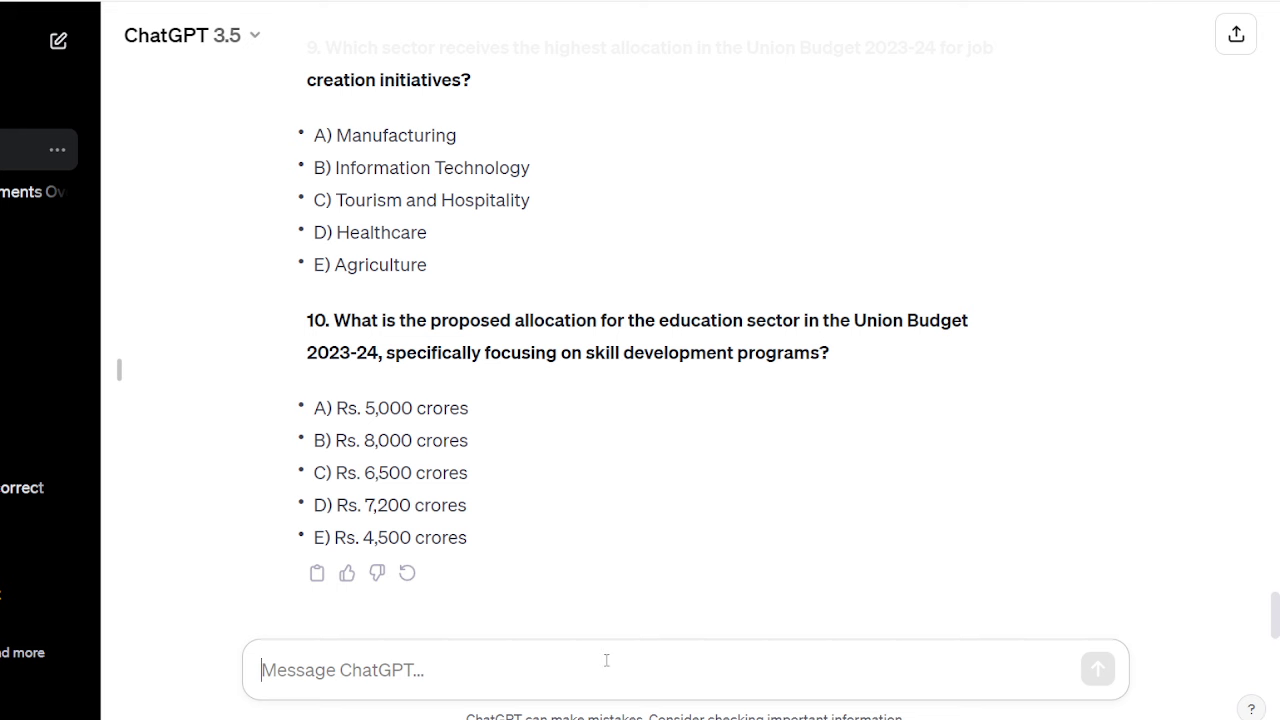
- Write a follow-up message asking "Also provide the explanation to each question"
scroll(528, 520, "up", 3)
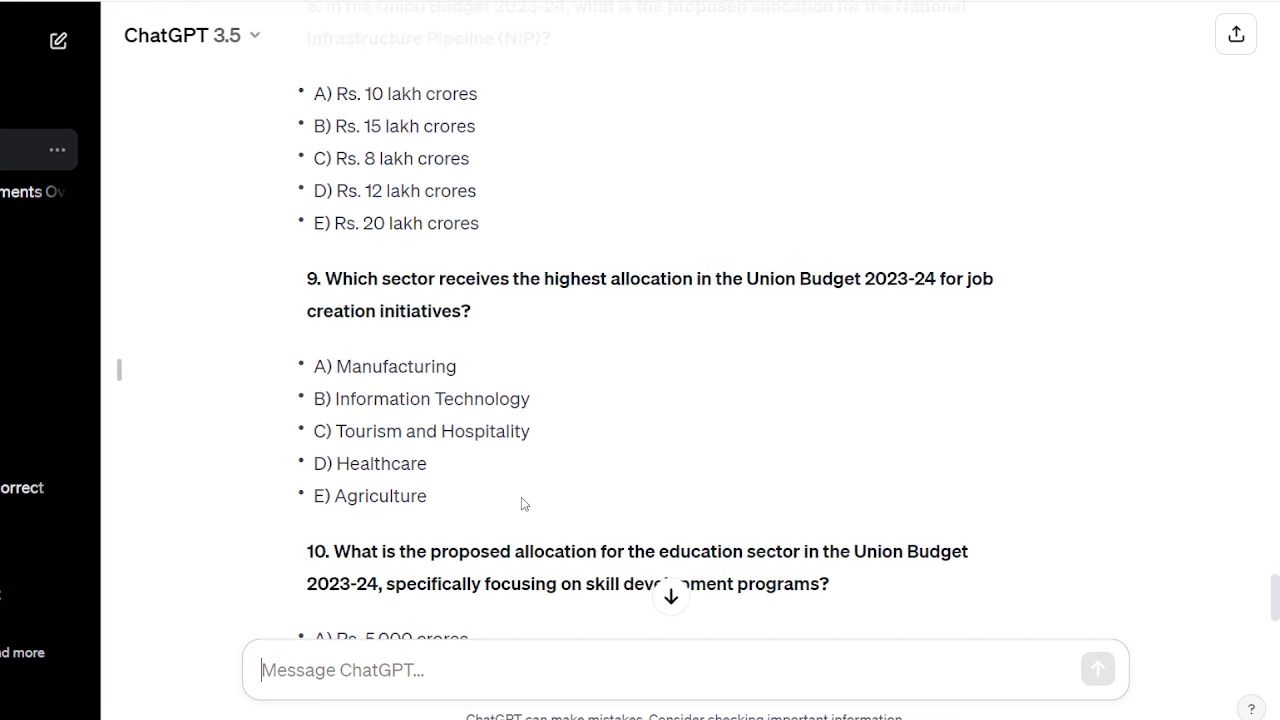
scroll(521, 503, "down", 3)
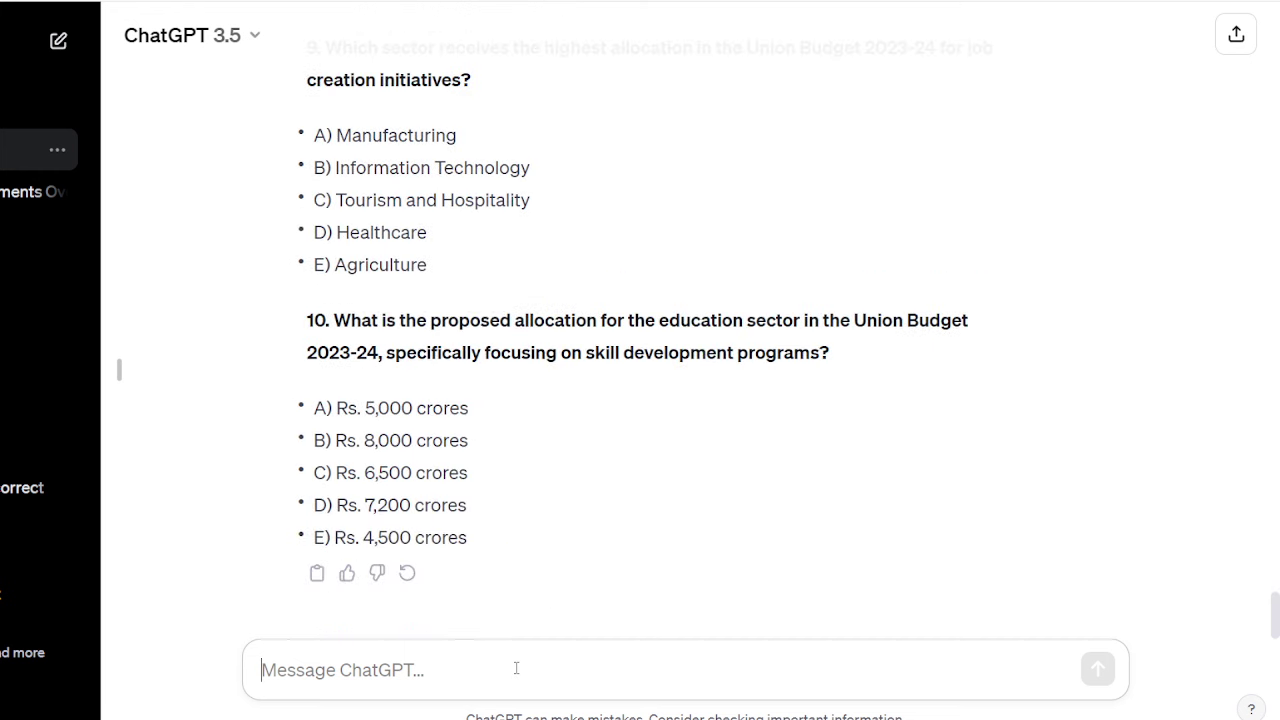
type("Also ")
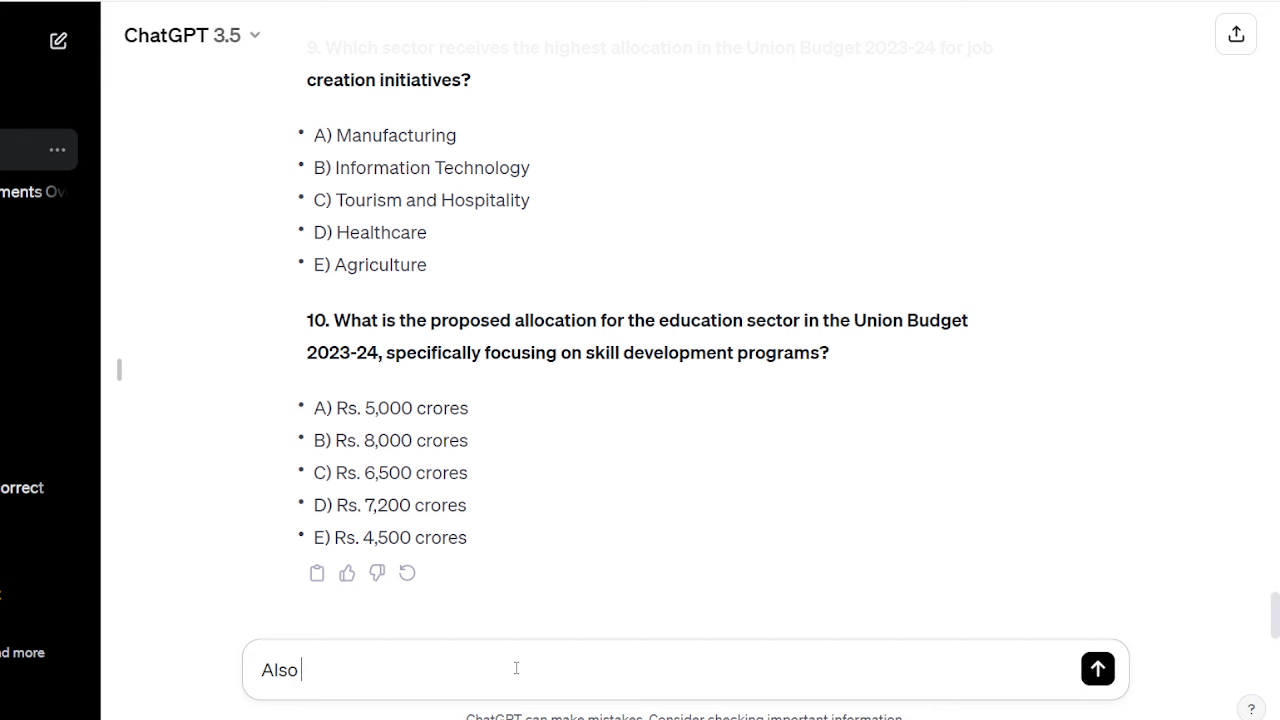
type("provdi")
key("BackSpace")
key("BackSpace")
type("ide the ")
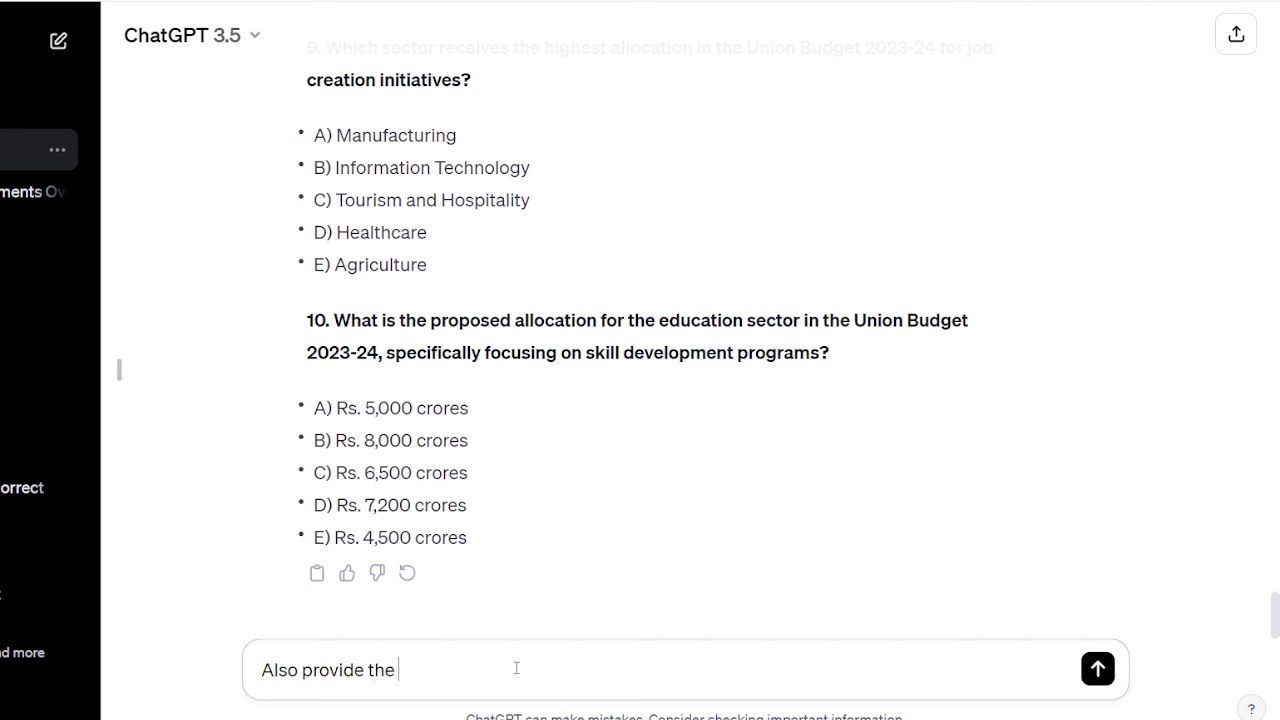
type("exaplanation")
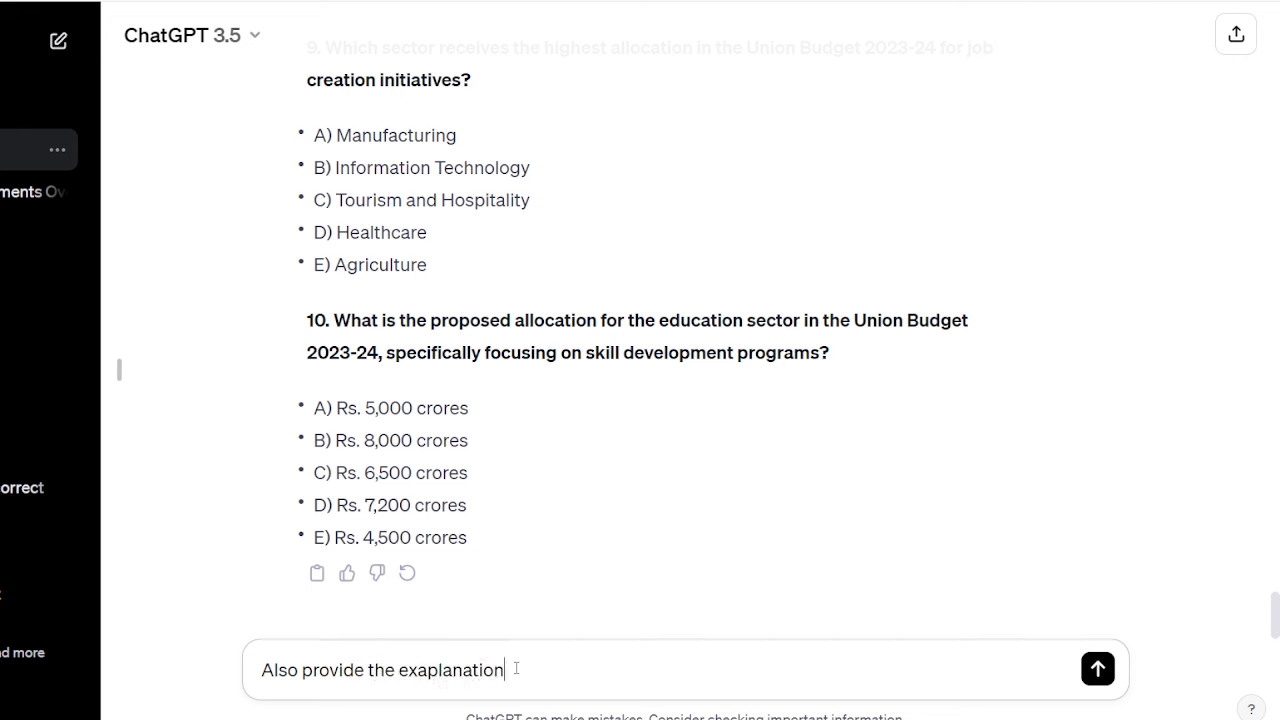
type(" to each question")
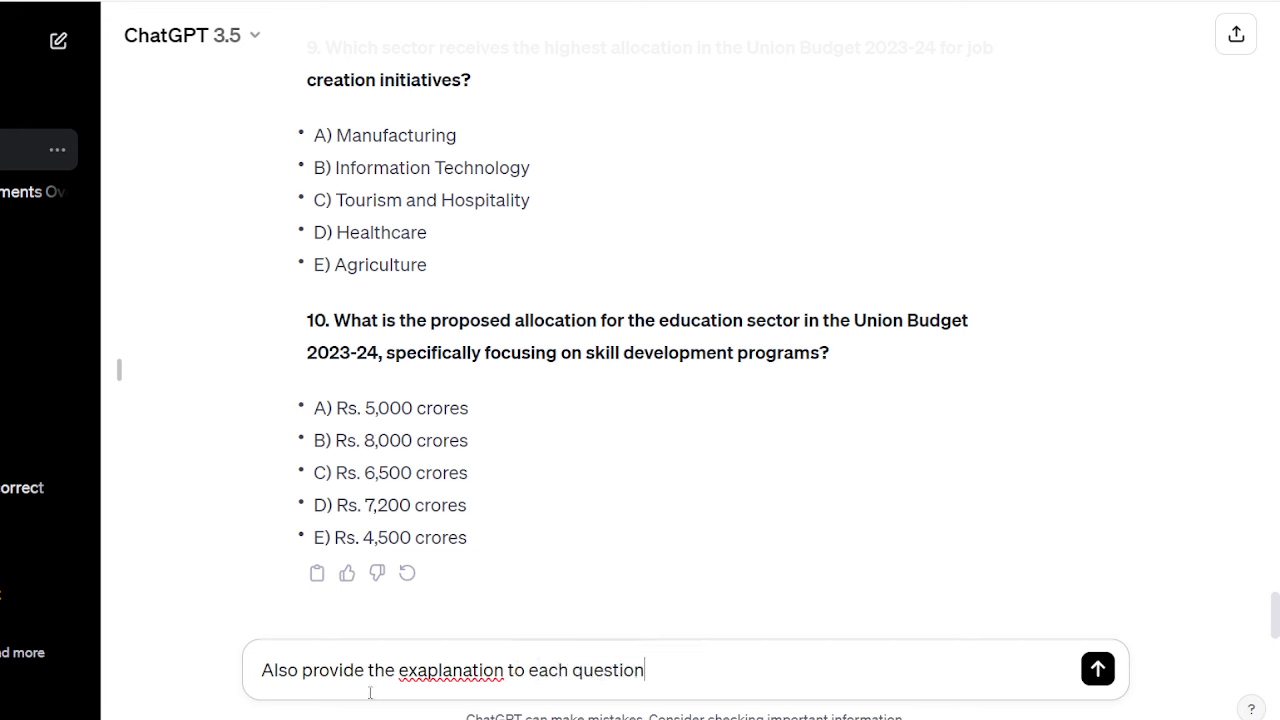
- Correct the spelling of "explanation" in the follow-up message and send it
left_click(428, 668)
key("BackSpace")
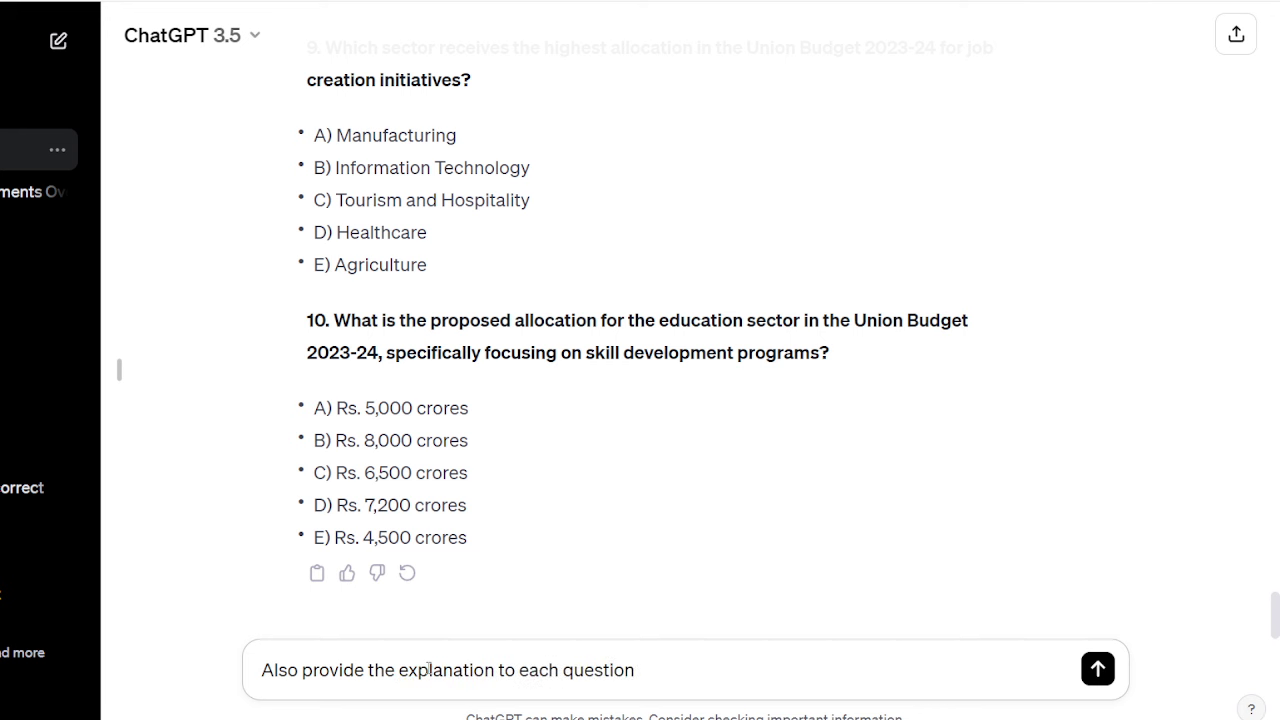
left_click(696, 672)
key("Return")
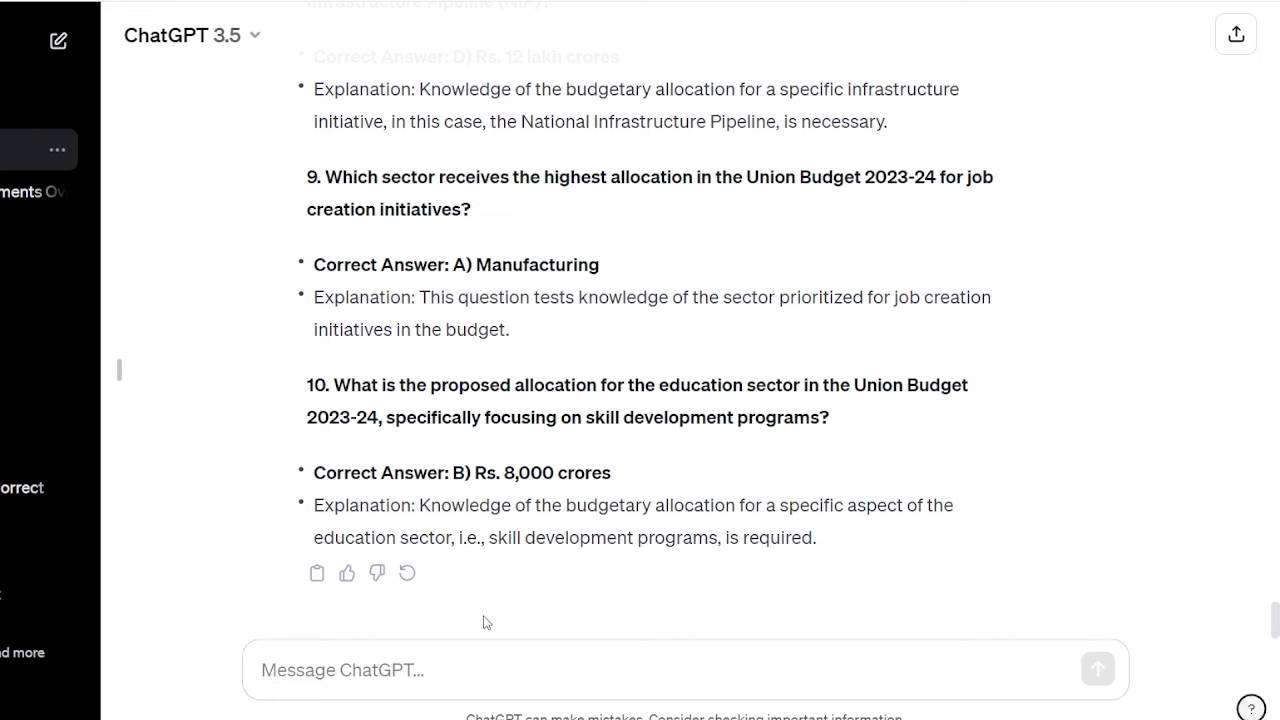
- Begin a new prompt with "You are a mentor of candidates preparing for RBI Grade B examination"
left_click(454, 676)
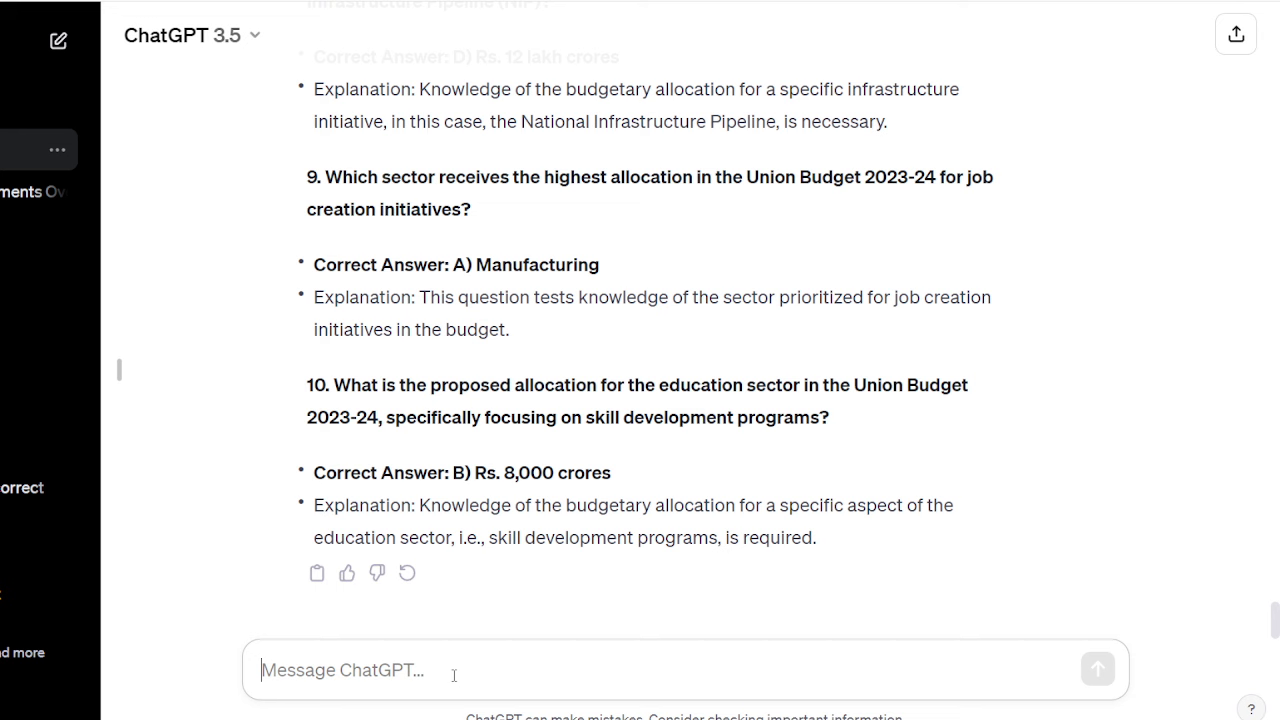
type("You area")
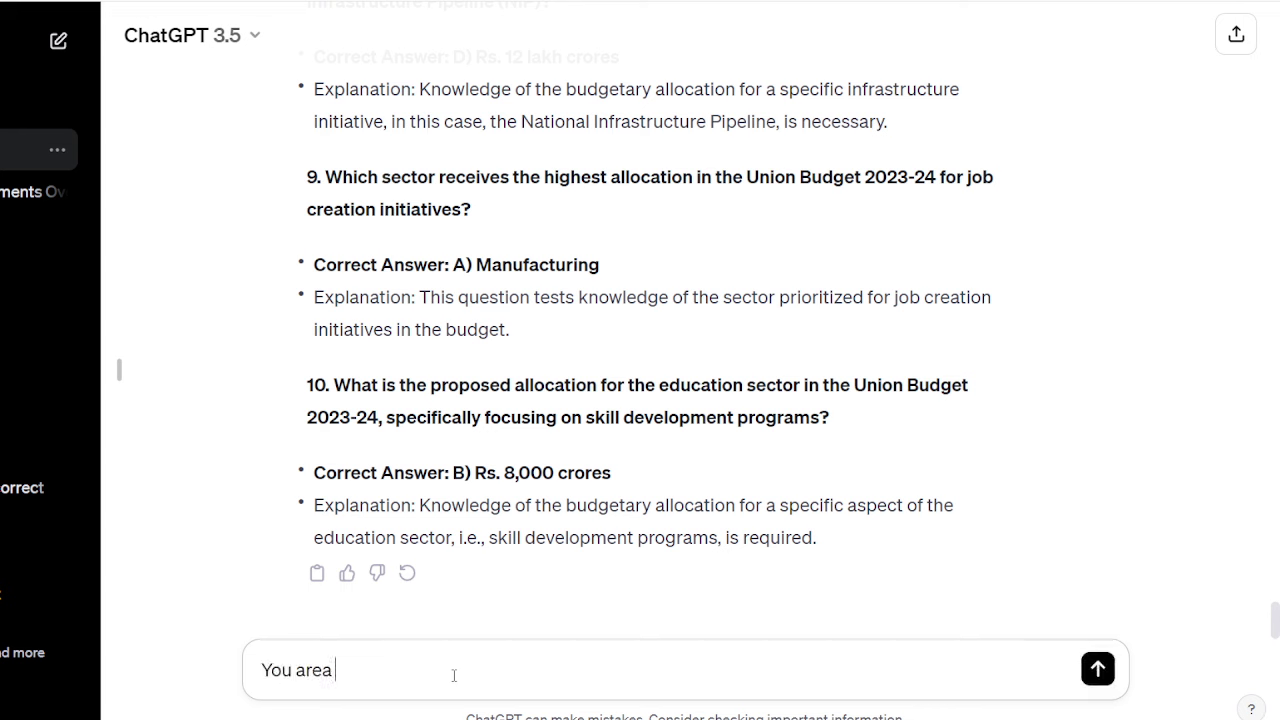
key("BackSpace")
type("am")
key("BackSpace")
type("mentor of")
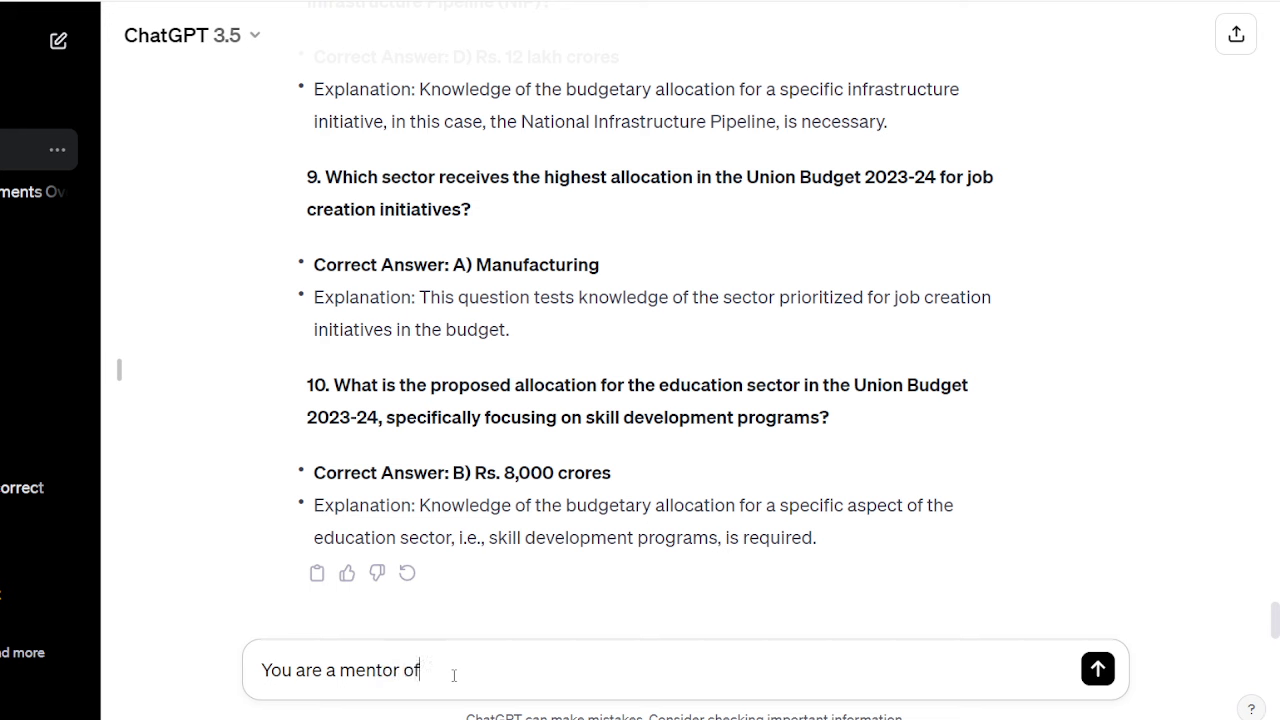
type(" candidates preparing")
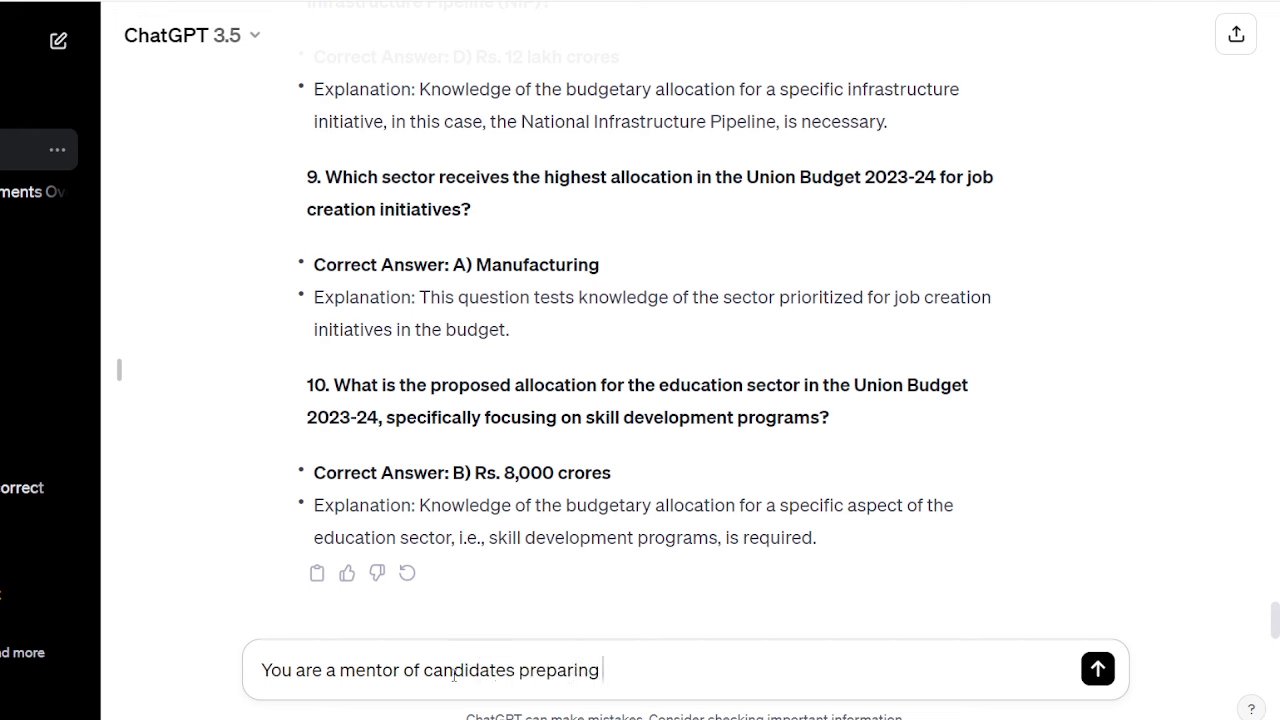
type(" for RBI Gra")
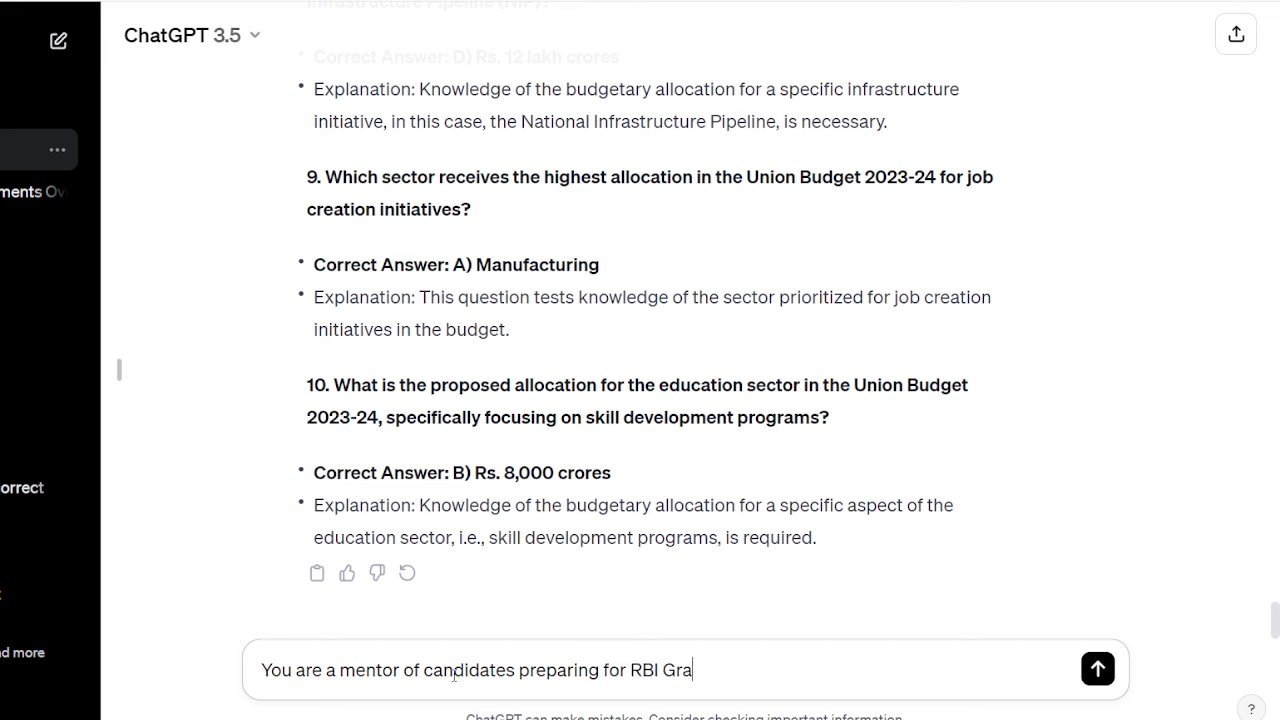
type("de B examinati")
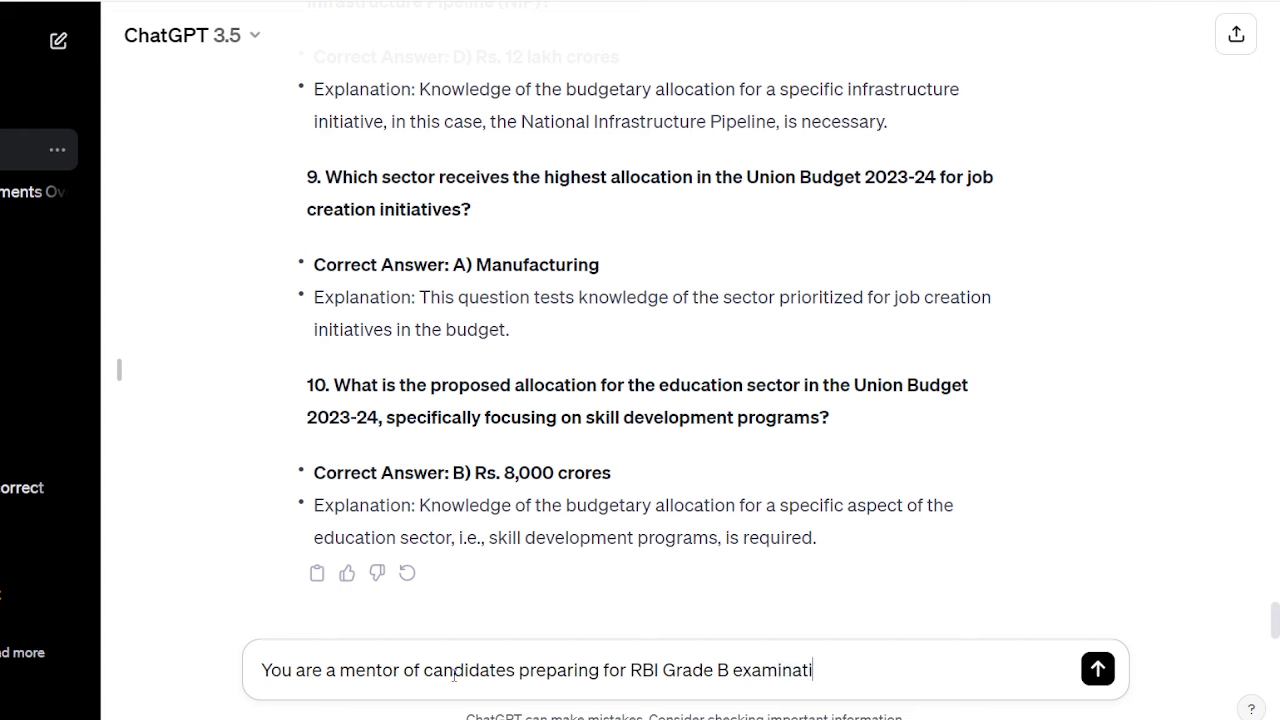
- Add the request "Suggest some essay topics that might be asked in" as the prompt's second sentence
type("on. Suggest some essaty")
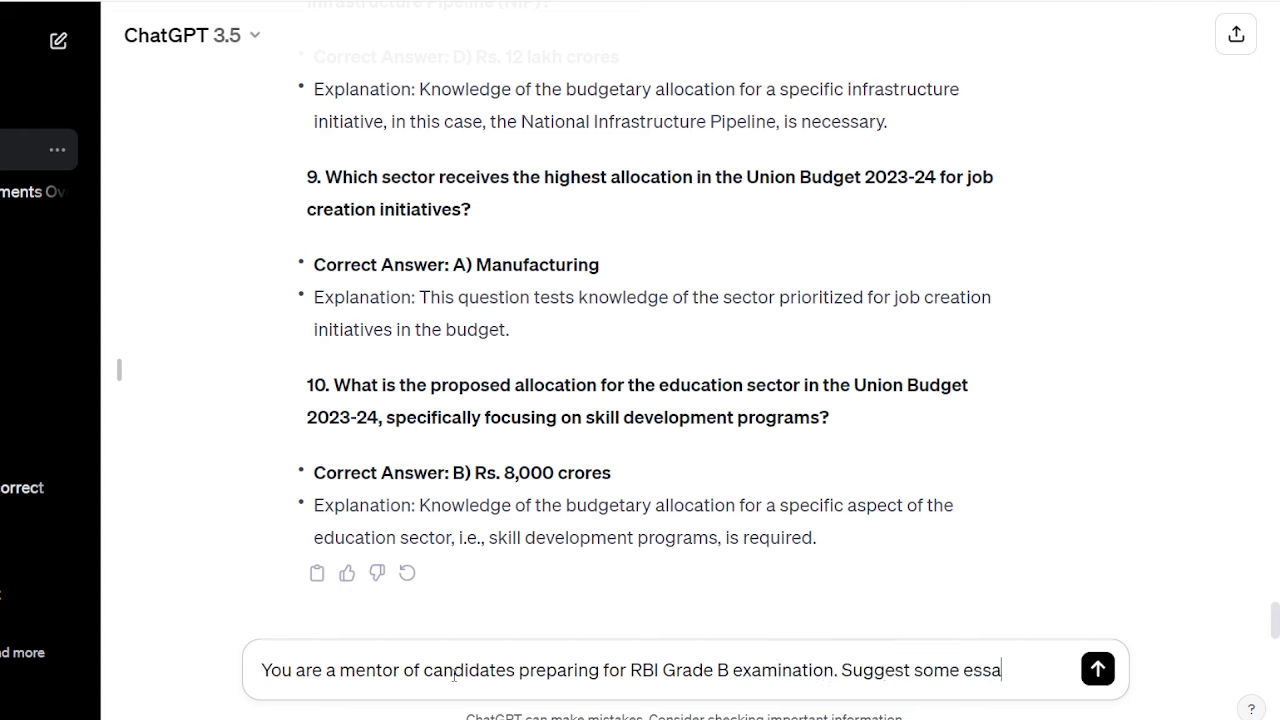
key("BackSpace")
left_click(991, 677)
key("BackSpace")
key("BackSpace")
type("y topics that")
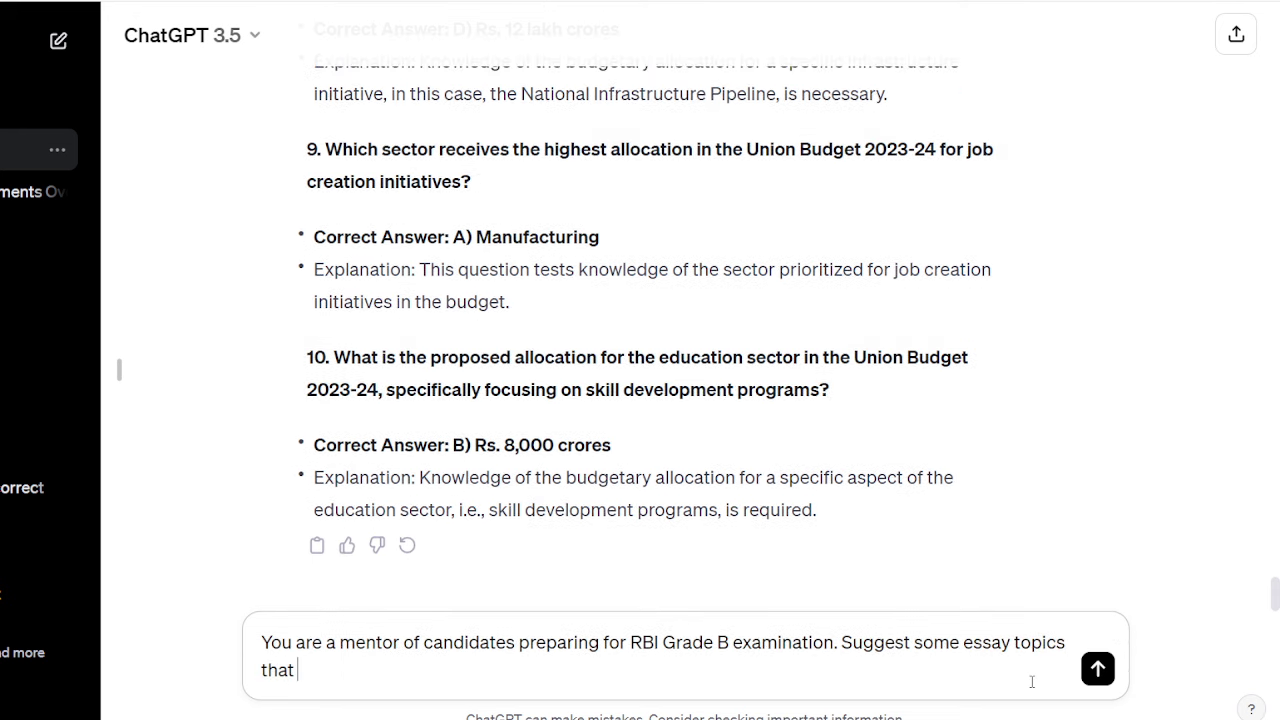
type(" might be as")
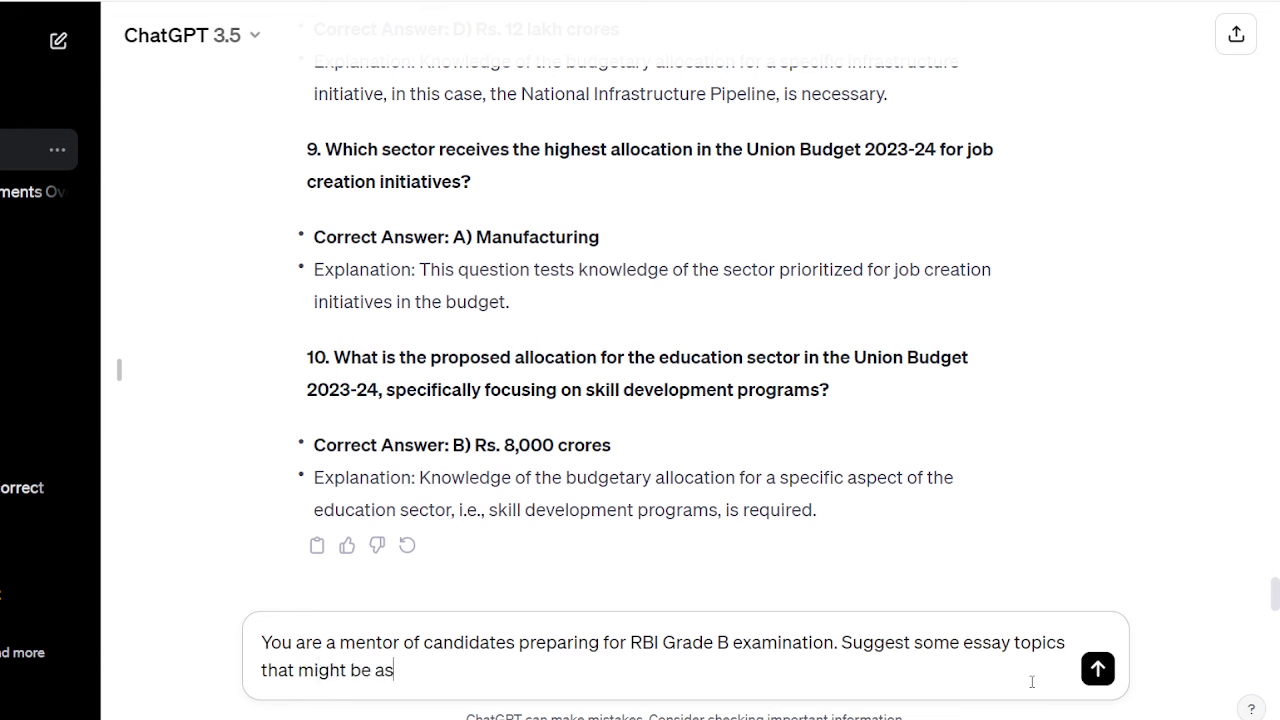
type("ked in ebrig")
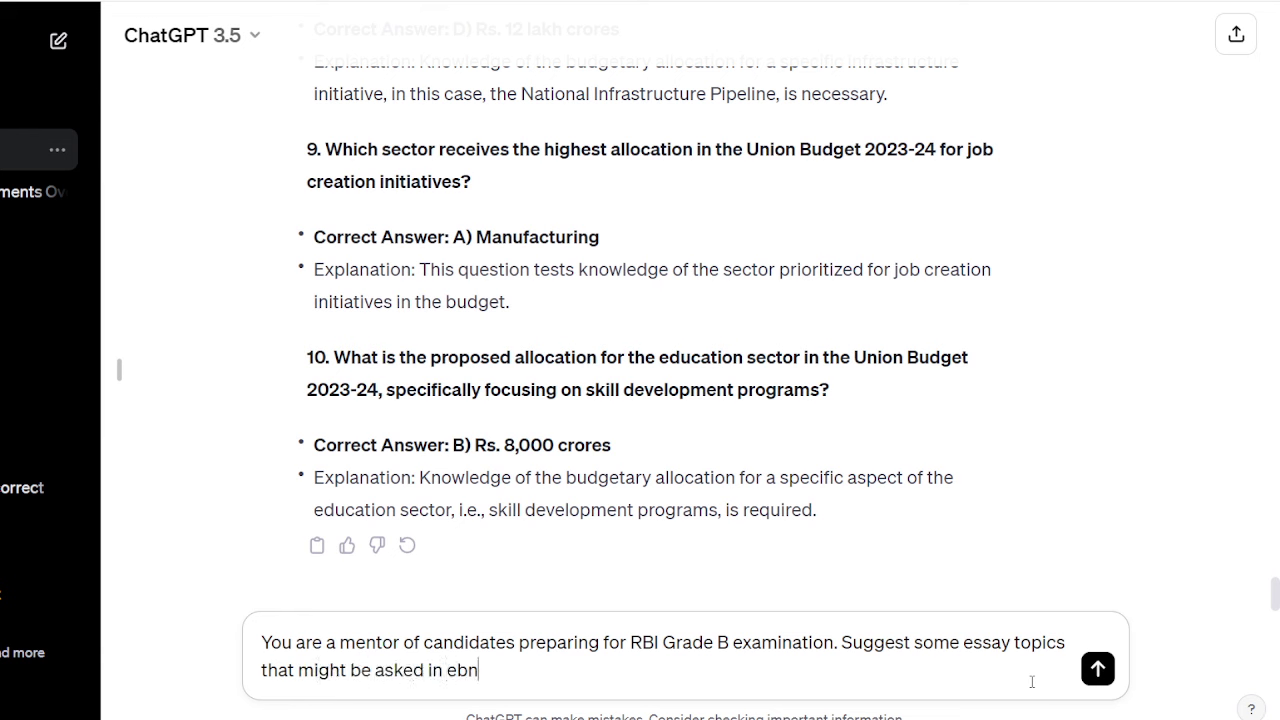
- Continue the essay topics request with "English descriptive paper of", correcting the misspelled words
key("BackSpace")
key("BackSpace")
key("BackSpace")
key("BackSpace")
key("BackSpace")
type("English")
type("scriptiove")
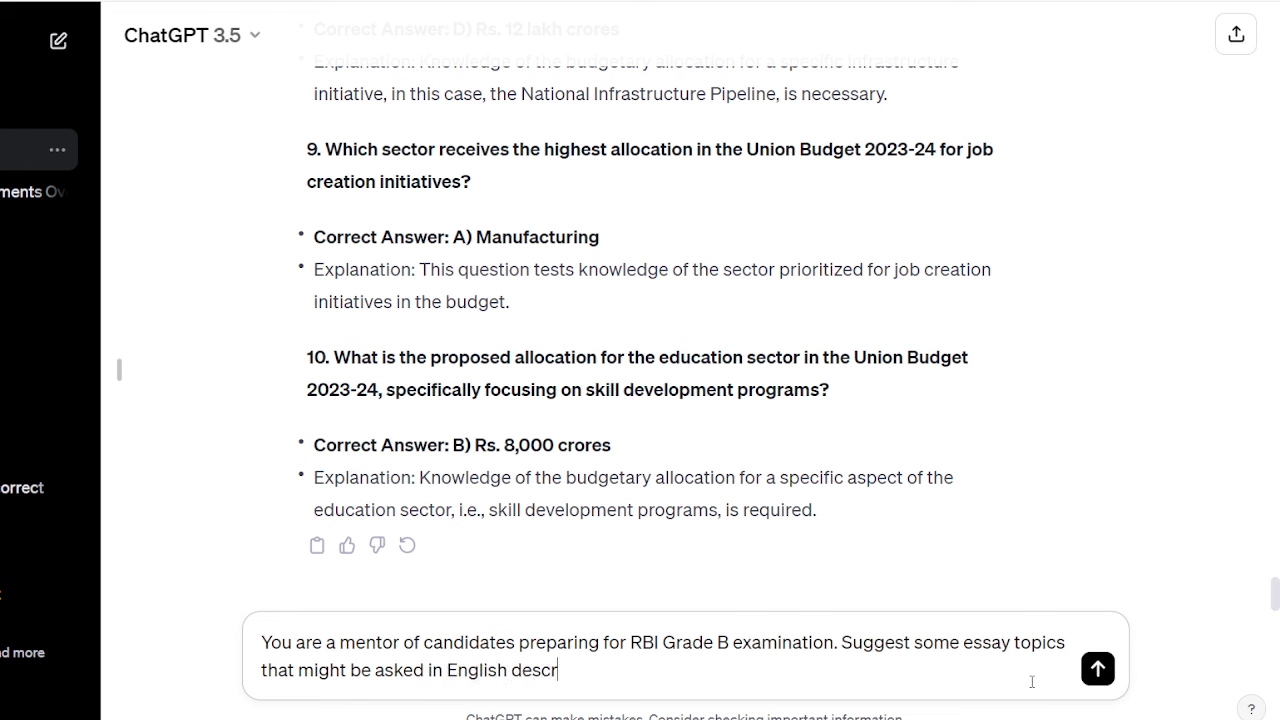
key("BackSpace")
key("BackSpace")
key("BackSpace")
key("BackSpace")
key("BackSpace")
type("ive")
type("paper of")
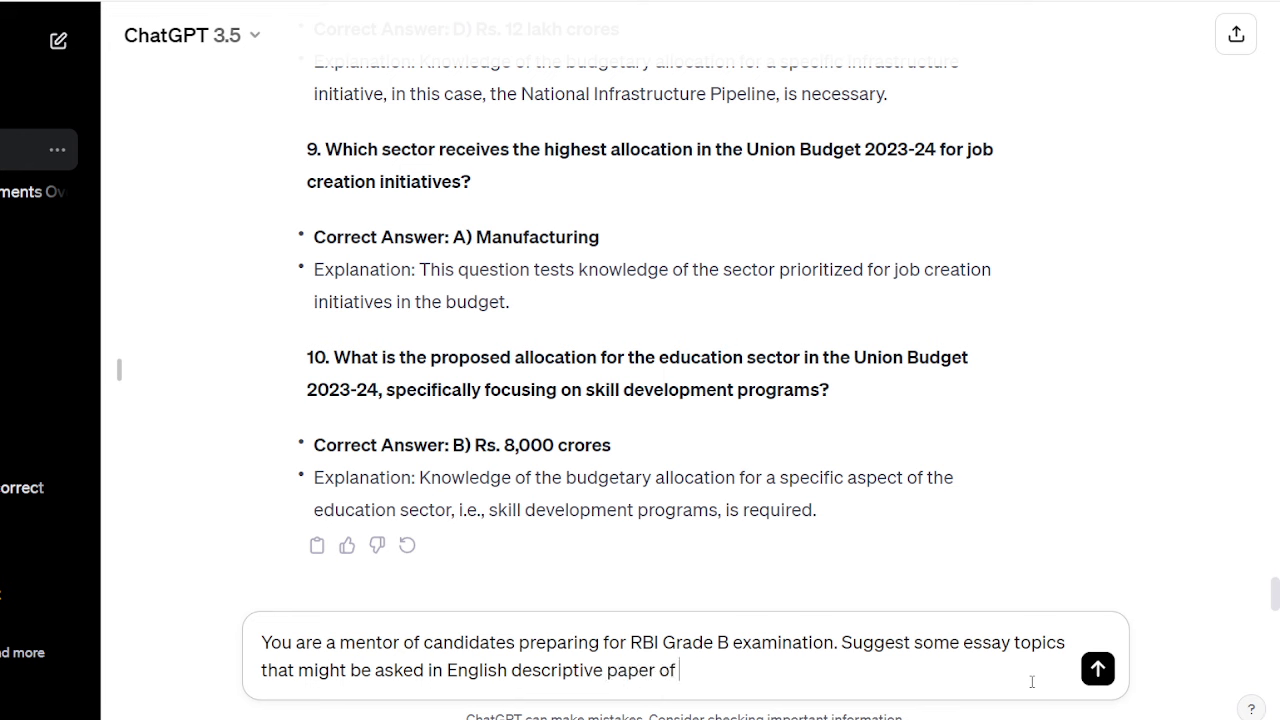
- Complete the essay topics request with "RBI Grade B 2024." and submit the prompt
type(" RBI Grade B 2024")
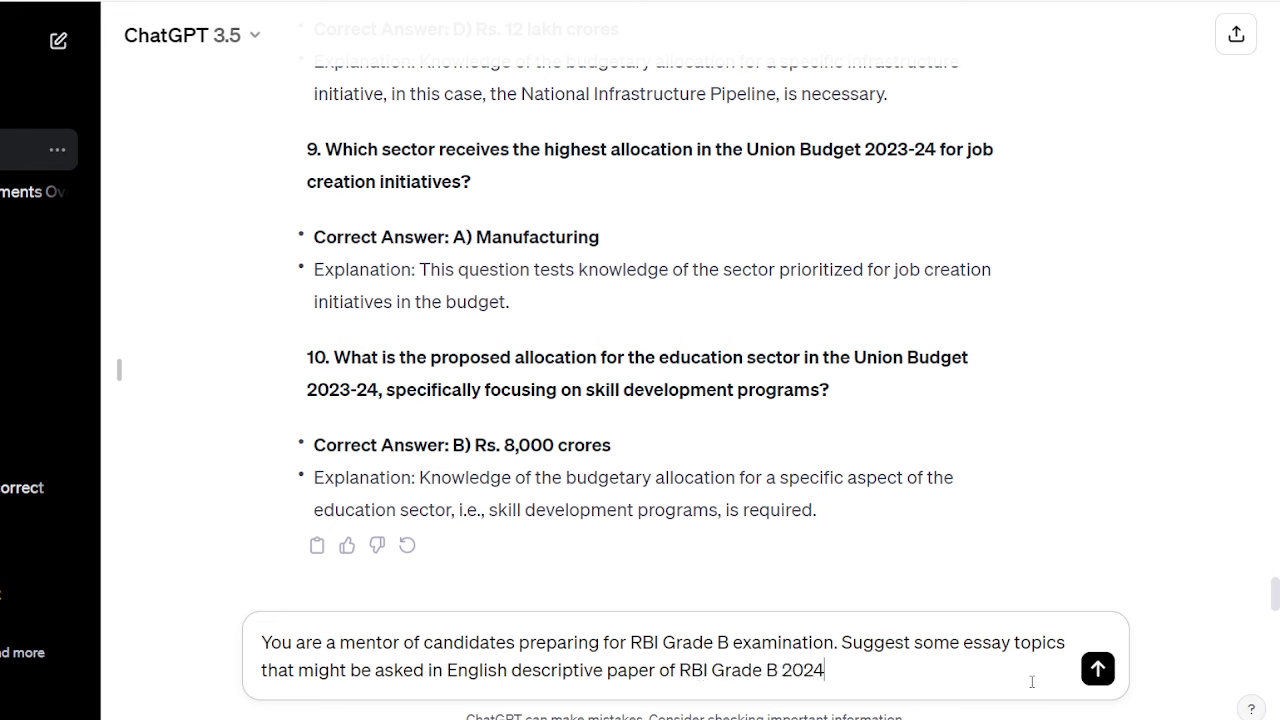
type(".")
key("Return")
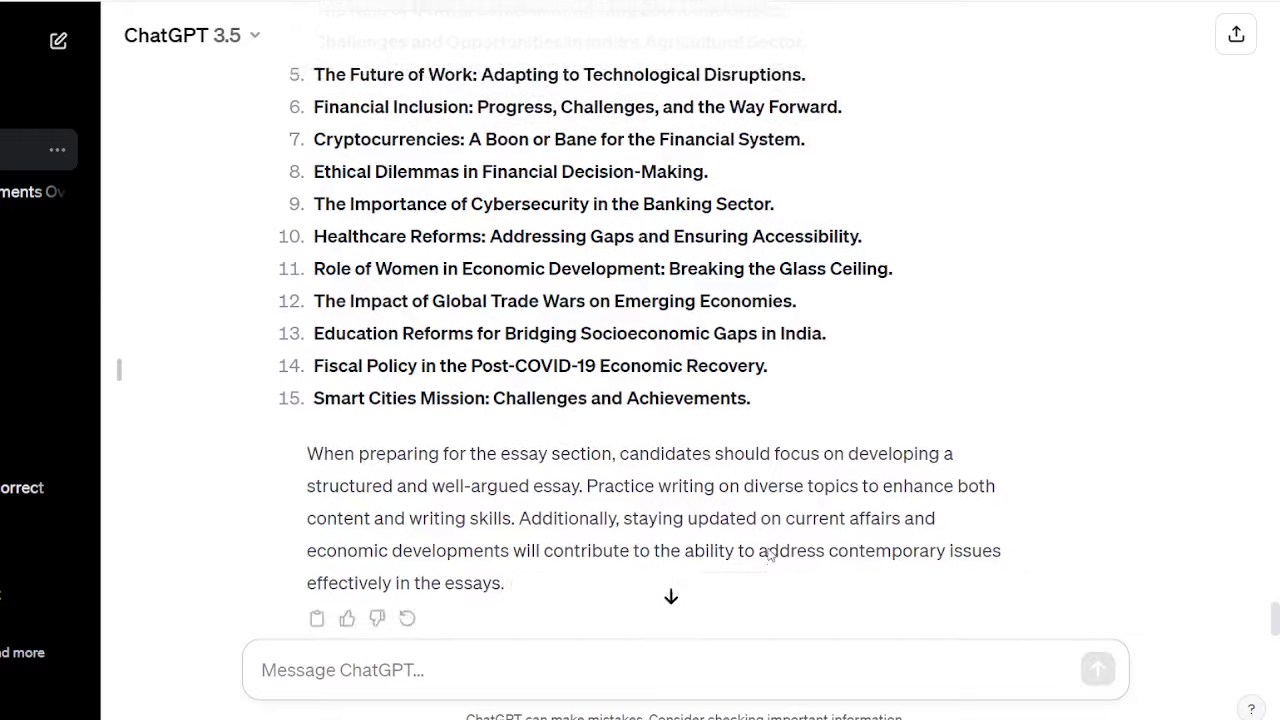
- Review the suggested RBI Grade B 2024 essay topics and the closing preparation advice
scroll(769, 553, "up", 2)
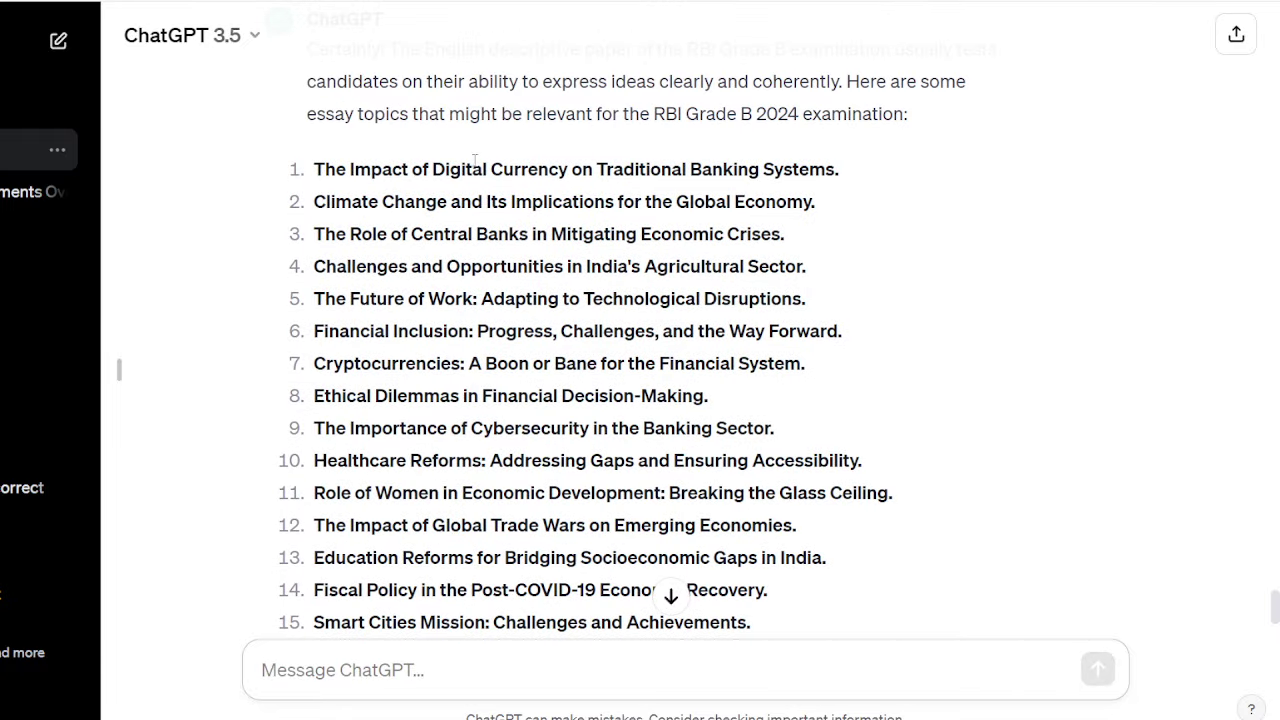
left_click_drag(392, 169, 858, 162)
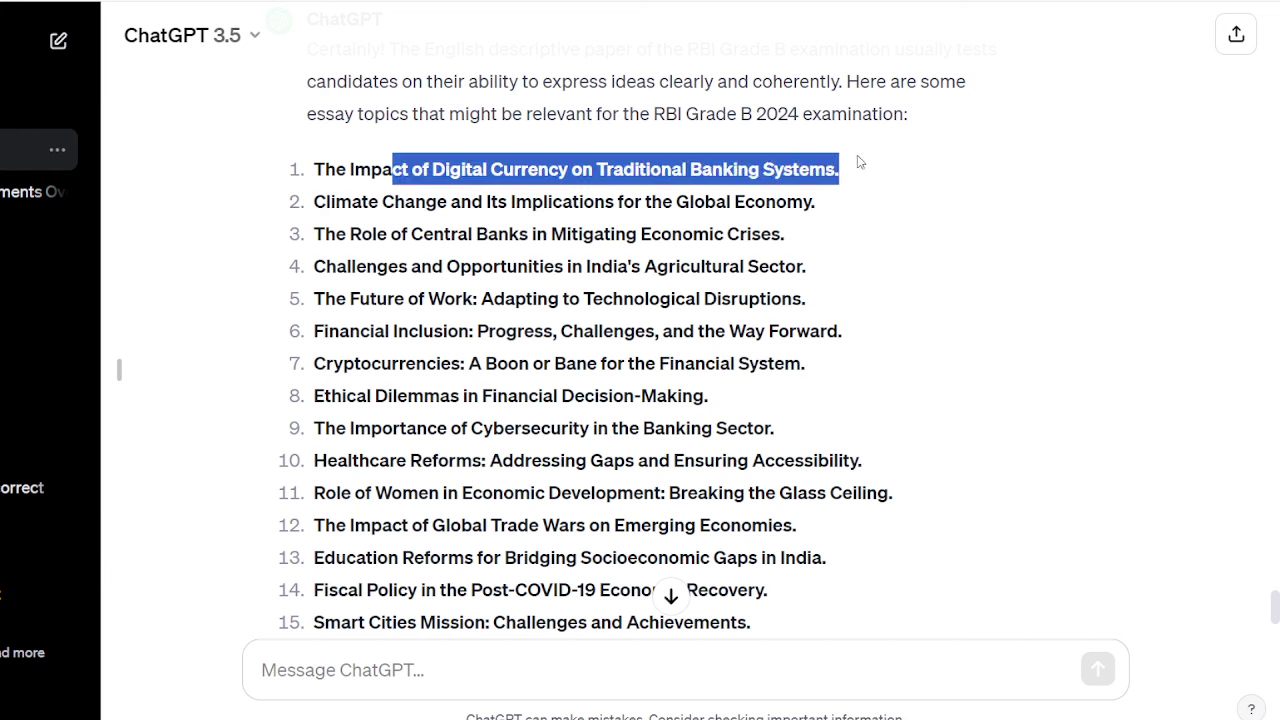
left_click_drag(426, 201, 672, 201)
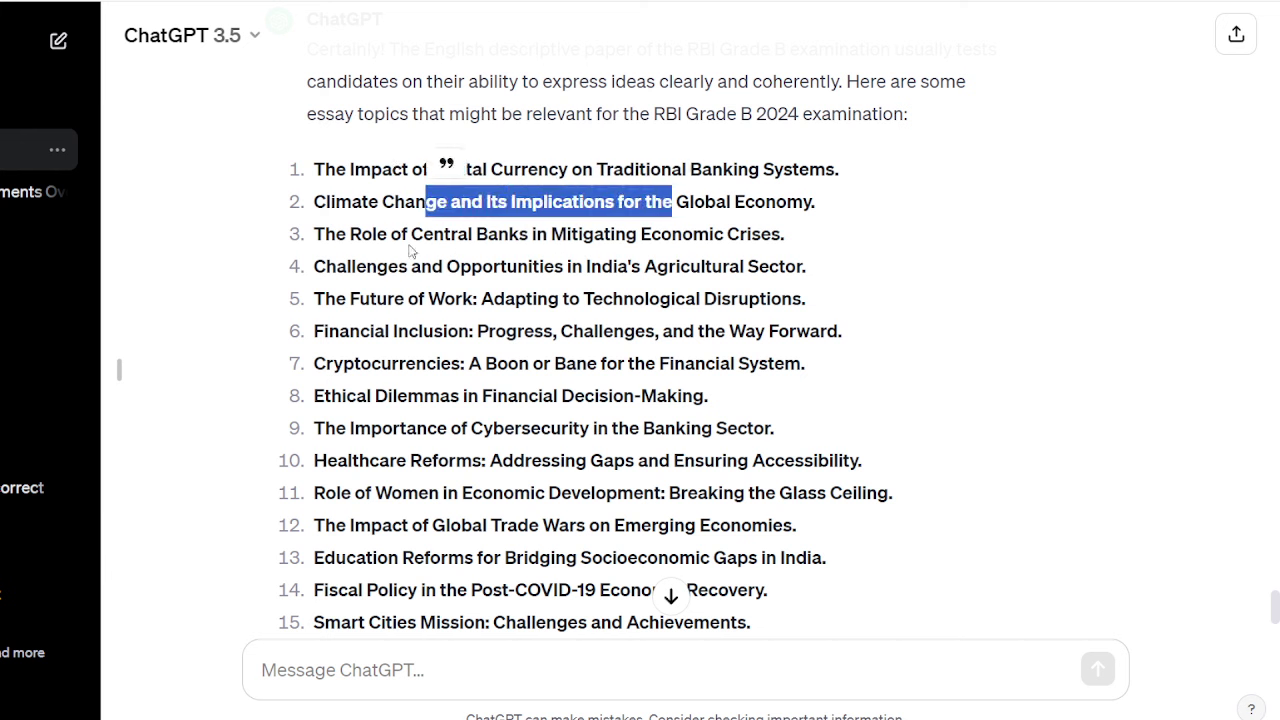
left_click_drag(409, 234, 672, 234)
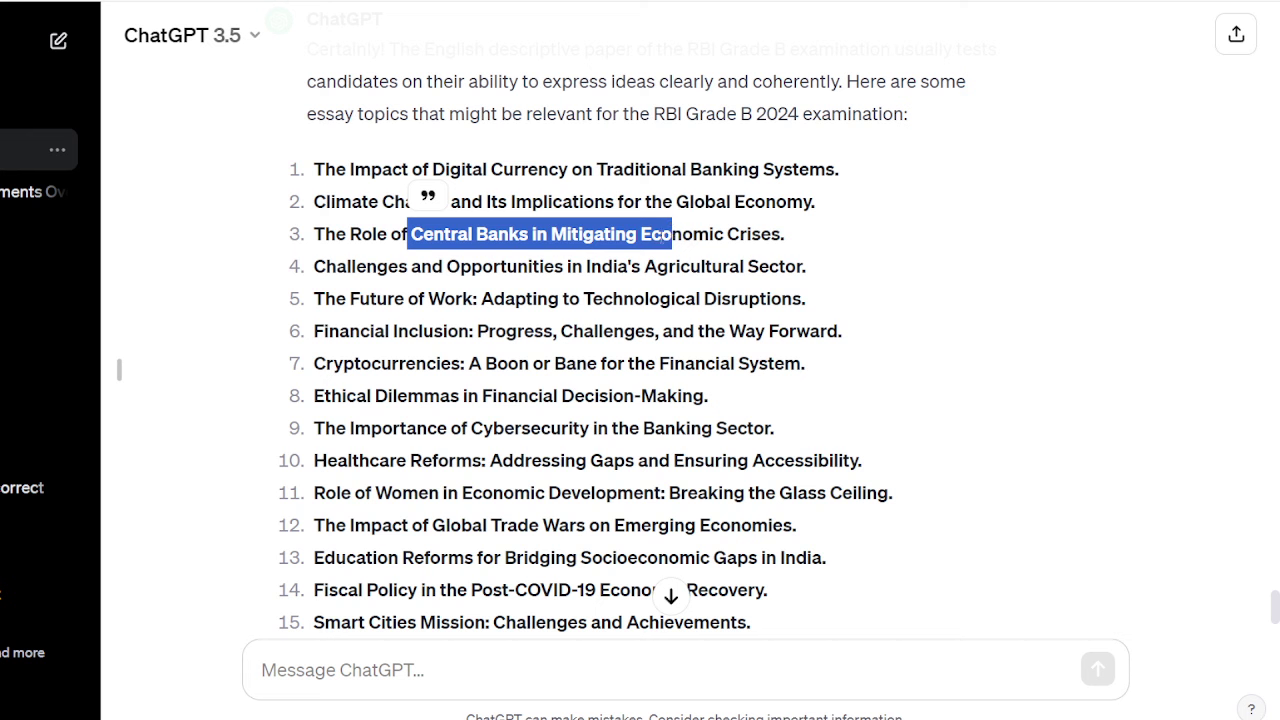
left_click_drag(409, 266, 745, 266)
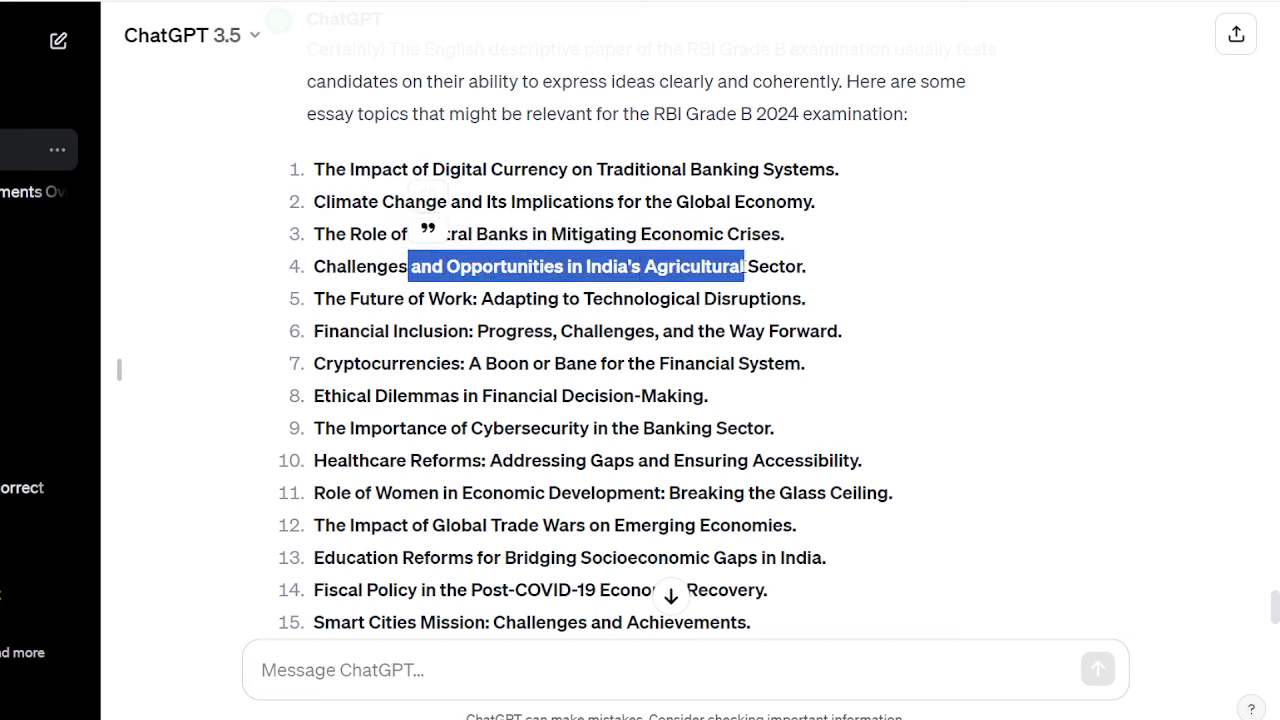
left_click_drag(408, 298, 634, 298)
scroll(693, 400, "down", 5)
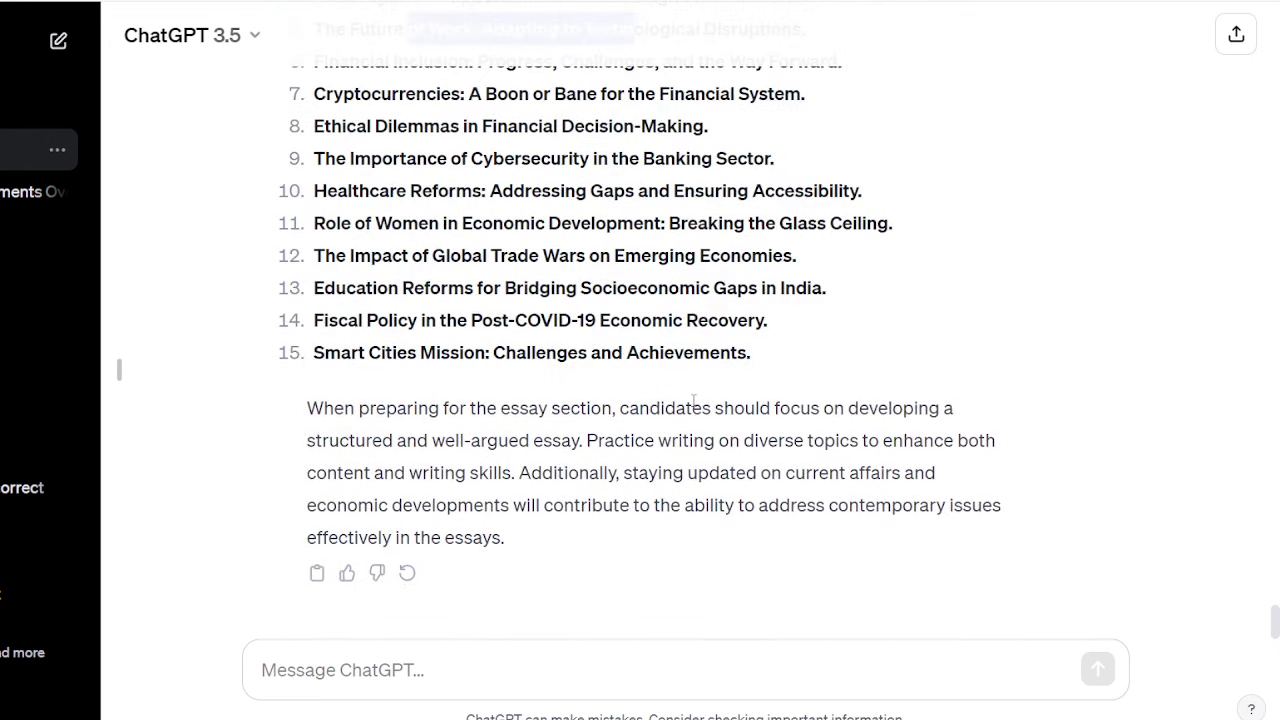
scroll(693, 400, "up", 5)
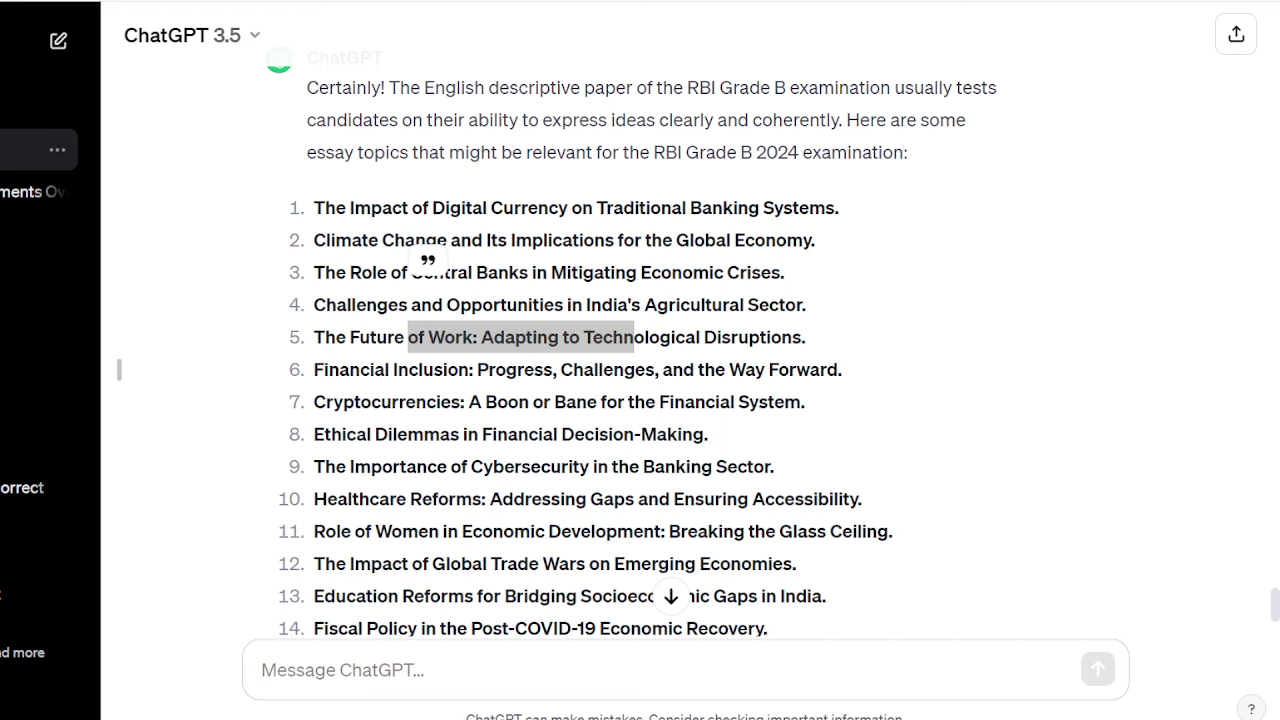
key("alt+Tab")
scroll(517, 540, "down", 3)
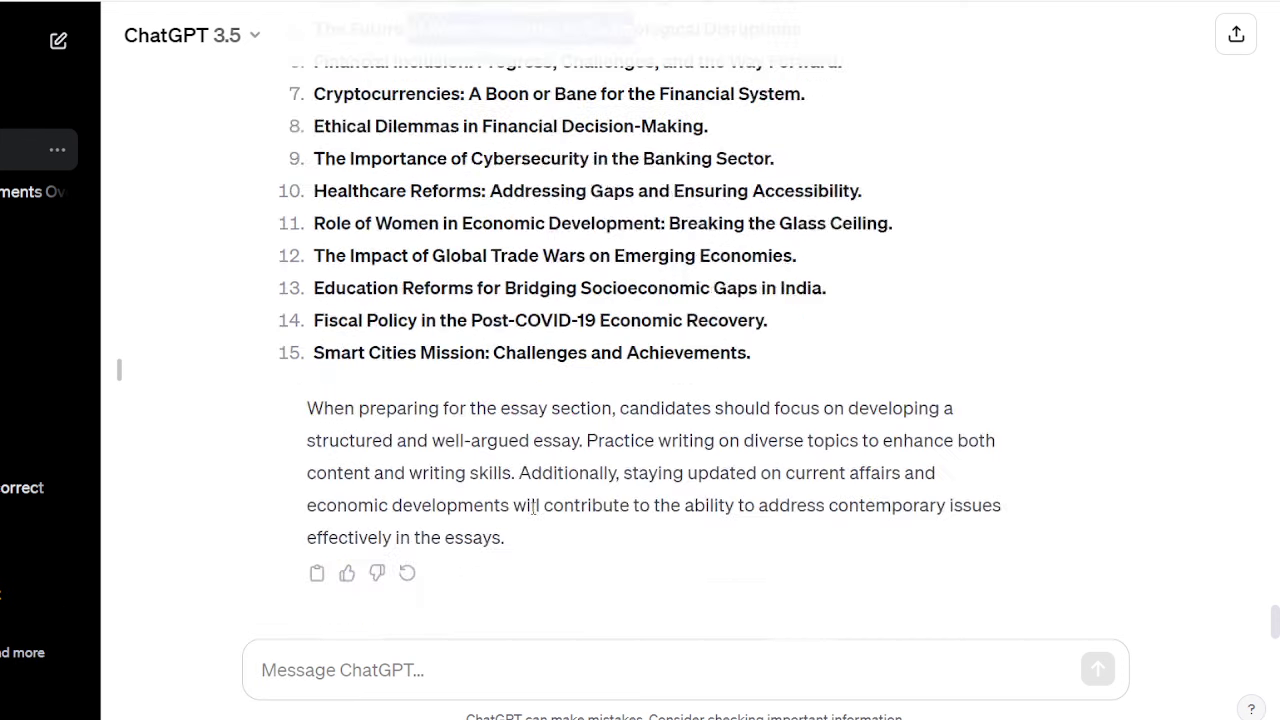
- Begin a new prompt with "You are a teacher of economic and social issues for"
left_click(457, 672)
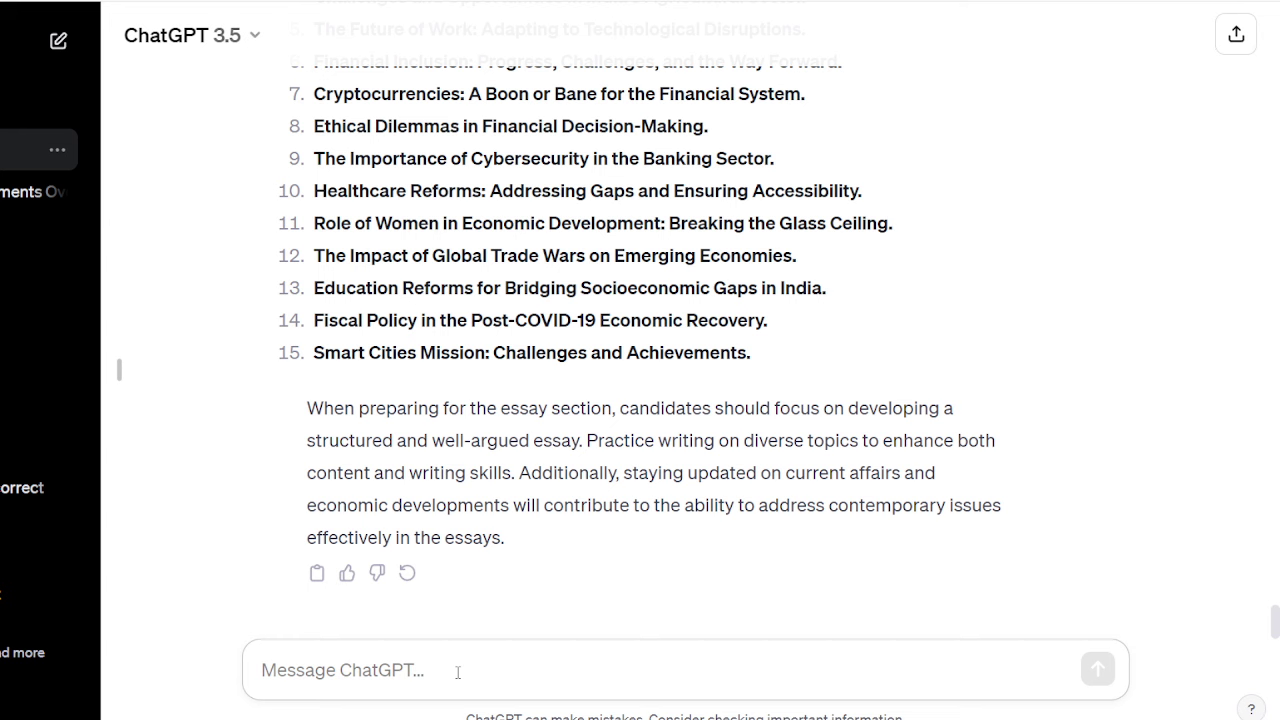
type("You are")
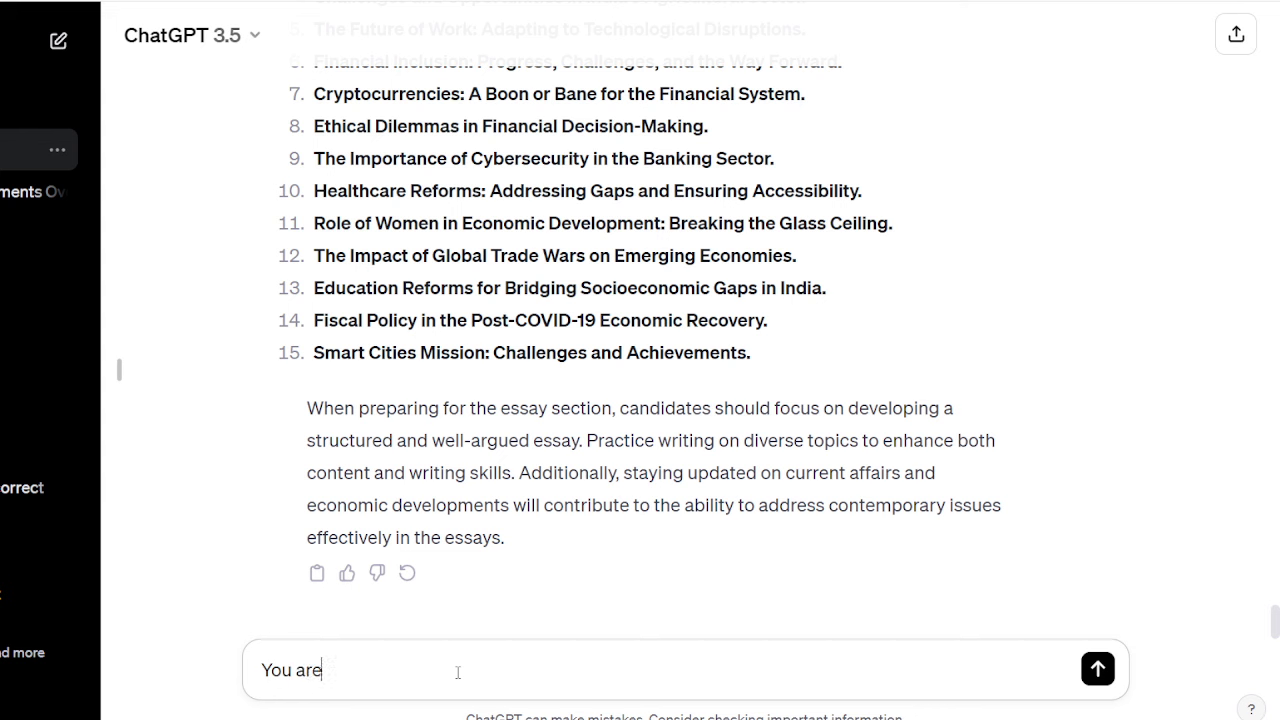
type(" a teacher of ercono")
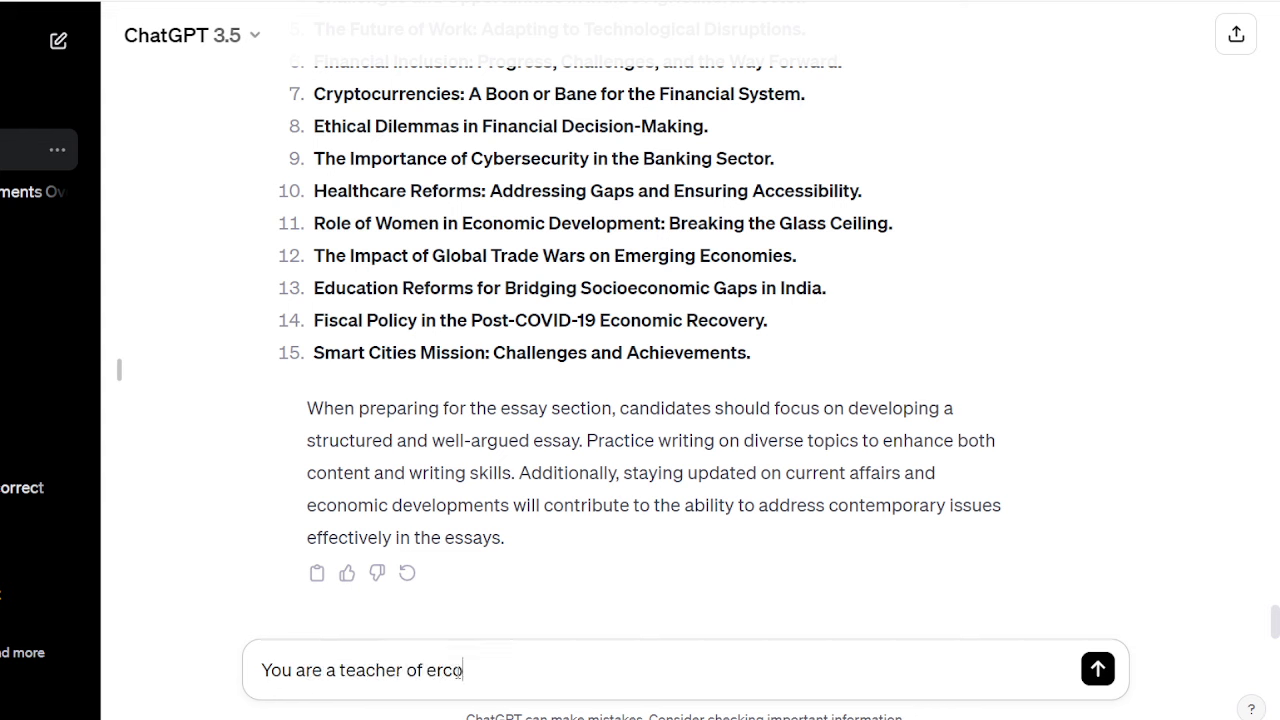
key("BackSpace")
key("BackSpace")
key("BackSpace")
key("BackSpace")
key("BackSpace")
type("conomic and soci")
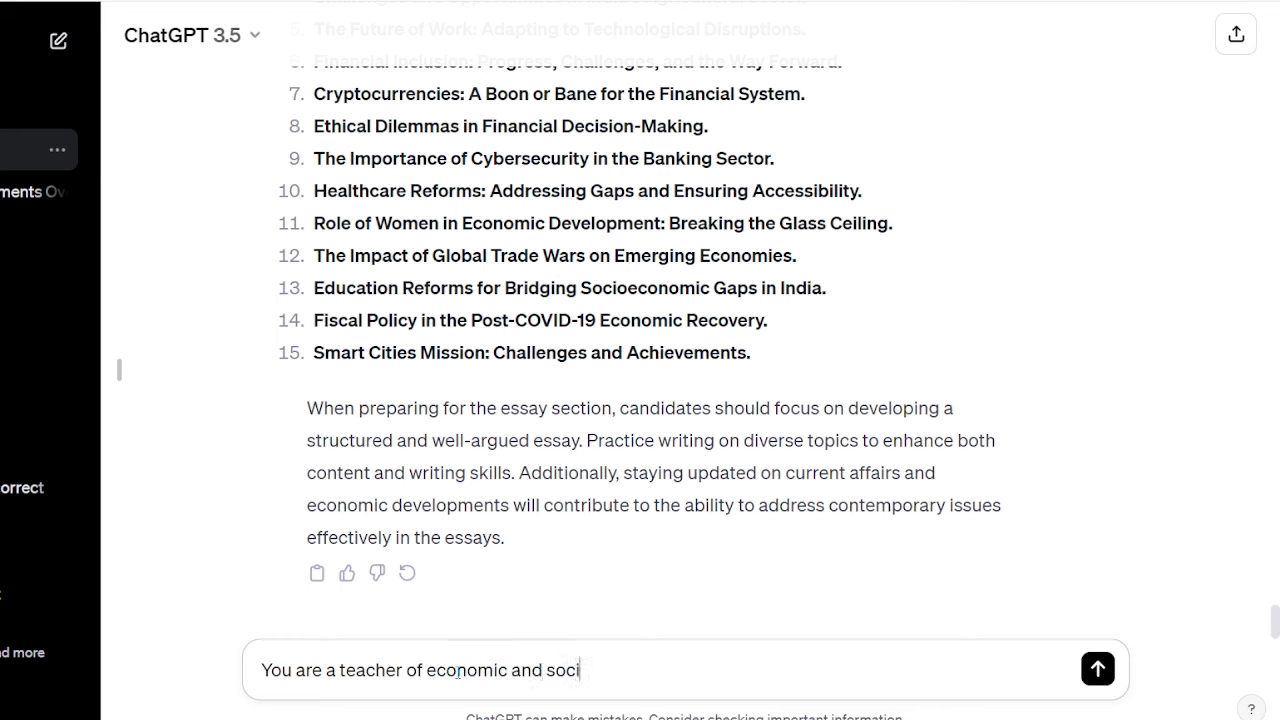
type("al issues for")
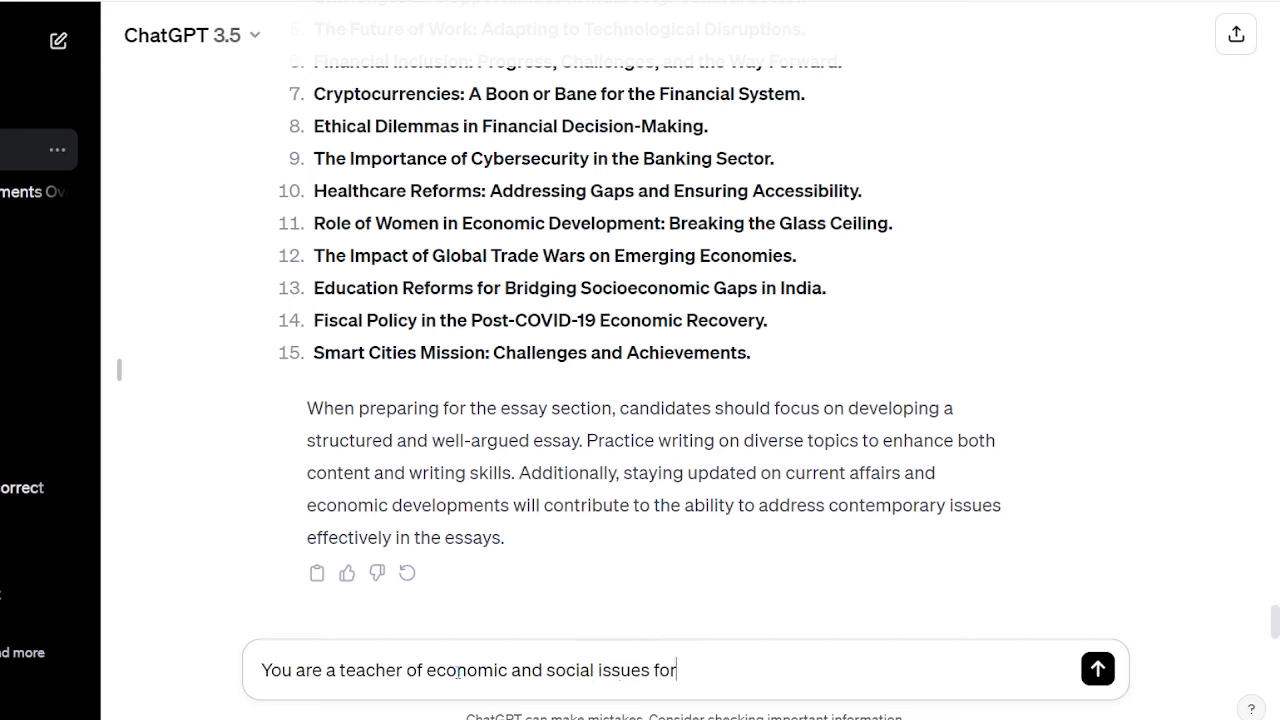
- Complete the prompt's first sentence with "candidates preparing for RBI Grade B examination.", correcting the misspelled words
type(" candidates ")
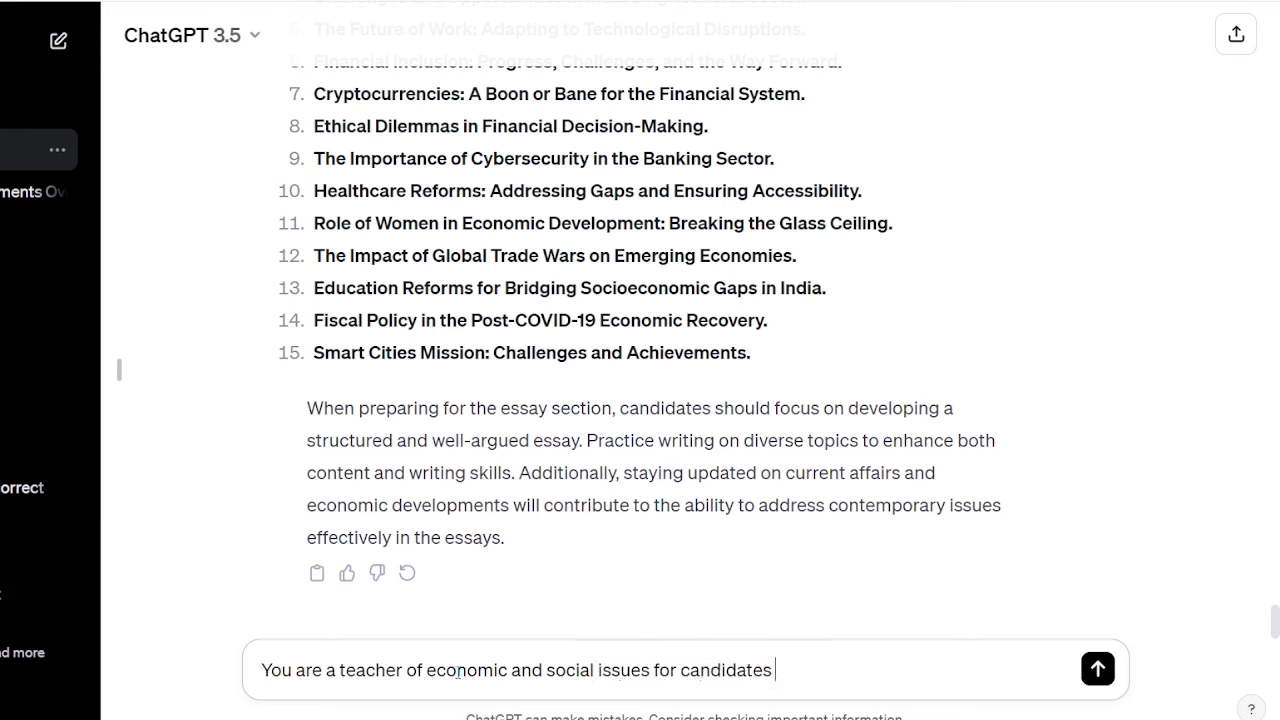
type("preparing fro")
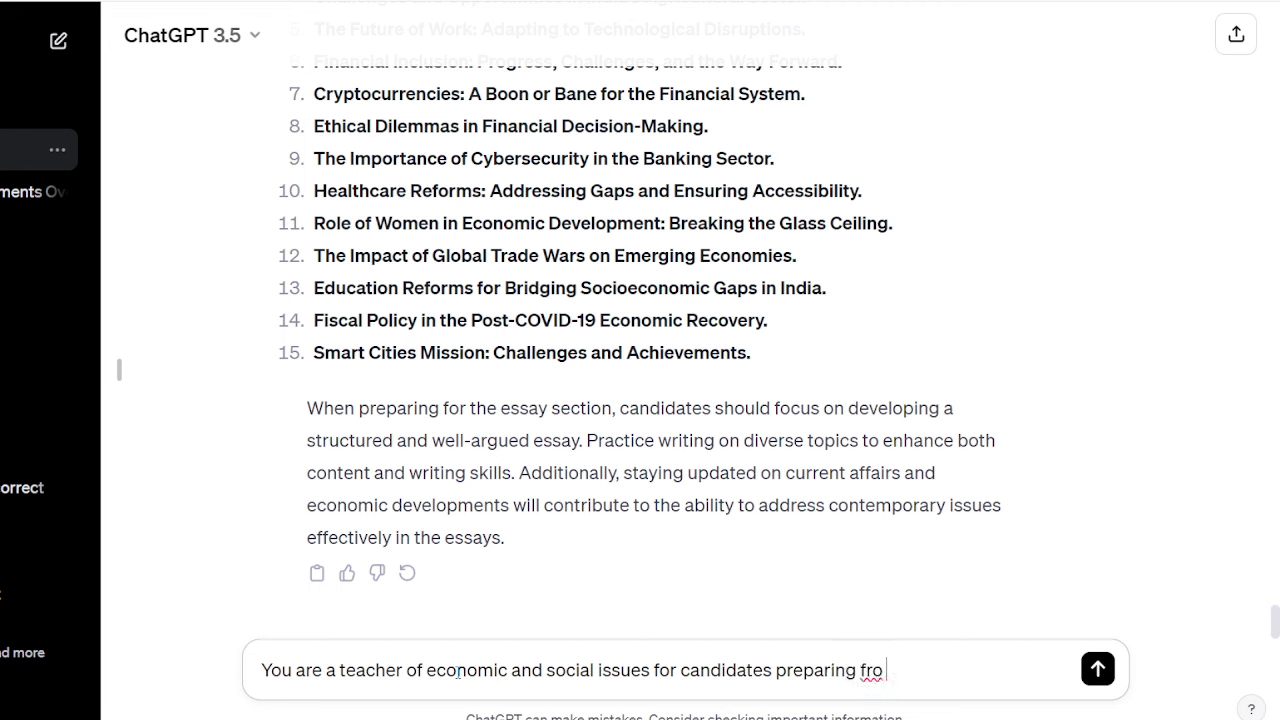
key("BackSpace")
key("BackSpace")
type("or RV")
key("BackSpace")
type("BI Grade B examinatuio")
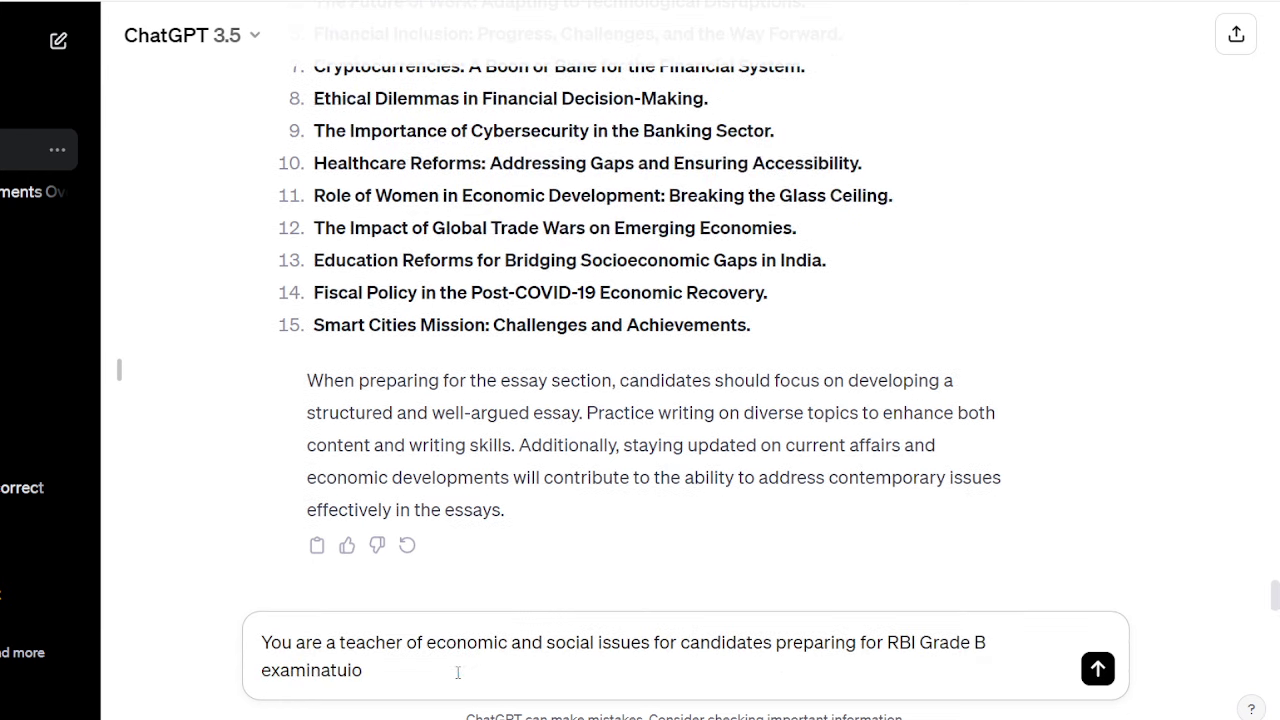
key("BackSpace")
key("BackSpace")
key("BackSpace")
type("ion.")
- Start the prompt's second sentence with "Check the given descriptive answer"
type(" Check")
type(" teh th")
key("BackSpace")
key("BackSpace")
key("BackSpace")
key("BackSpace")
key("BackSpace")
type("he given ")
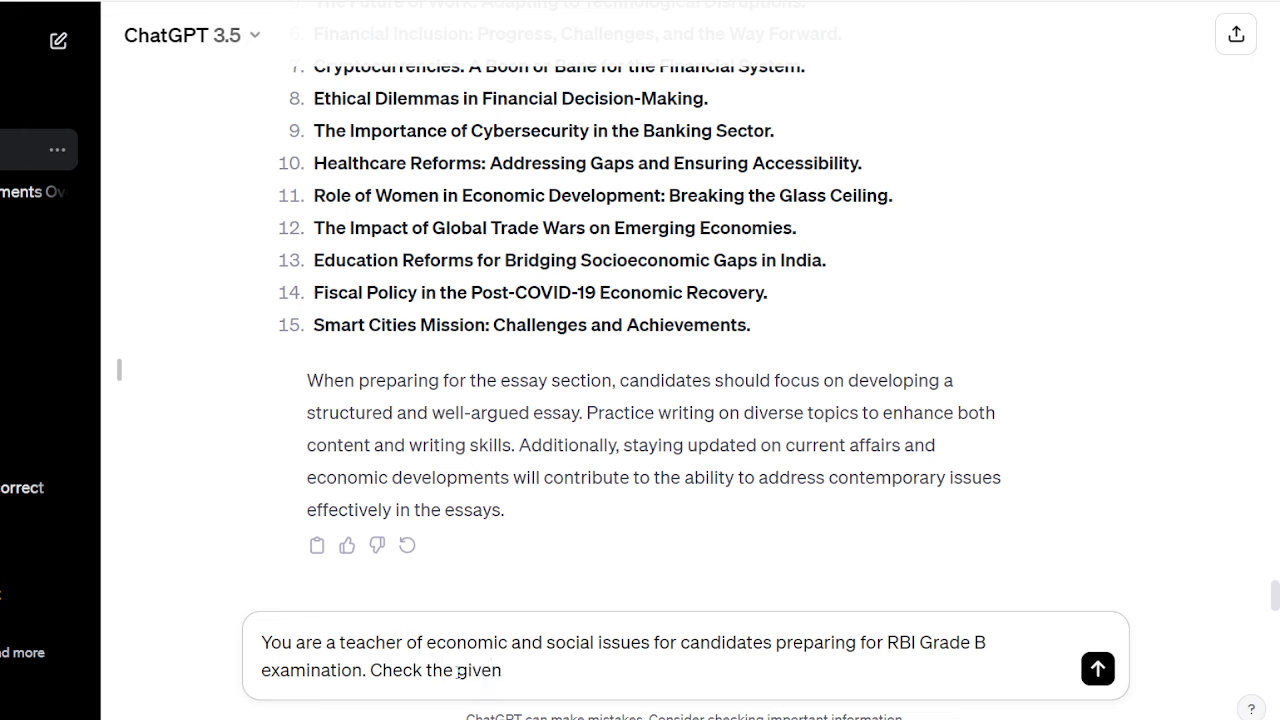
type("descriptive answer ")
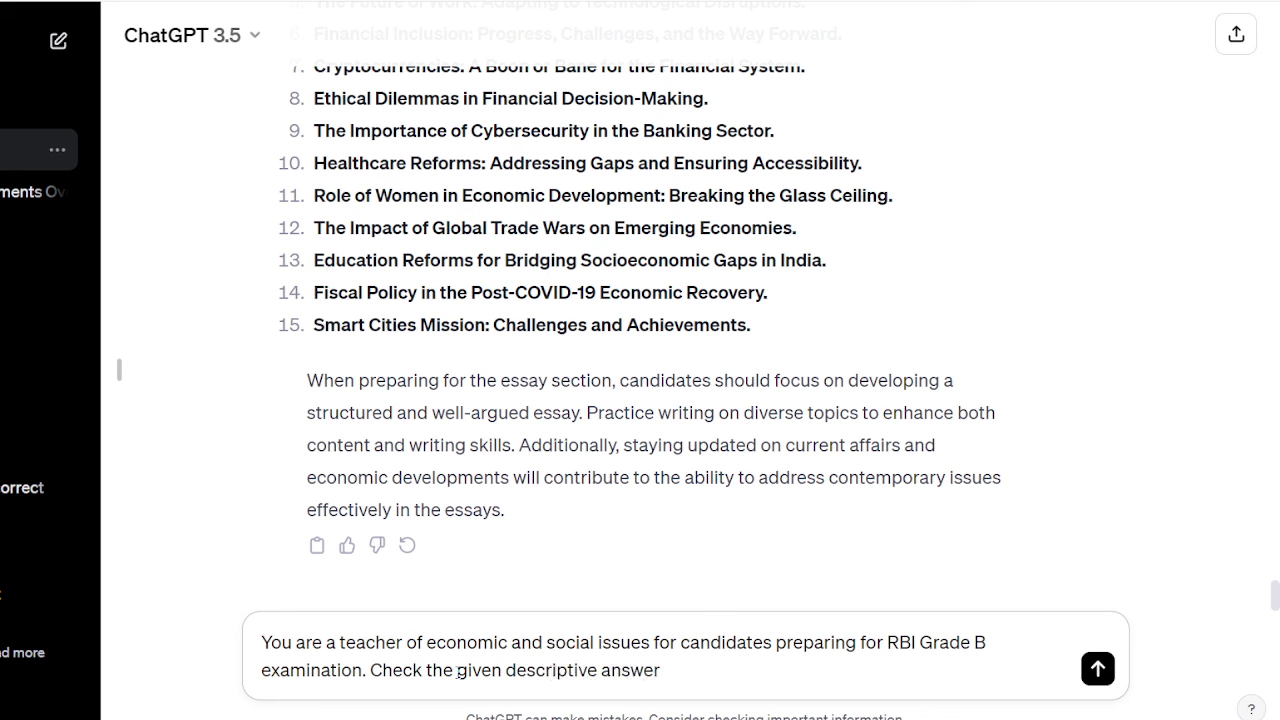
- Complete the instruction with "keeping a check on the following points -" and leave a blank line below it
type("keeping")
type("a check on teh")
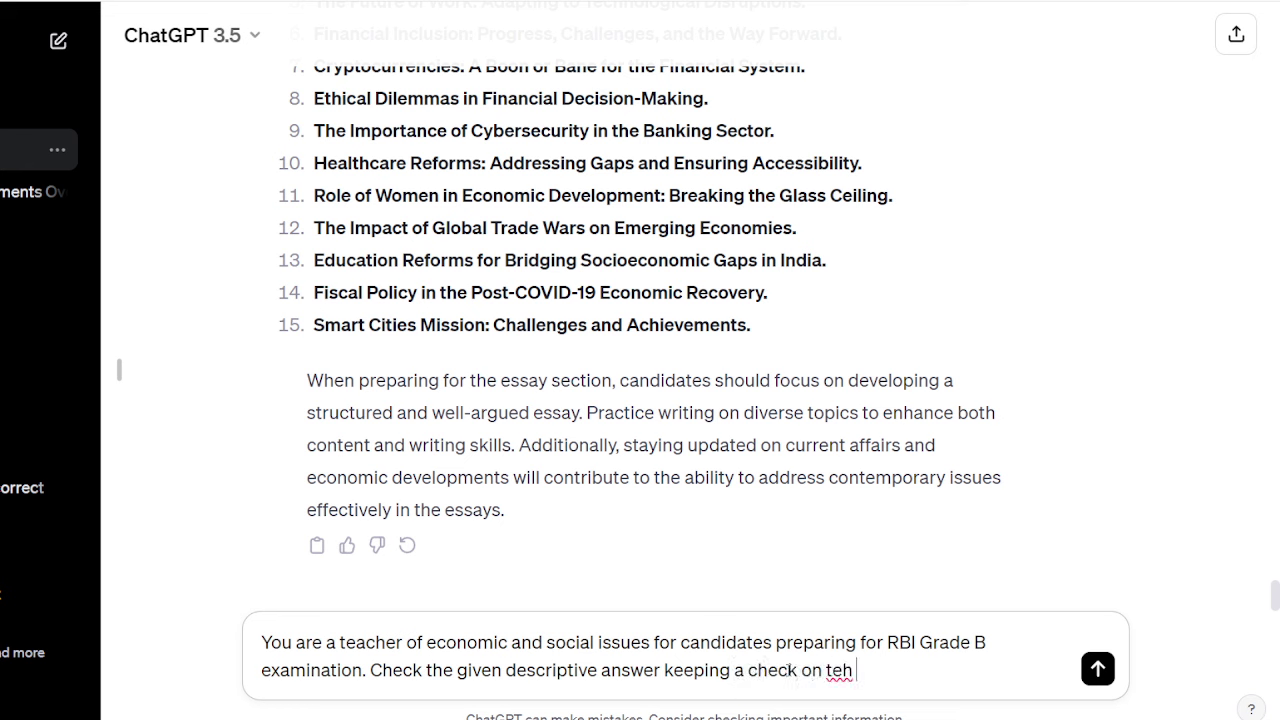
key("BackSpace")
key("BackSpace")
type("he followoh")
key("BackSpace")
key("BackSpace")
type("ing ")
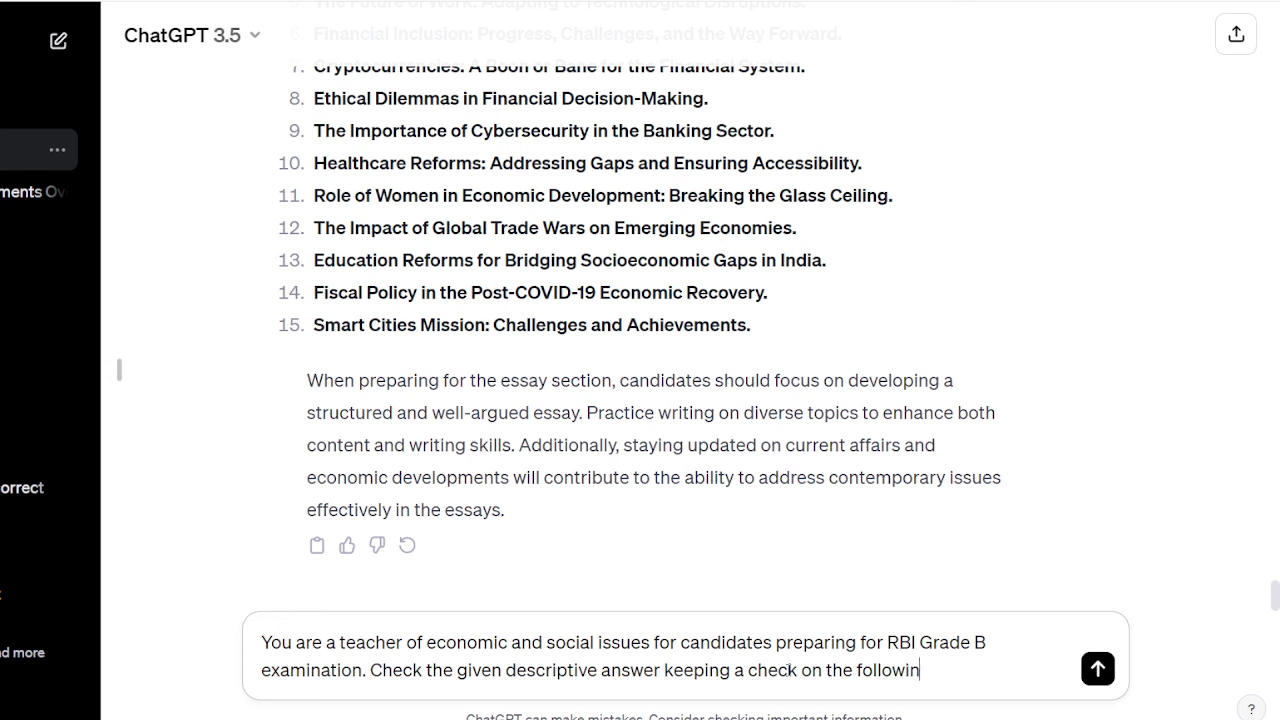
type("points -")
key("shift+Return")
key("shift+Return")
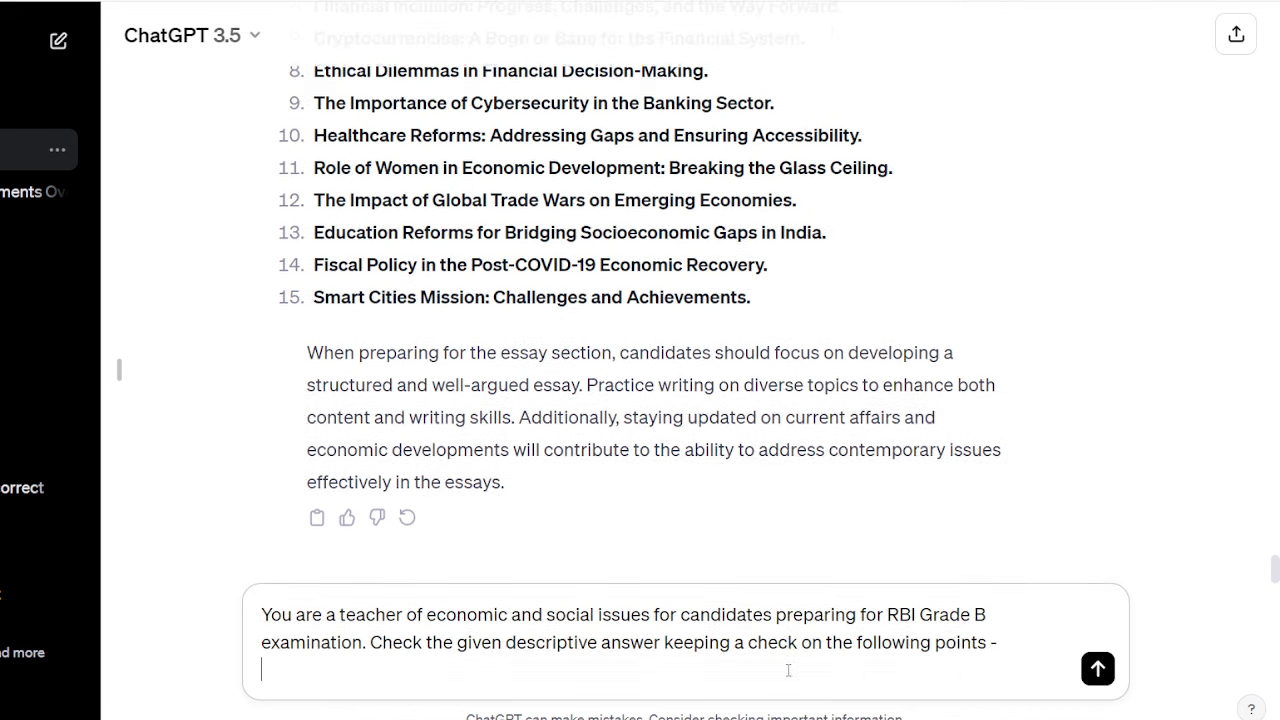
- Add "1. Grammar" as the first checking point in the prompt
type("1.")
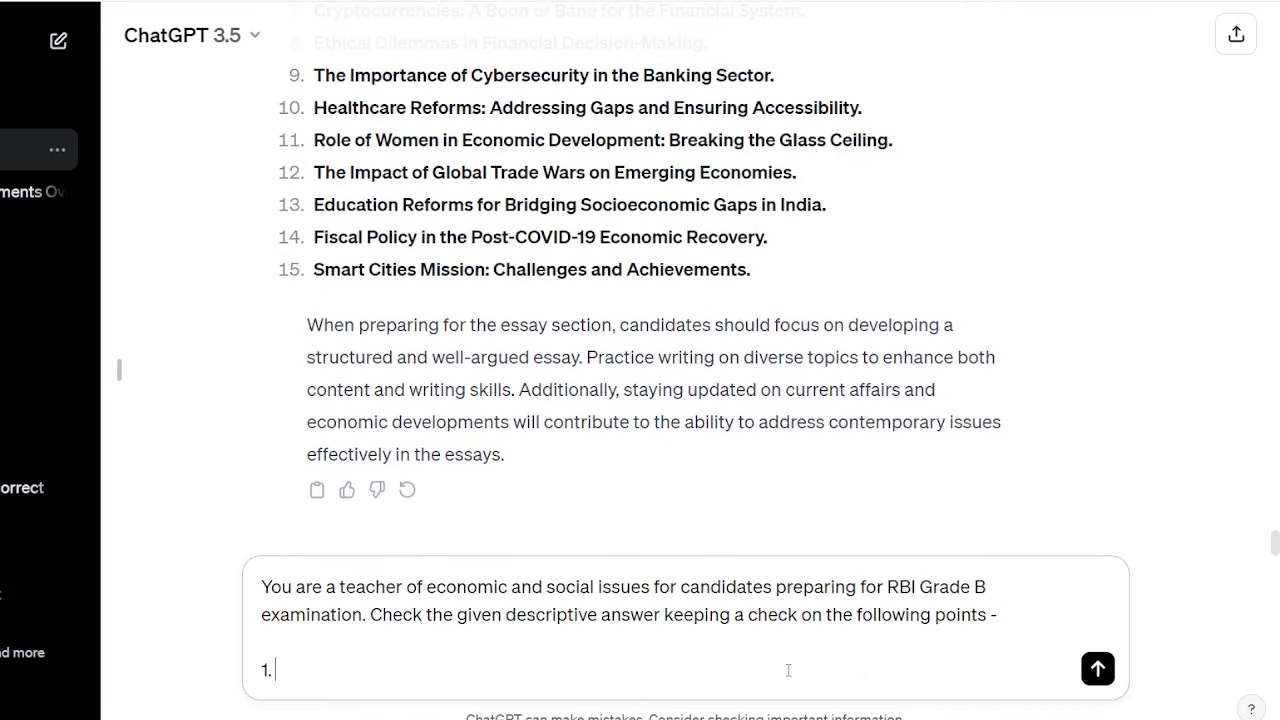
type(" Grammar")
key("shift+Return")
- Add the second checking point, "2. Whether the answer contains Introduction, Body and Conclusion"
type("2. ")
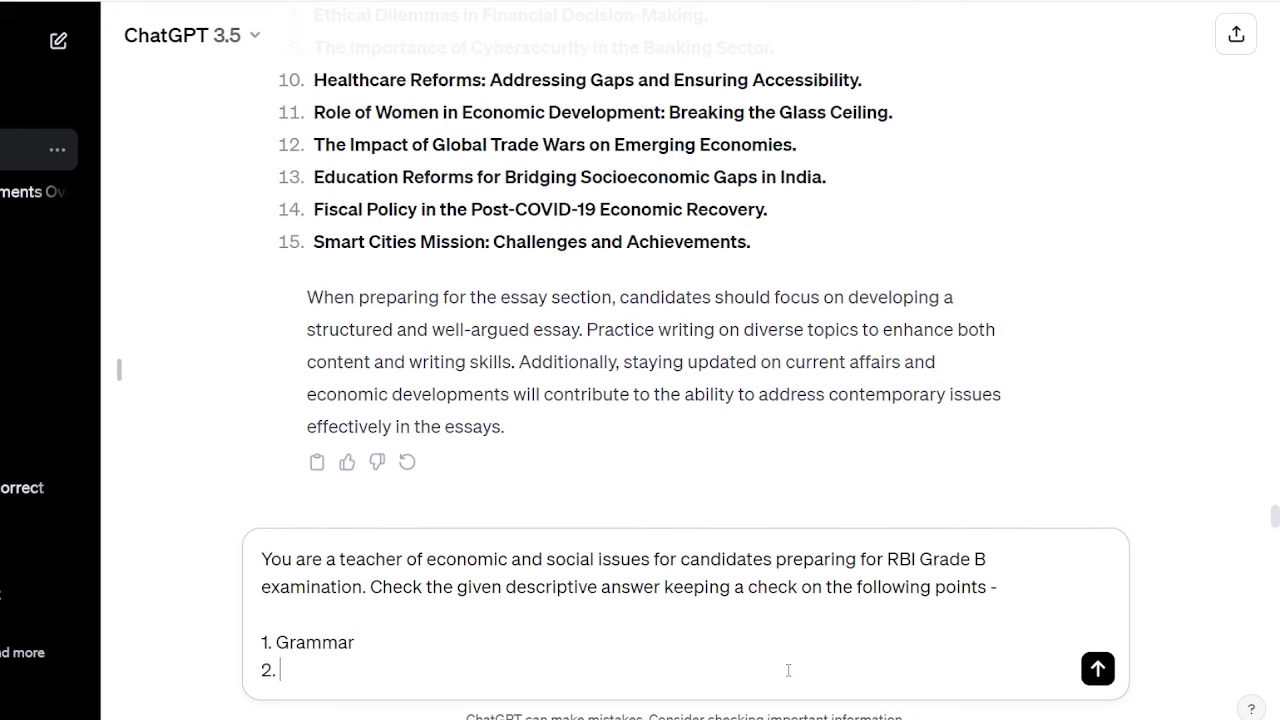
type("Whether the answer has")
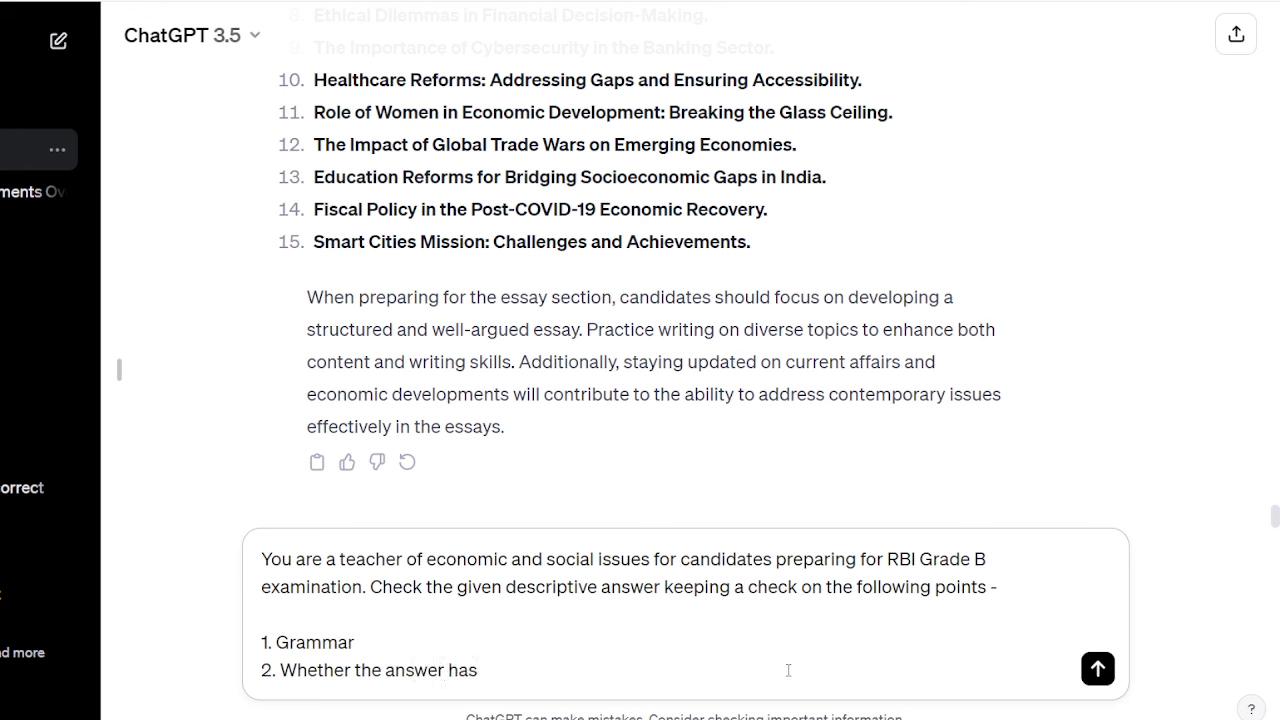
key("BackSpace")
key("BackSpace")
key("BackSpace")
key("BackSpace")
type("contains Introd")
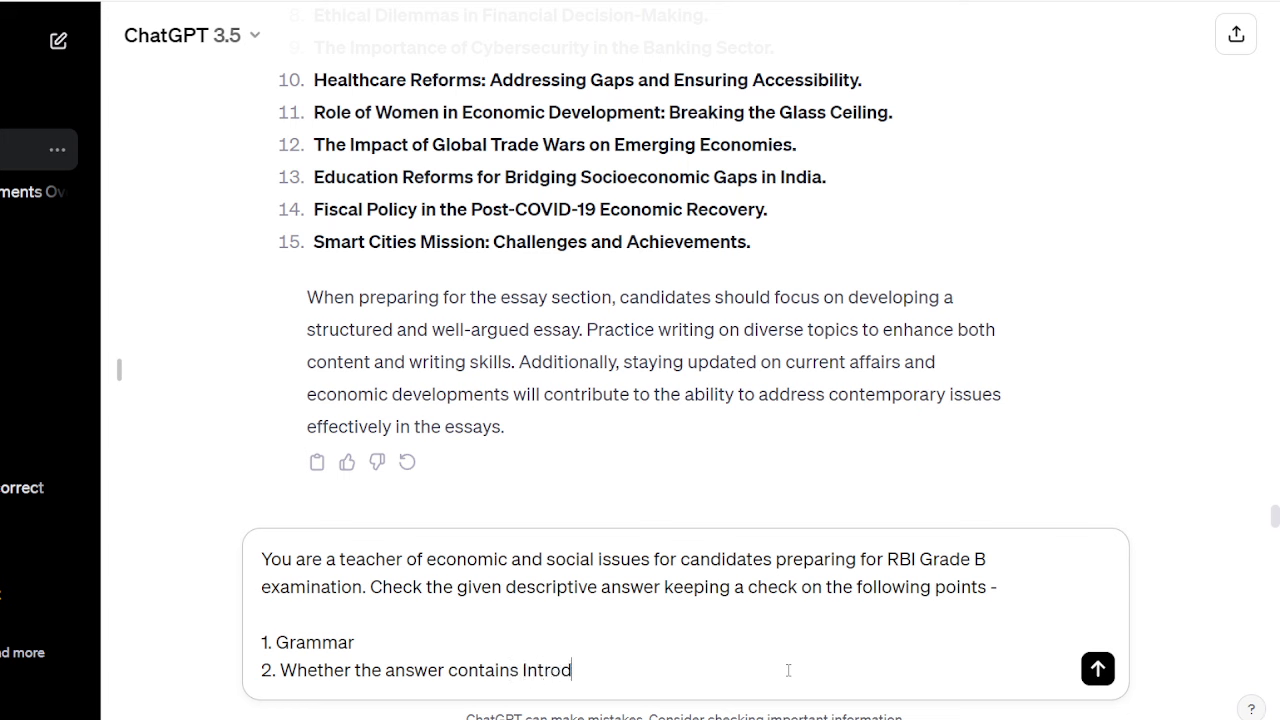
type("uction, Bo")
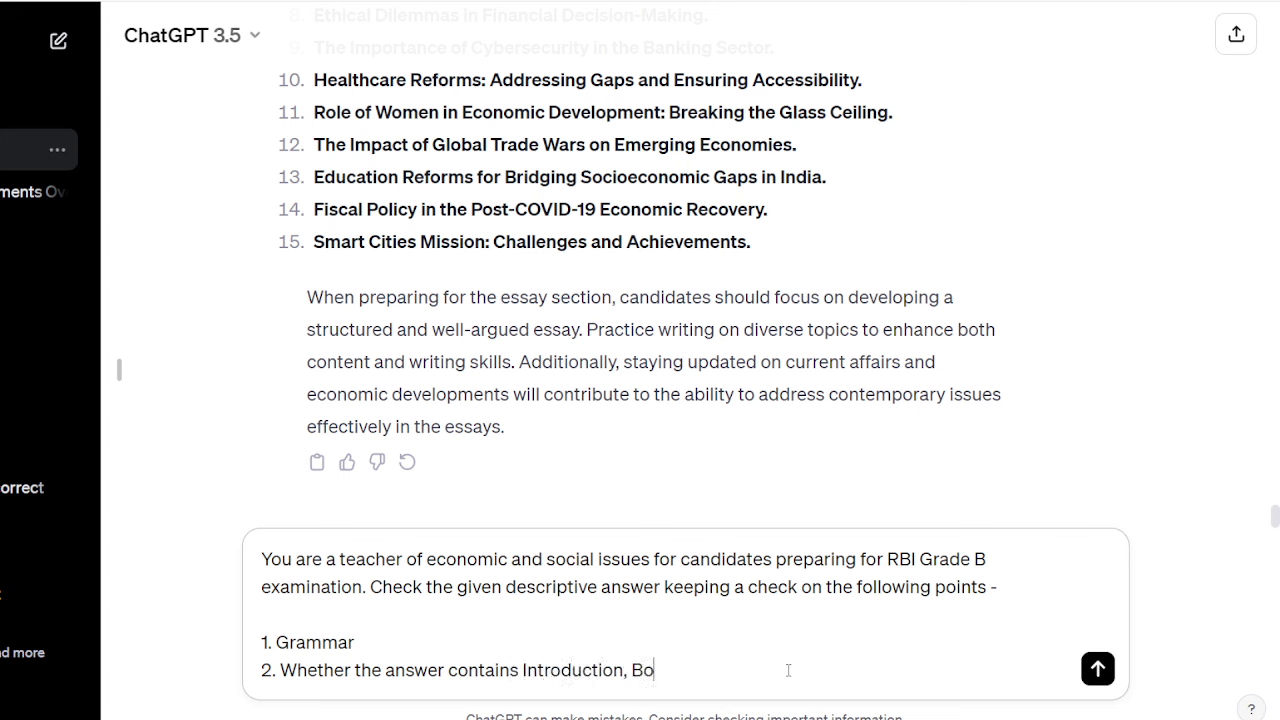
type("dy and Consicu")
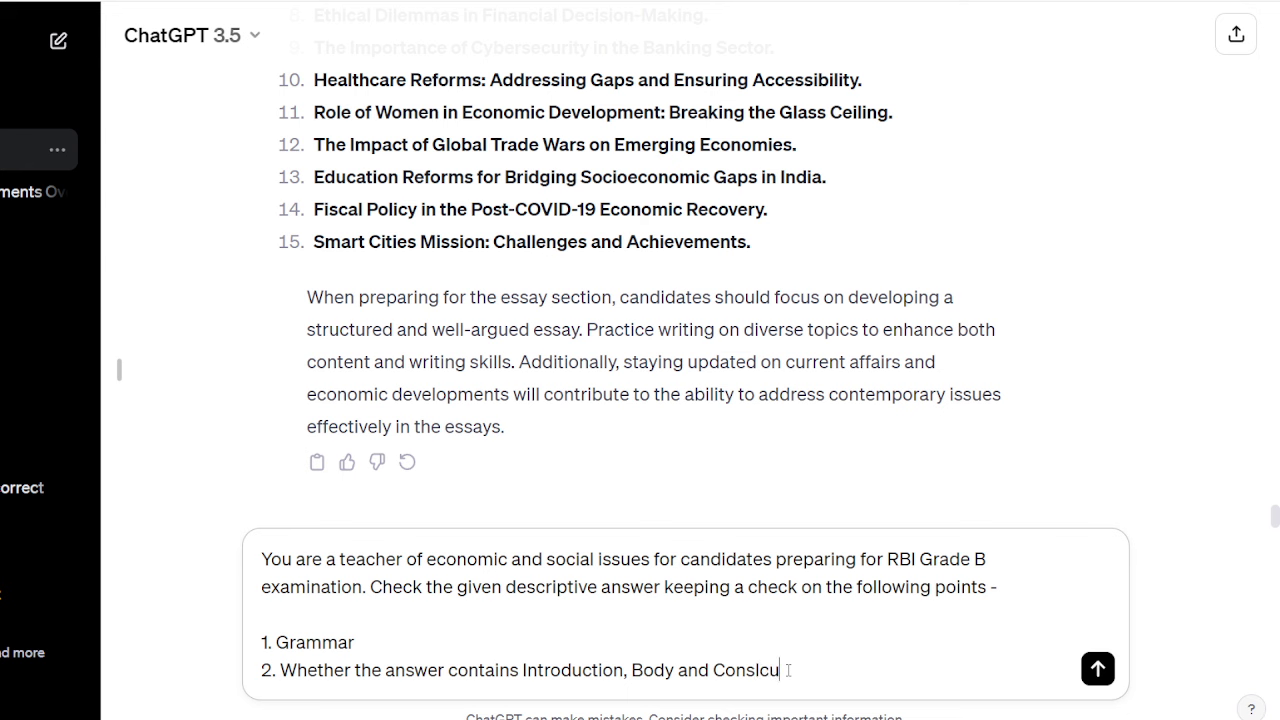
key("BackSpace")
key("BackSpace")
key("BackSpace")
key("BackSpace")
type("clusion")
key("shift+Return")
- Start the third checking point with "3. Whether the answer has justified all keywords"
type("3. W")
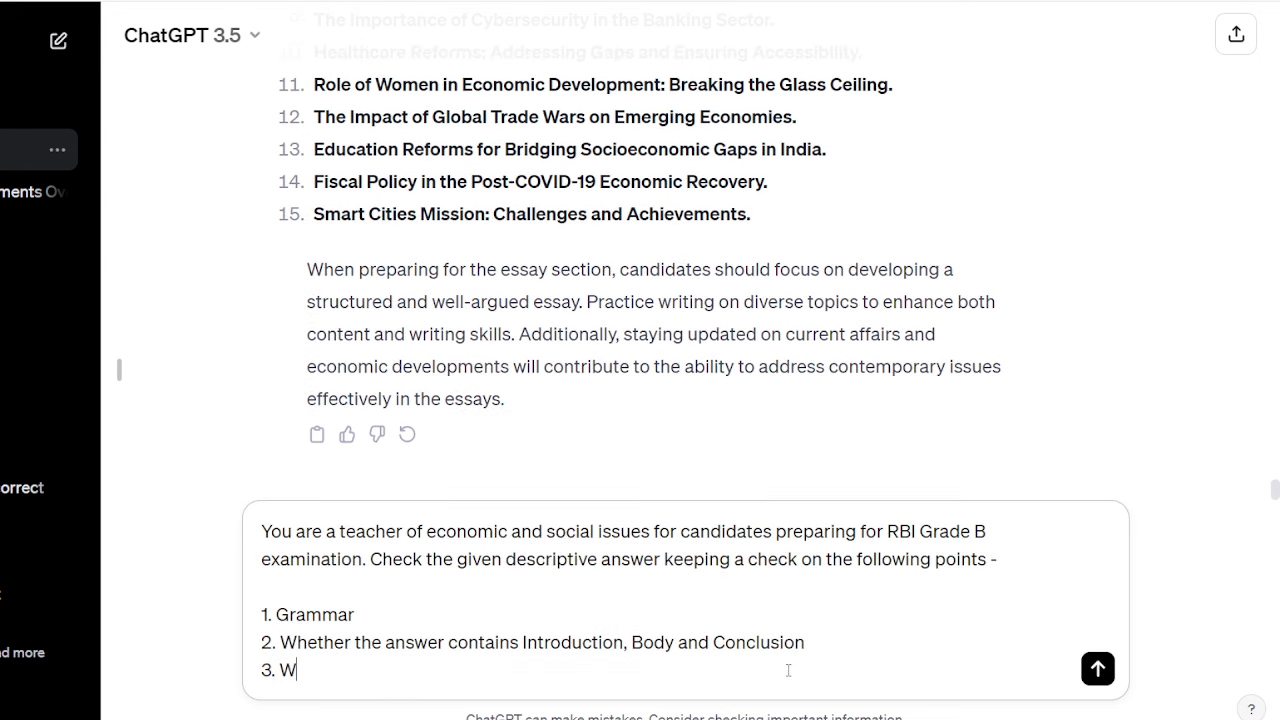
type("hether the a")
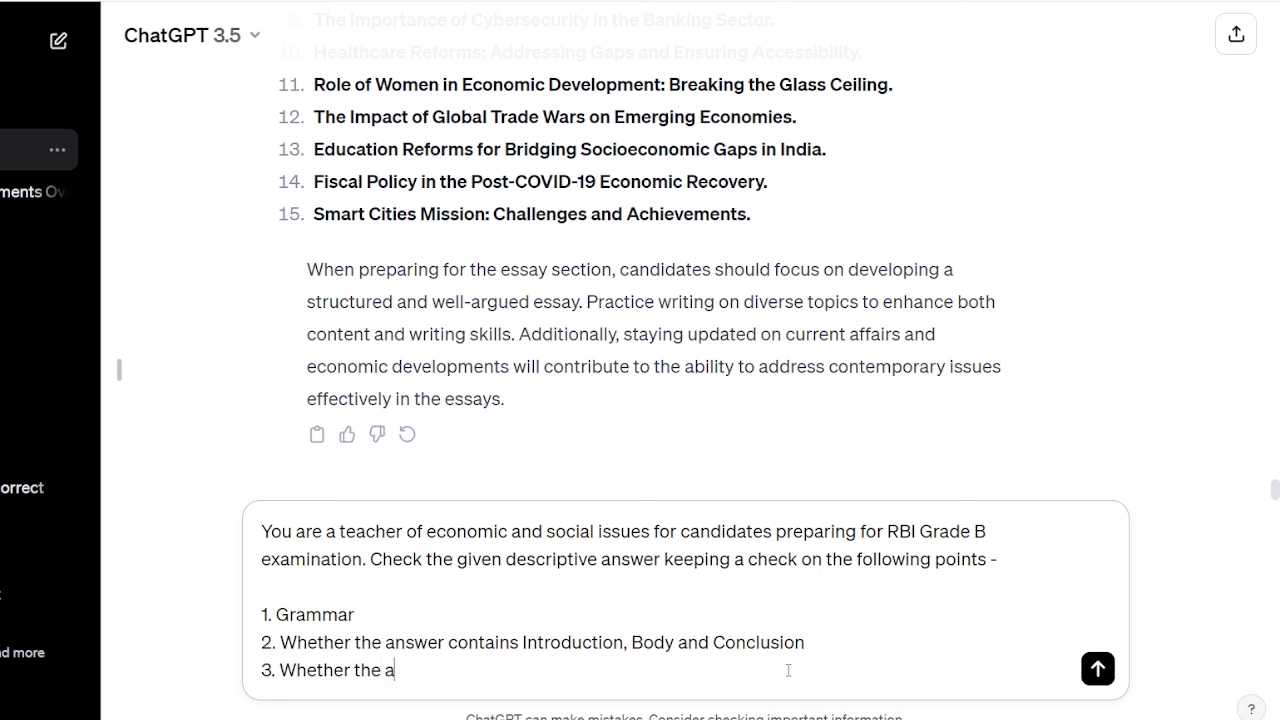
type("nswer has jus")
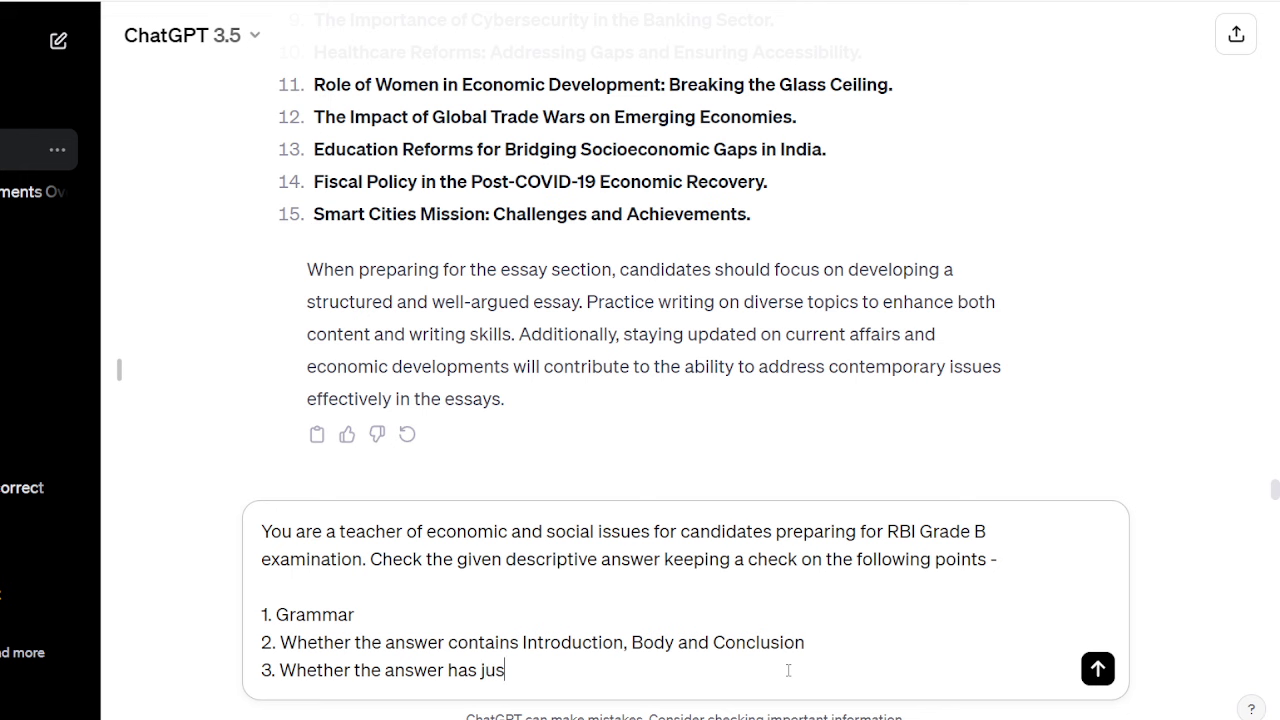
type("tified all keyq")
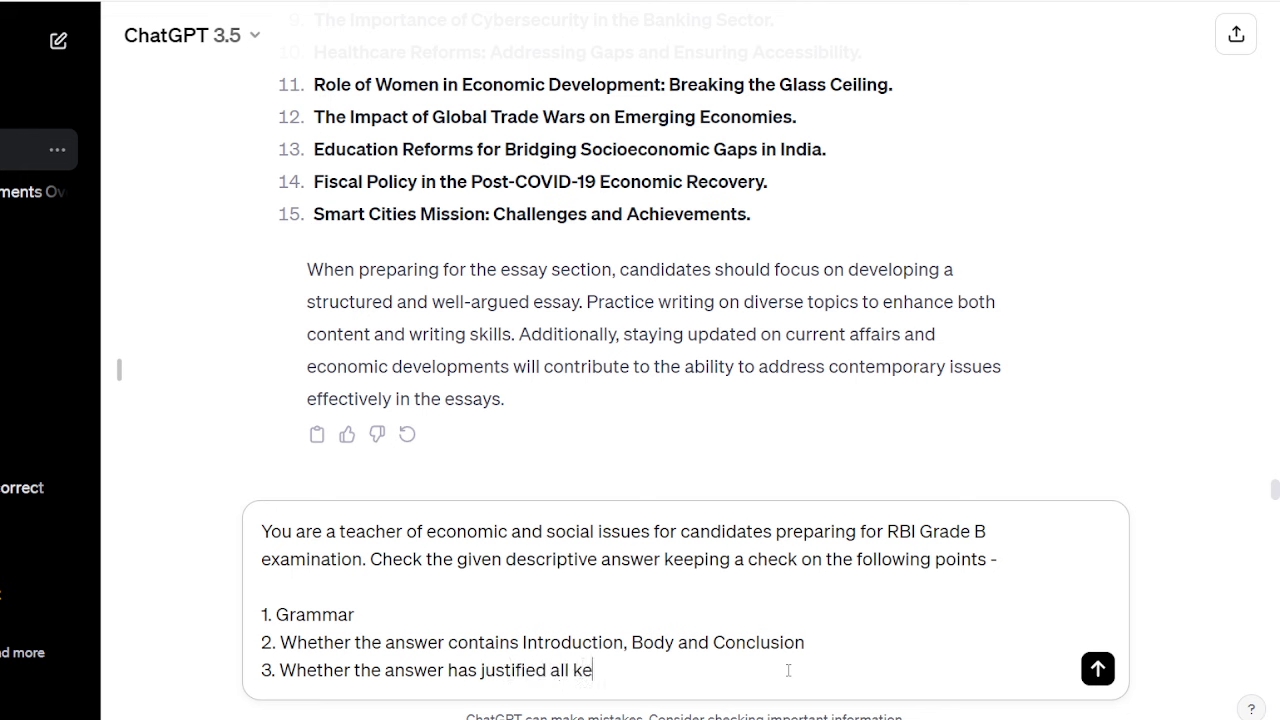
key("BackSpace")
type("words ")
- Finish the third checking point with "given in the question." and start a new line
type("as")
key("BackSpace")
key("BackSpace")
type("given in the")
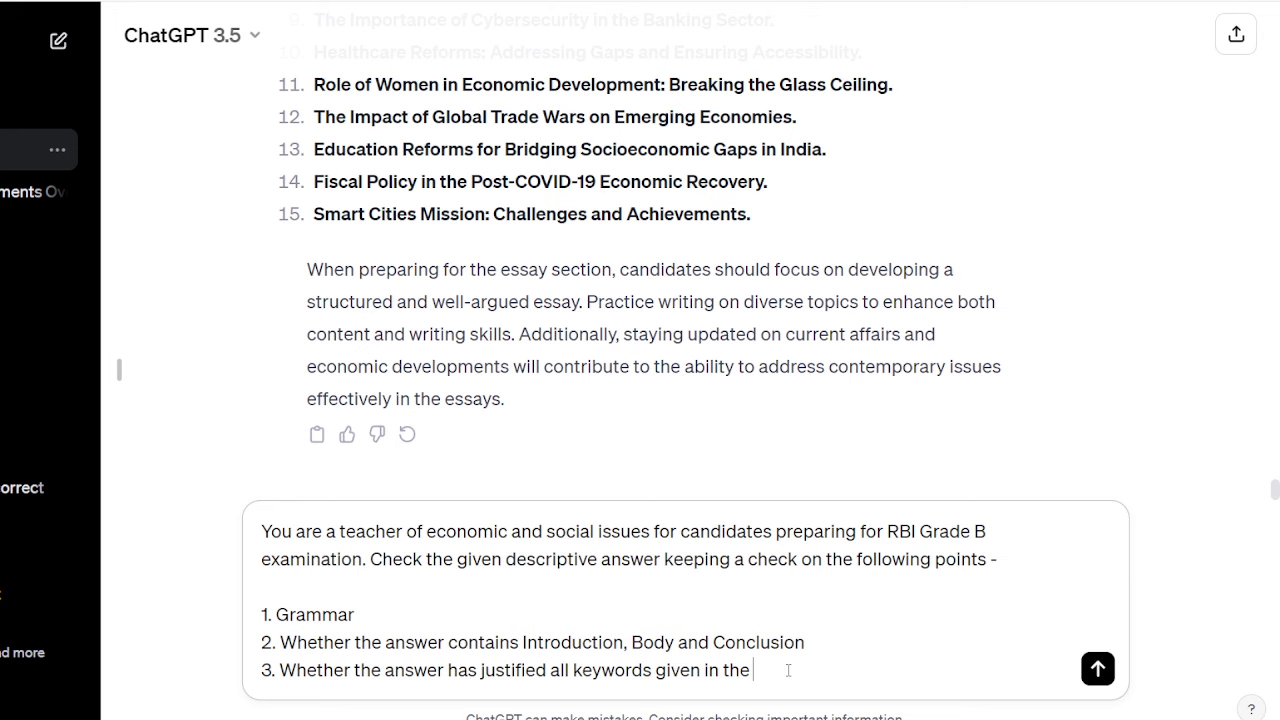
type(" question")
key("BackSpace")
key("BackSpace")
key("BackSpace")
key("BackSpace")
type("r")
key("BackSpace")
type("tion.")
key("shift+Return")
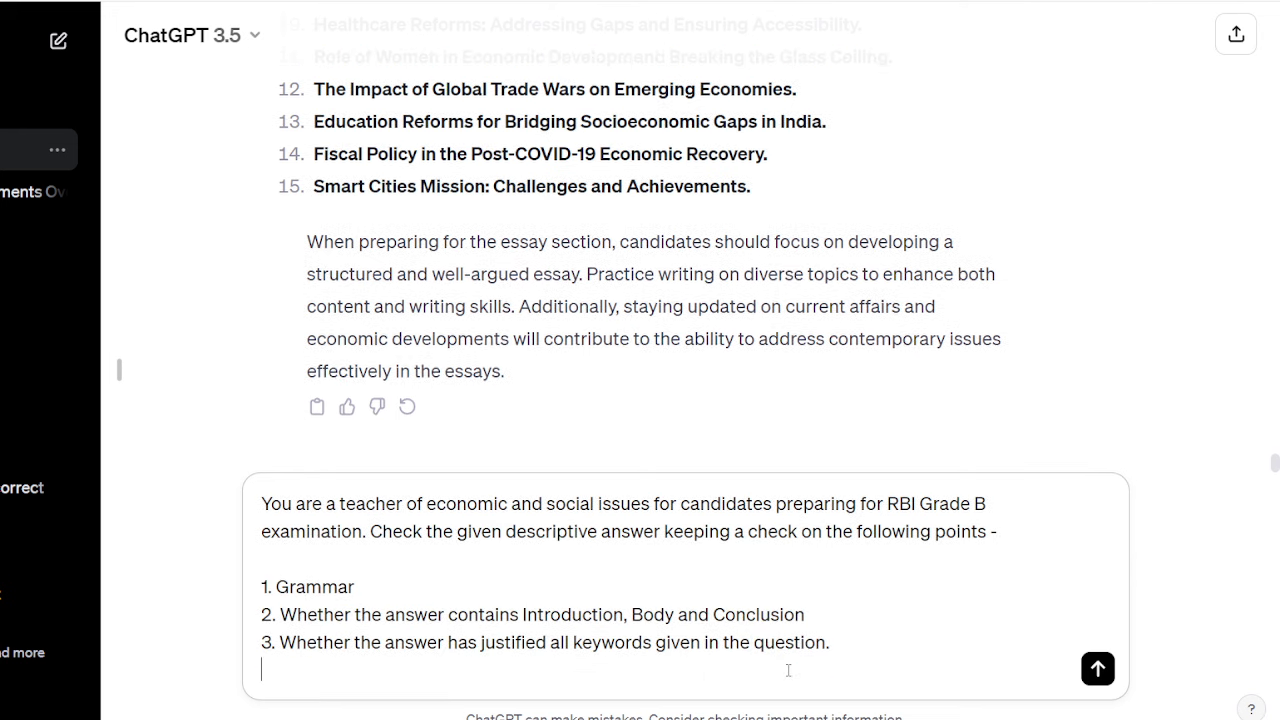
- Add the fourth checking point, "4. Whether the answer has covered all parts of the question."
type("4. Whether the ")
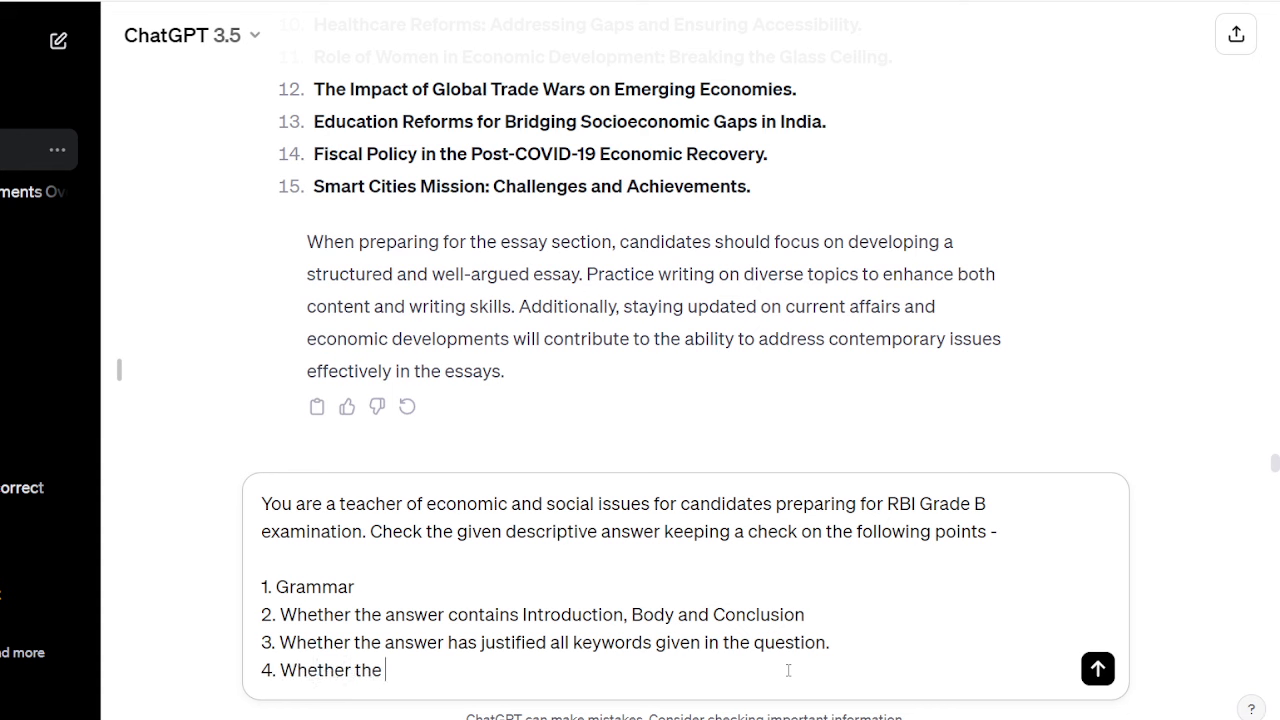
type("answ")
type("has co")
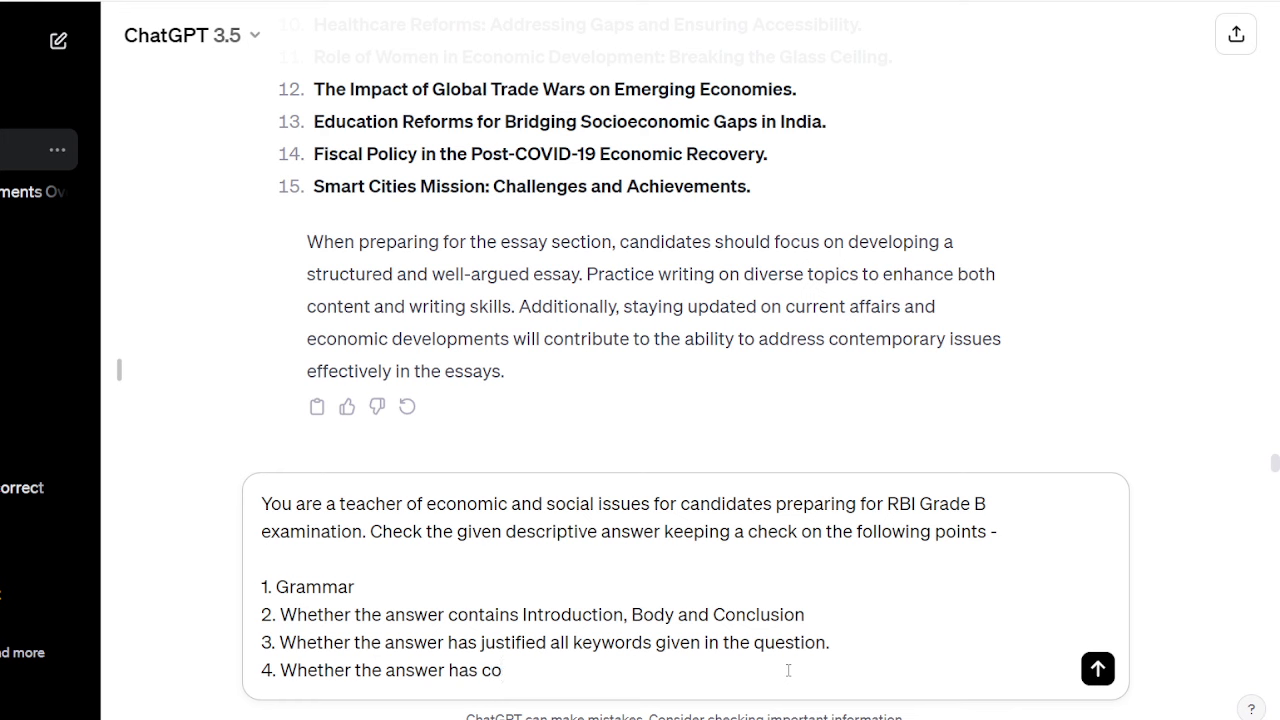
type("vered all p[arts")
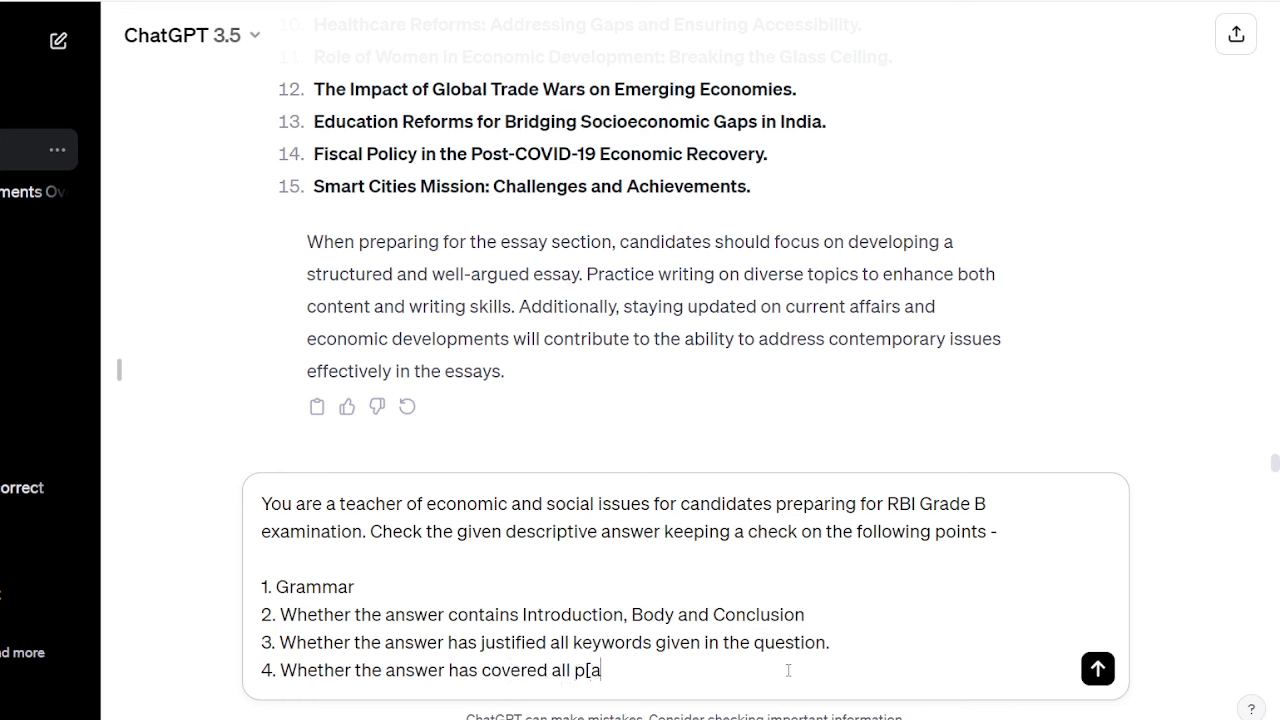
key("BackSpace")
key("BackSpace")
key("BackSpace")
key("BackSpace")
key("BackSpace")
key("BackSpace")
type("arts of the question.")
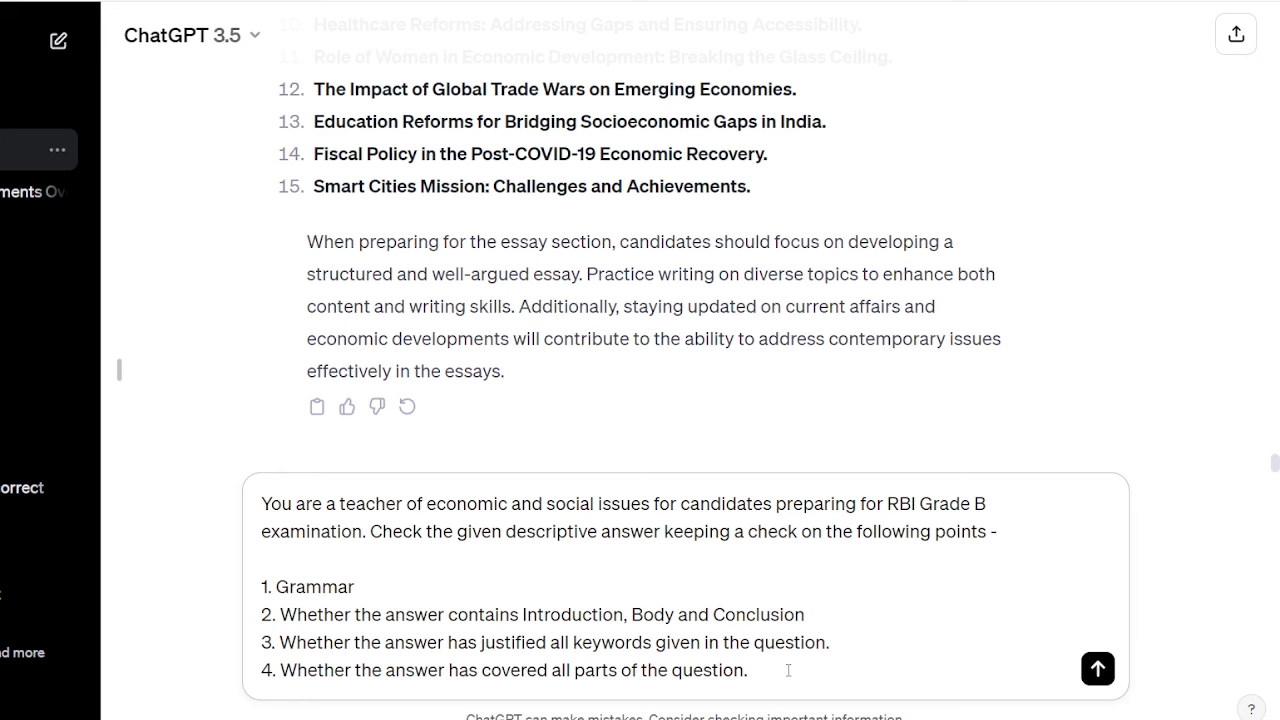
- End the list of checking points with a blank line and send the answer-checking prompt
key("shift+Return")
key("shift+Return")
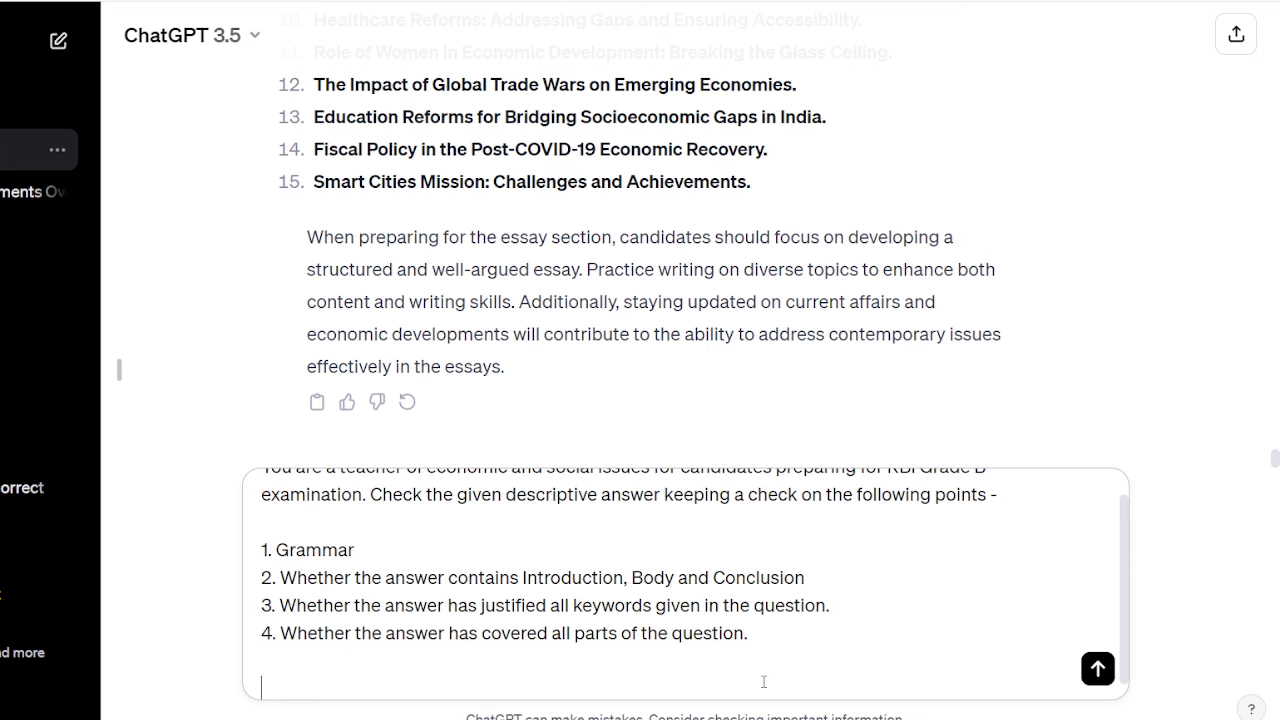
key("Return")
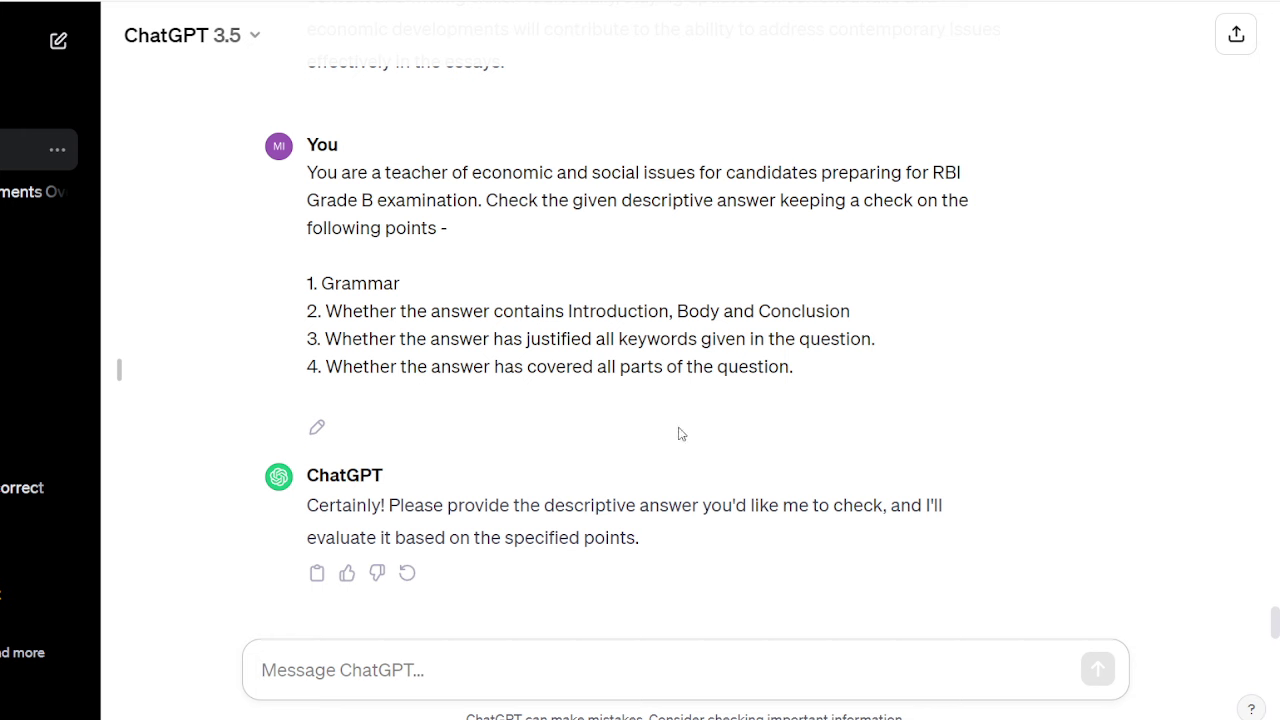
left_click_drag(850, 372, 308, 292)
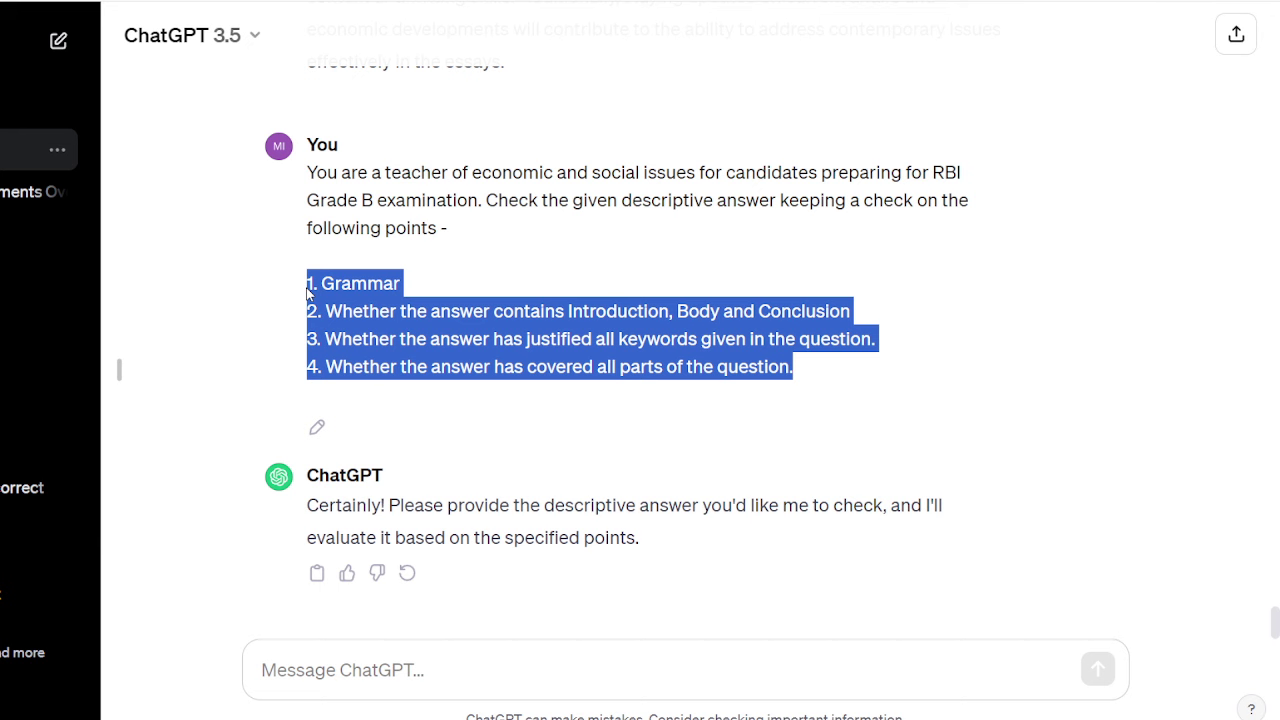
left_click(532, 358)
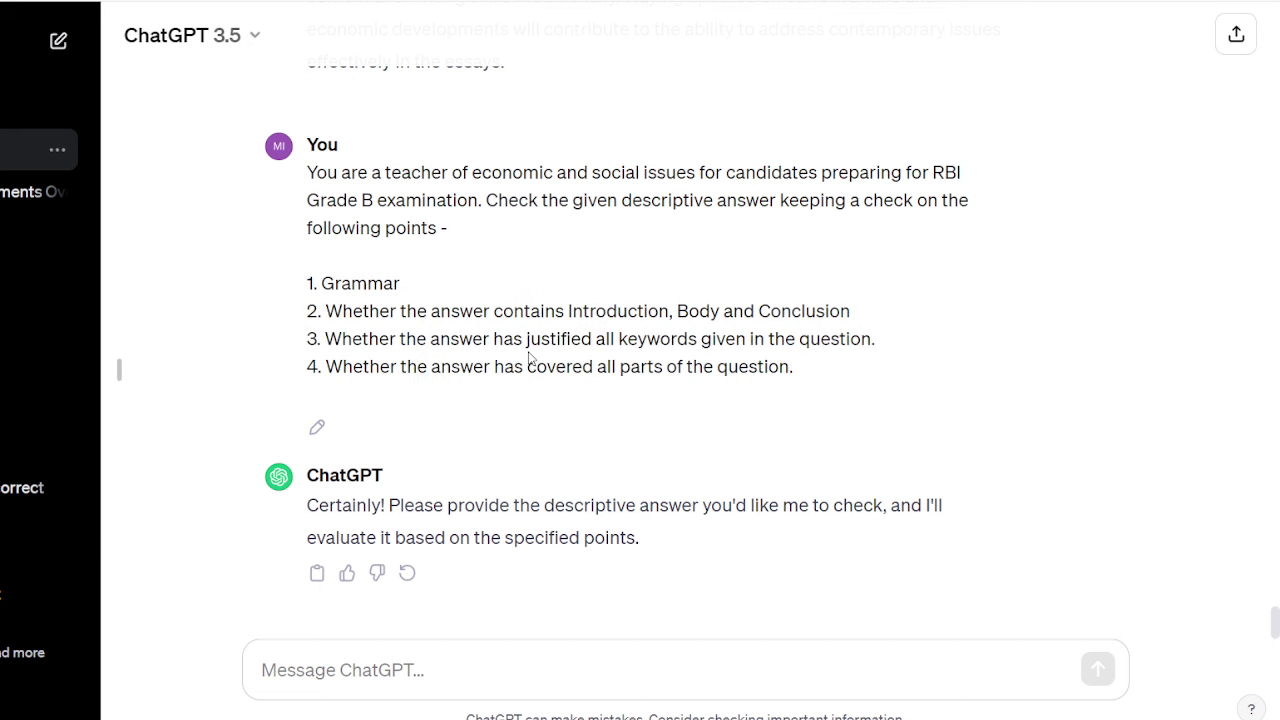